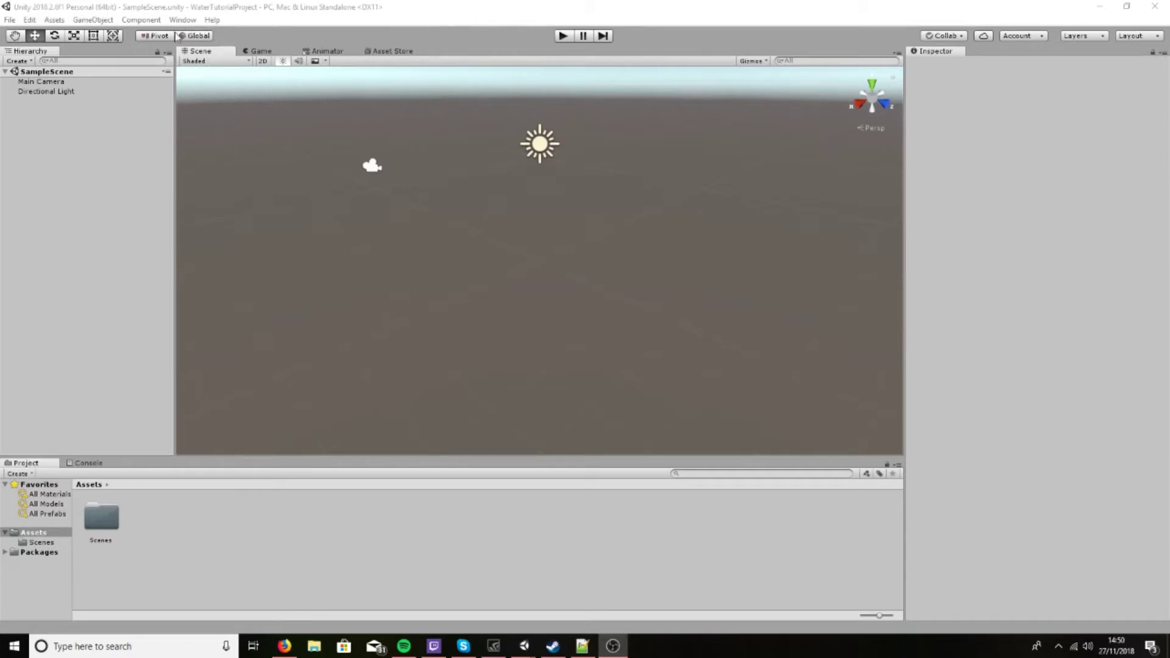
# Step: Open the Package Manager and list all available packages
pyautogui.click(182, 21)
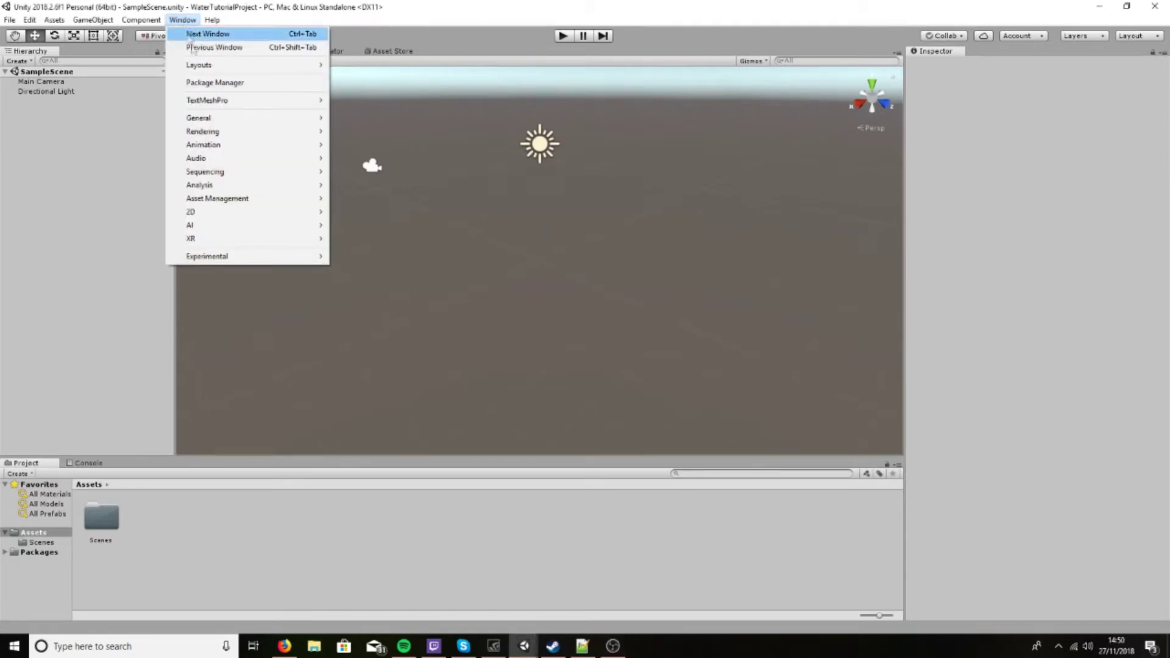
pyautogui.click(222, 82)
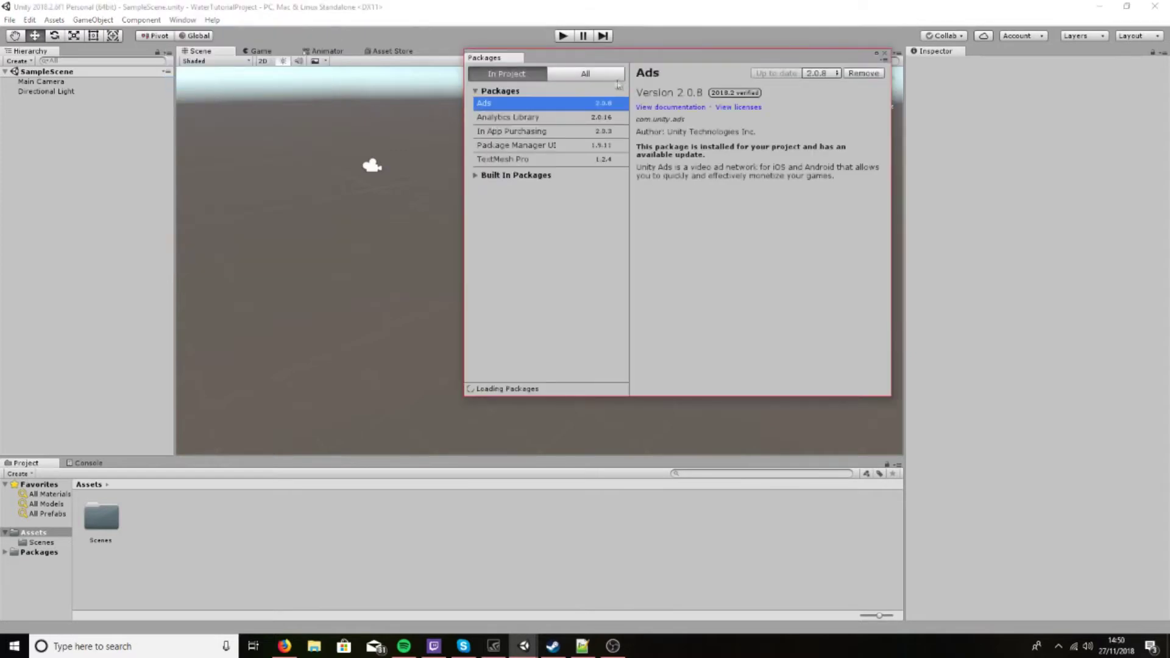
pyautogui.click(616, 76)
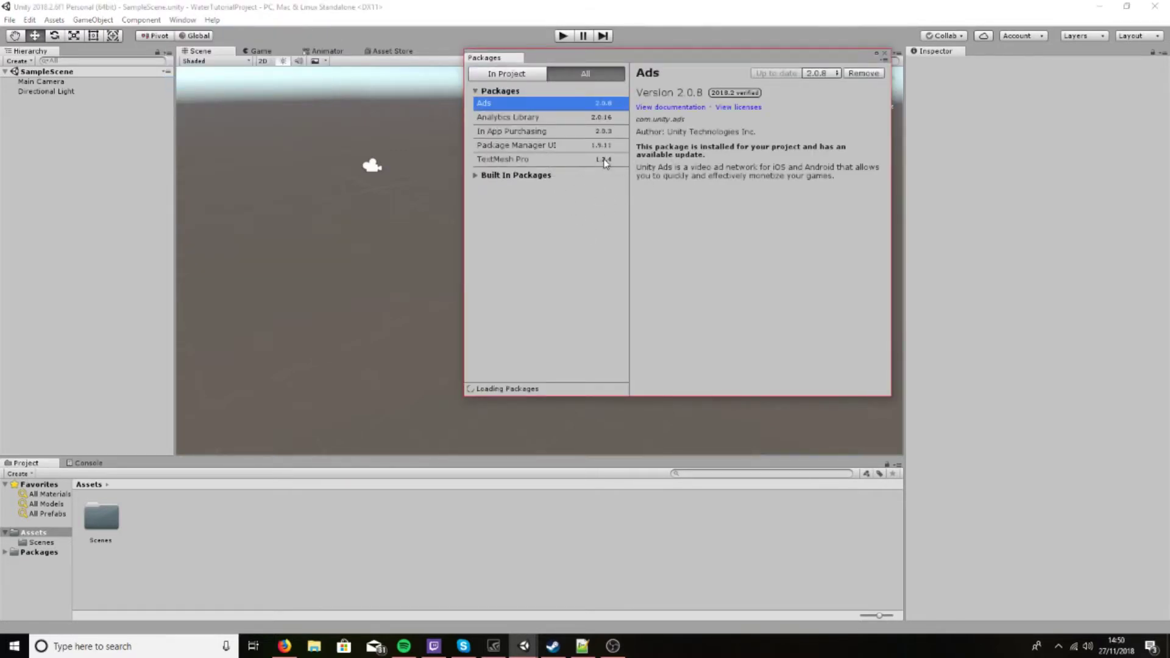
pyautogui.scroll(-8, 555, 281)
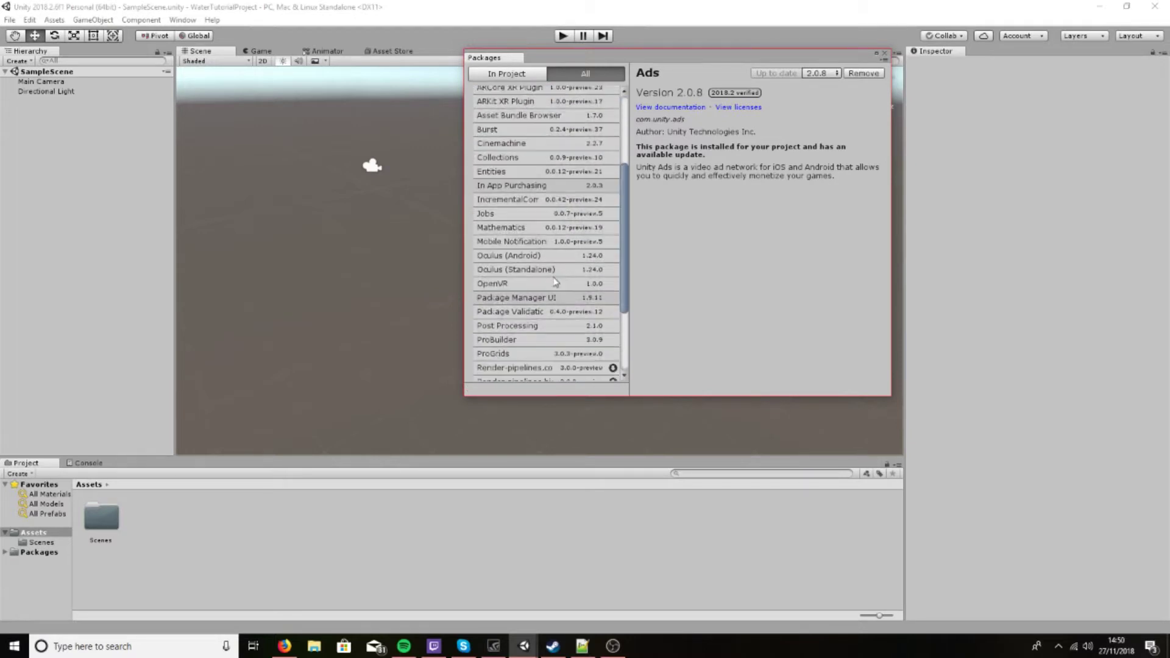
pyautogui.scroll(-4, 555, 281)
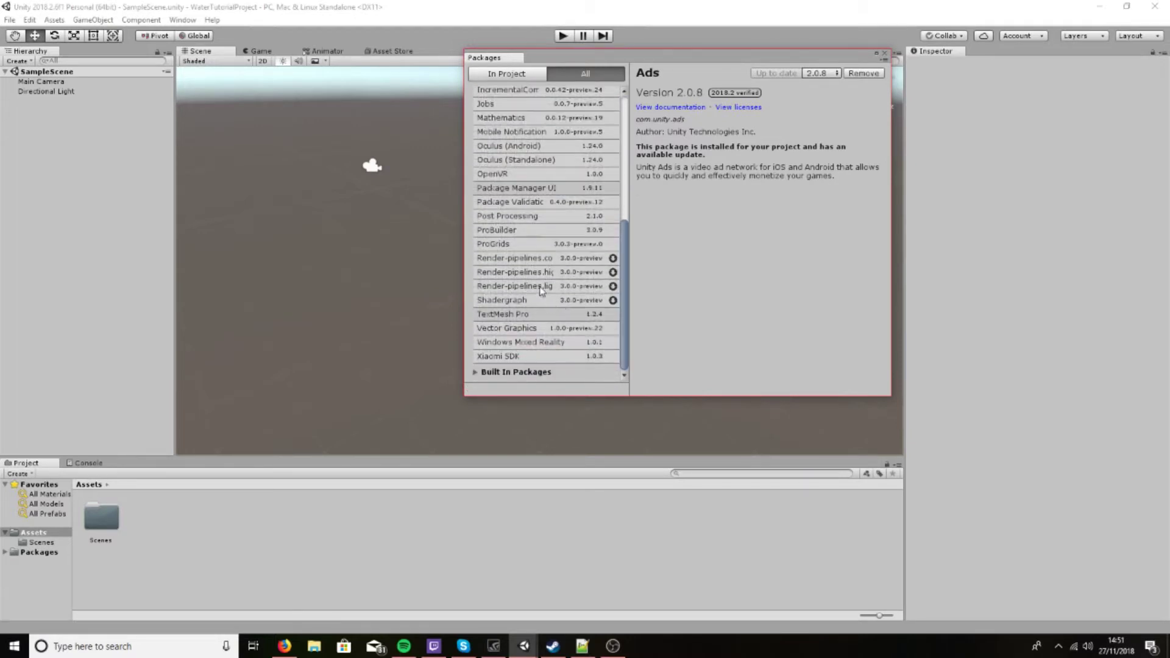
# Step: Select Render-pipelines.lightweight 3.0.0 and install it
pyautogui.click(542, 287)
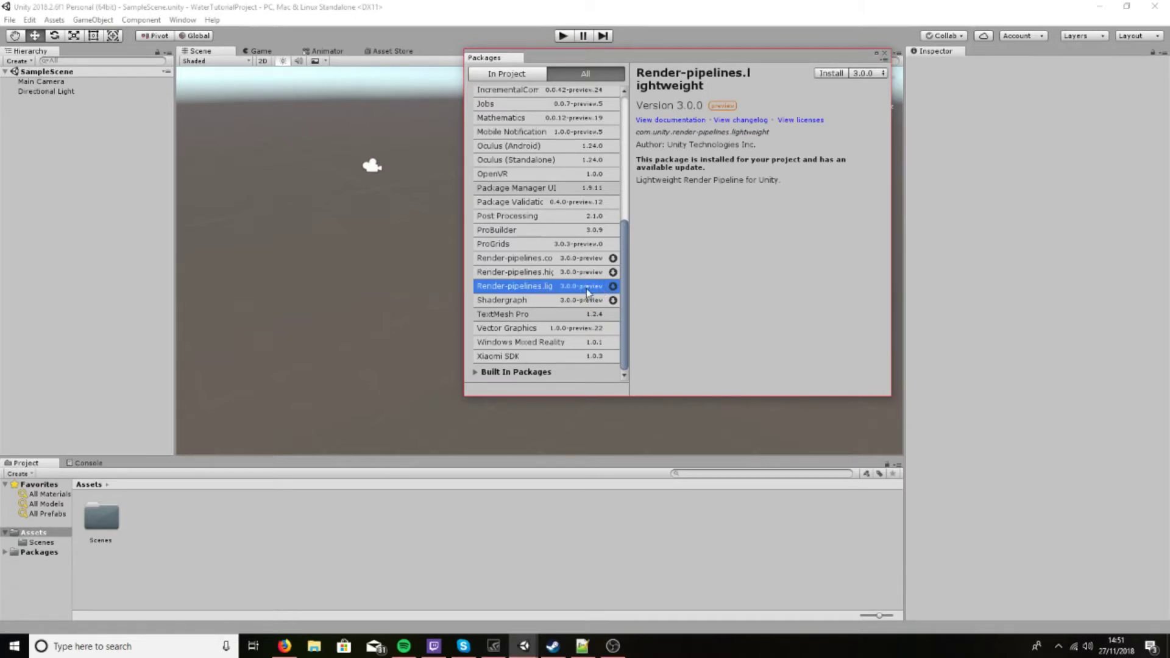
pyautogui.click(566, 272)
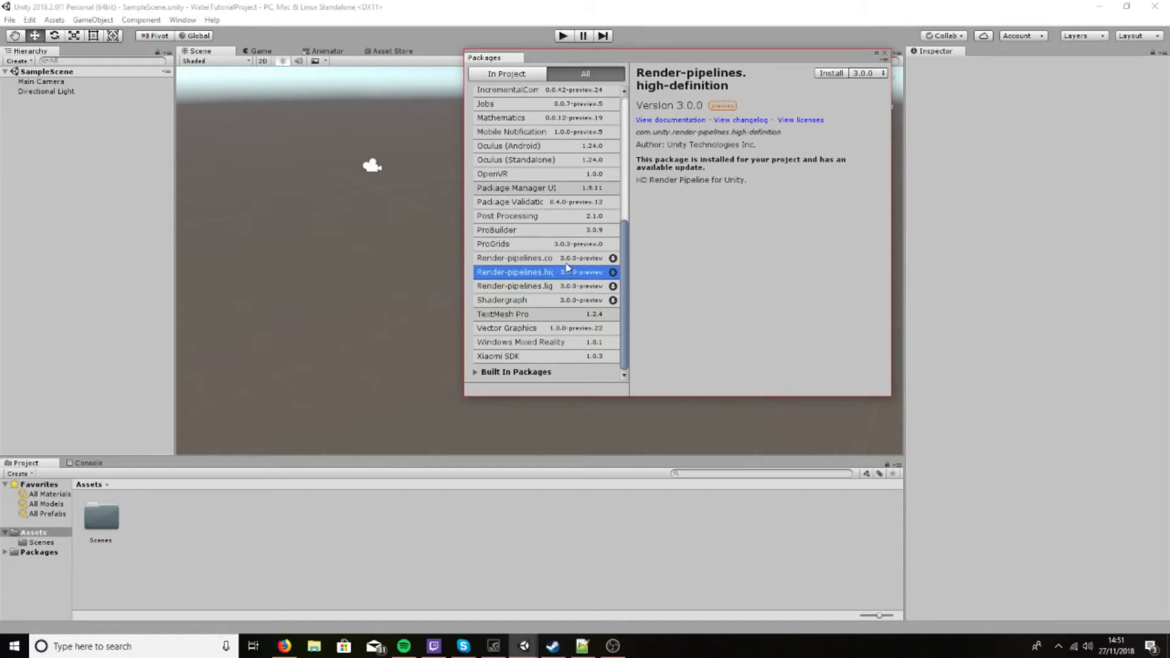
pyautogui.click(568, 259)
pyautogui.click(561, 287)
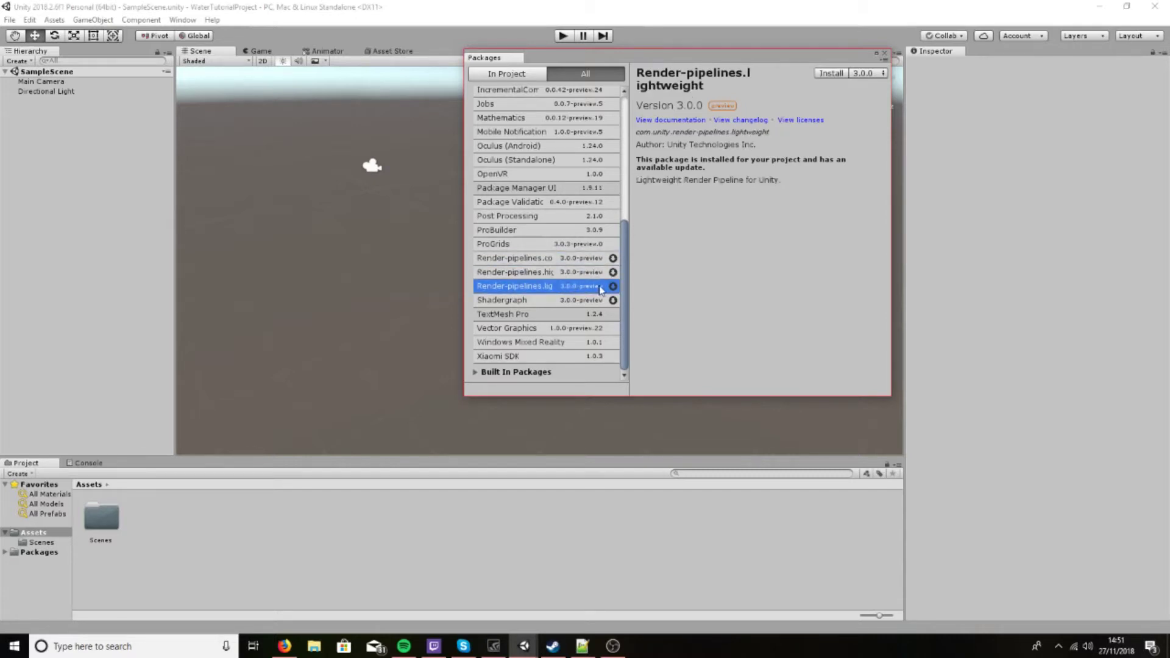
pyautogui.click(831, 75)
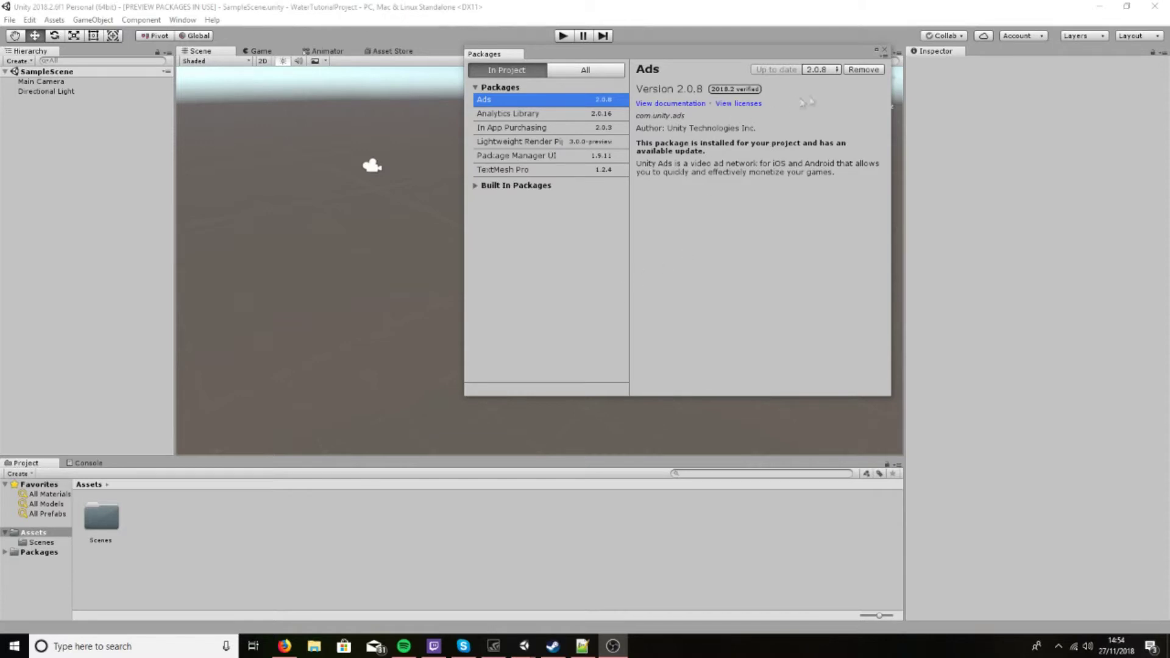
# Step: Close the Package Manager once the Lightweight Render Pipeline install completes
pyautogui.click(884, 52)
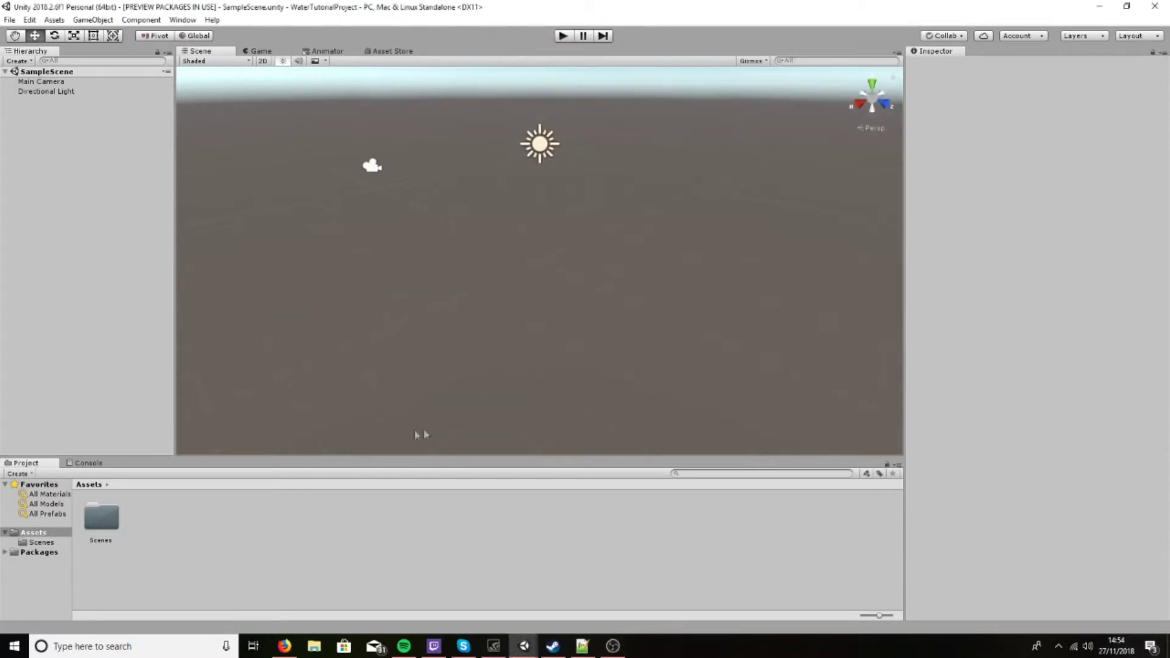
# Step: Create a Lightweight Pipeline Asset from Create > Rendering in Assets and name it Lp
pyautogui.rightClick(228, 532)
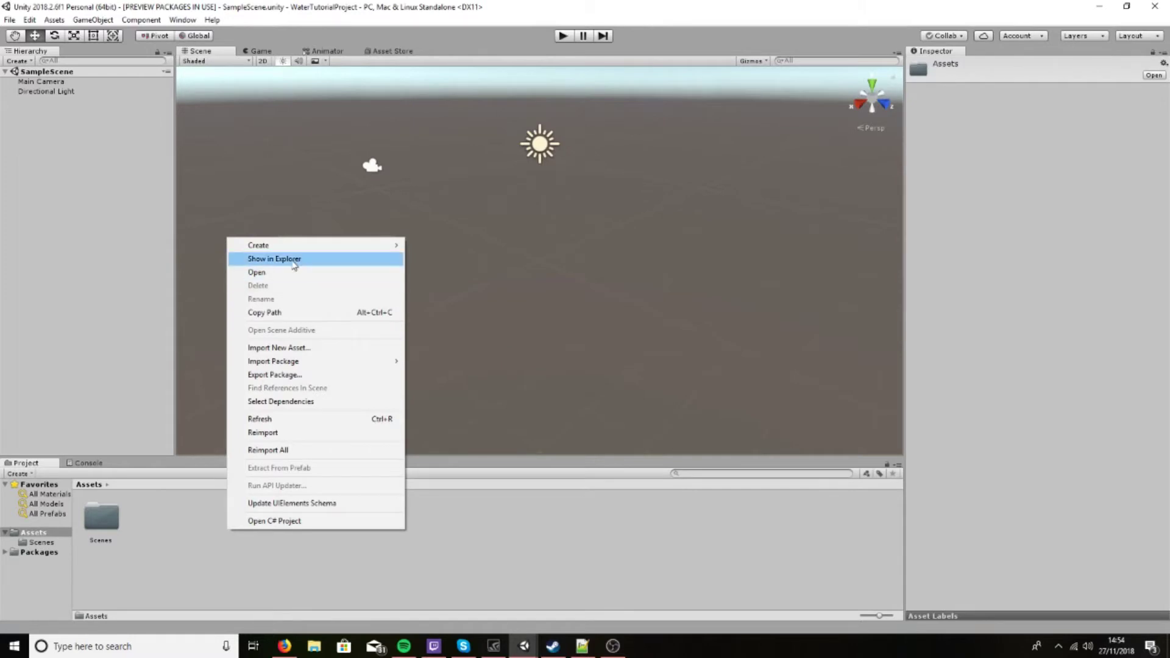
pyautogui.moveTo(299, 249)
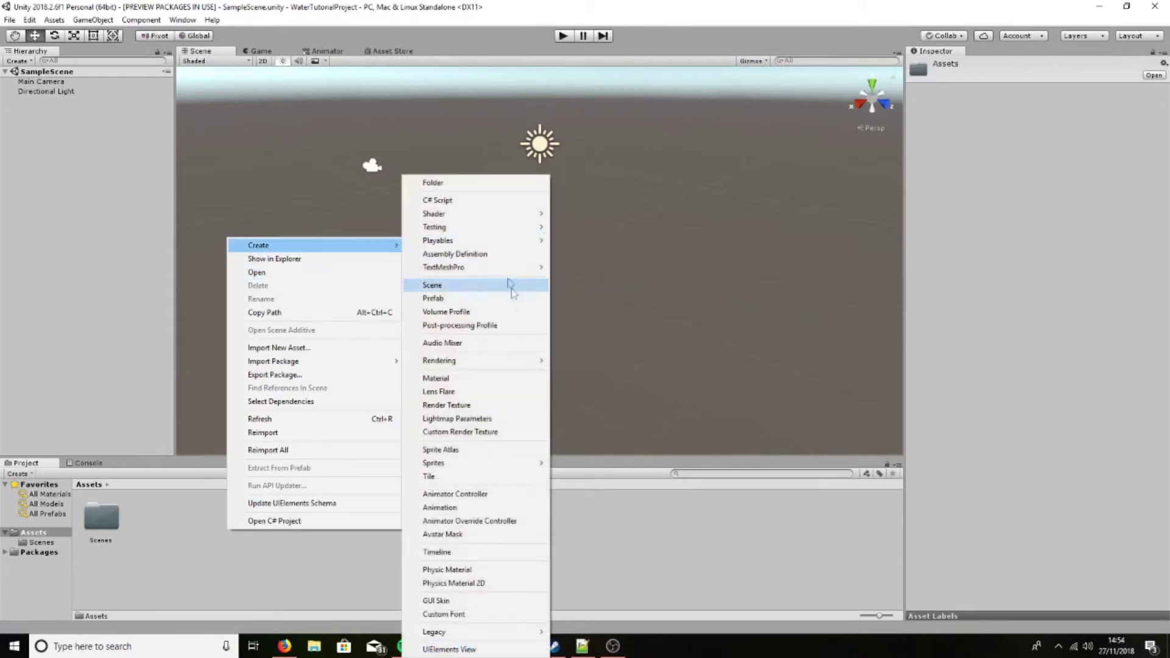
pyautogui.moveTo(499, 360)
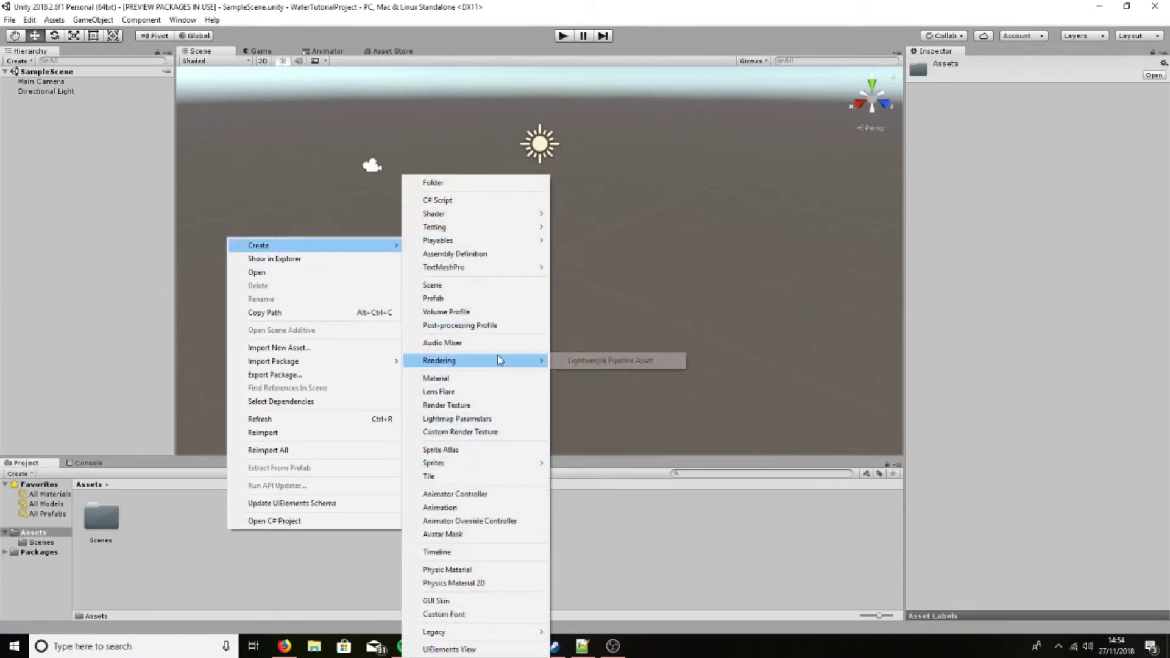
pyautogui.click(579, 364)
pyautogui.write('Lp')
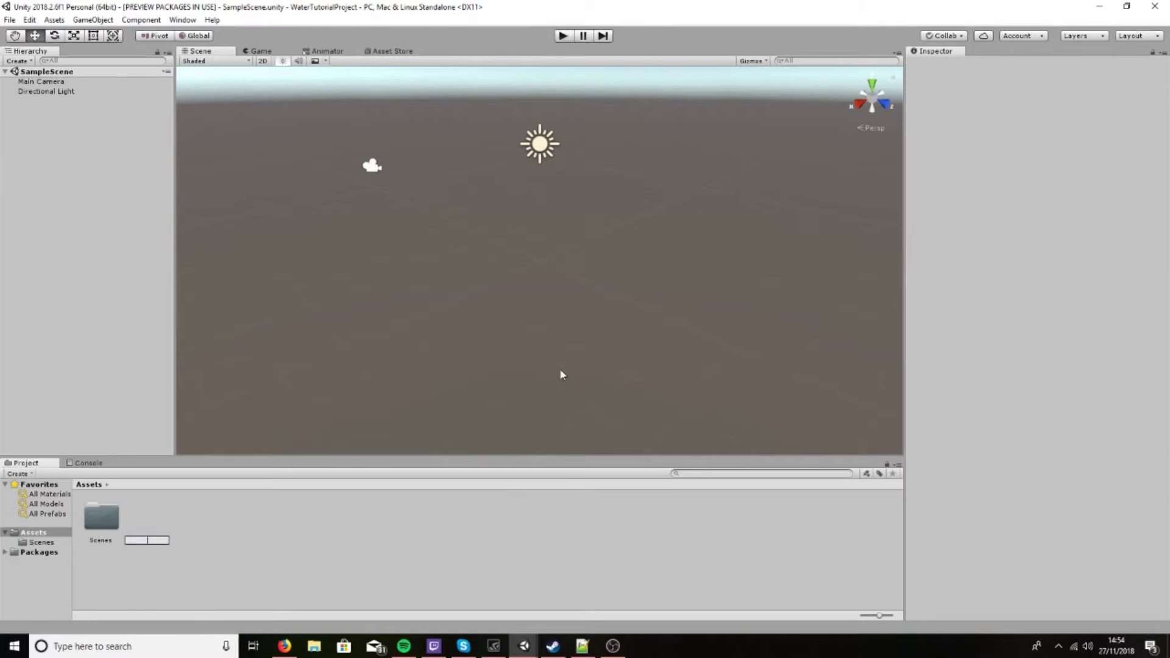
pyautogui.press('Return')
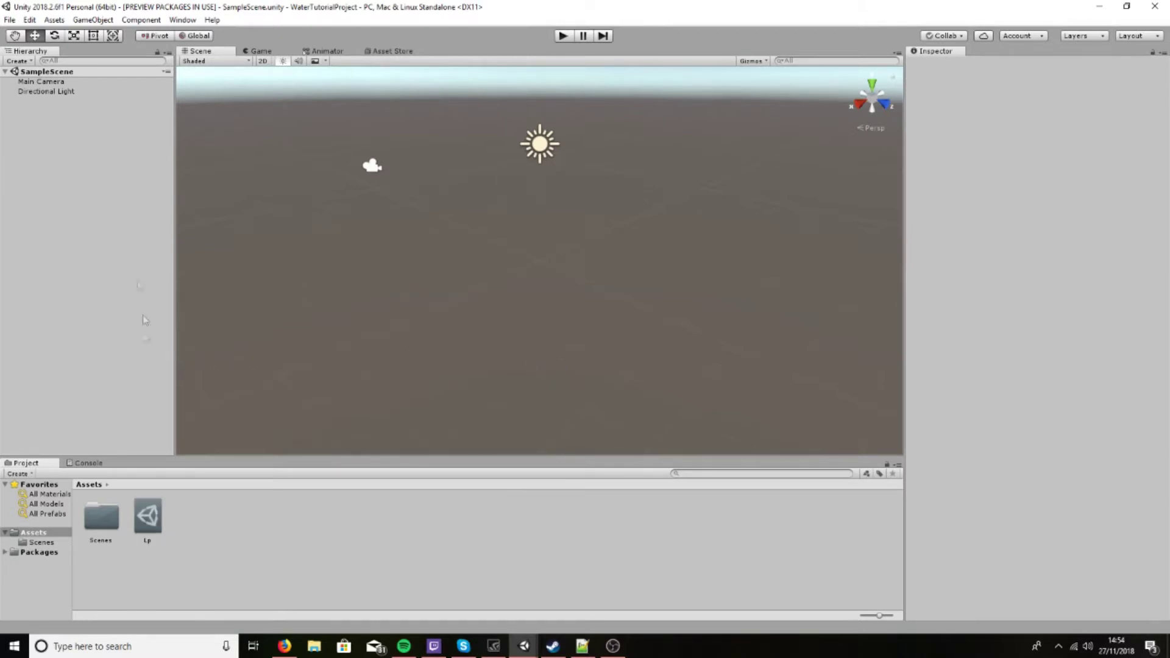
# Step: Assign Lp as the Scriptable Render Pipeline asset in the Graphics settings
pyautogui.click(30, 20)
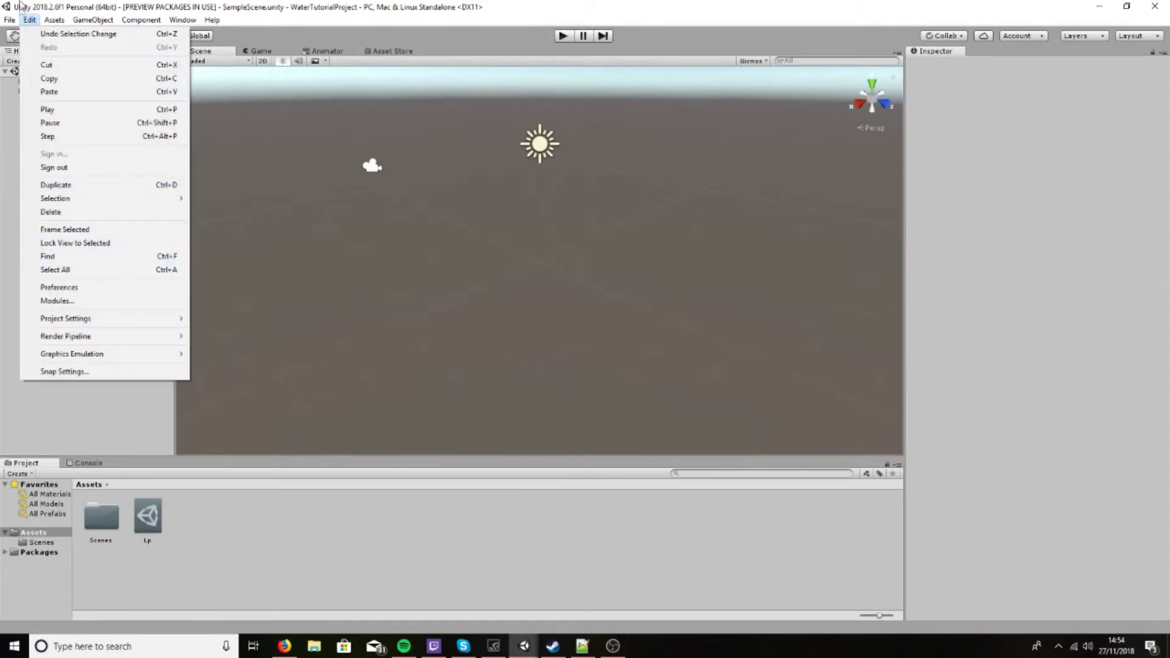
pyautogui.moveTo(113, 335)
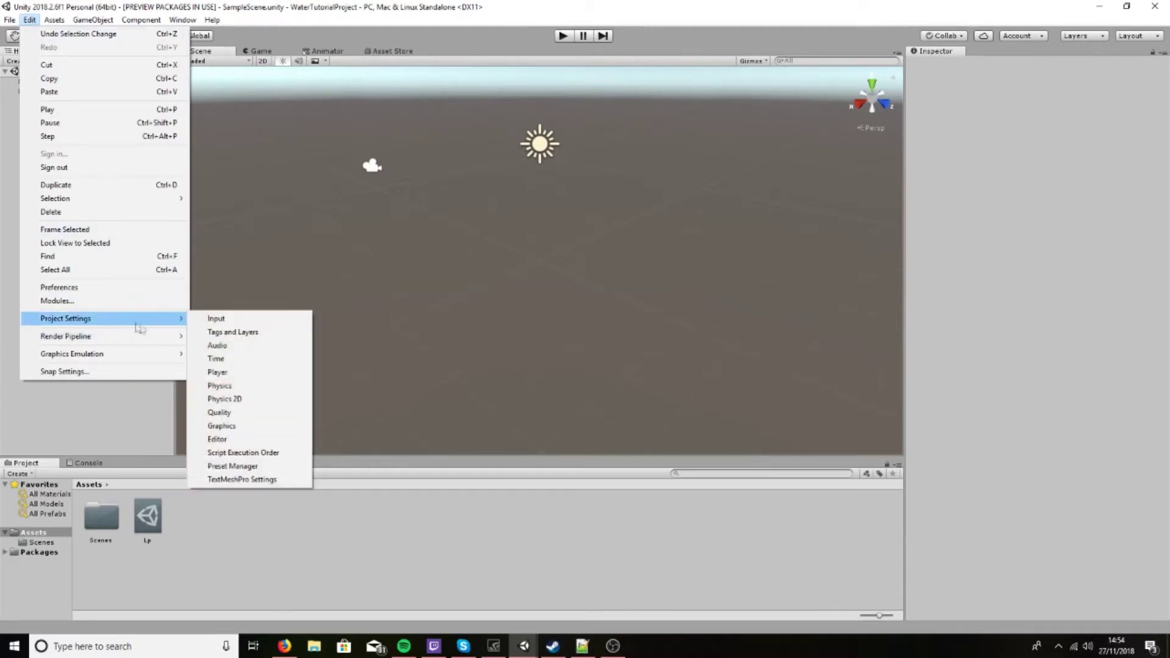
pyautogui.click(252, 427)
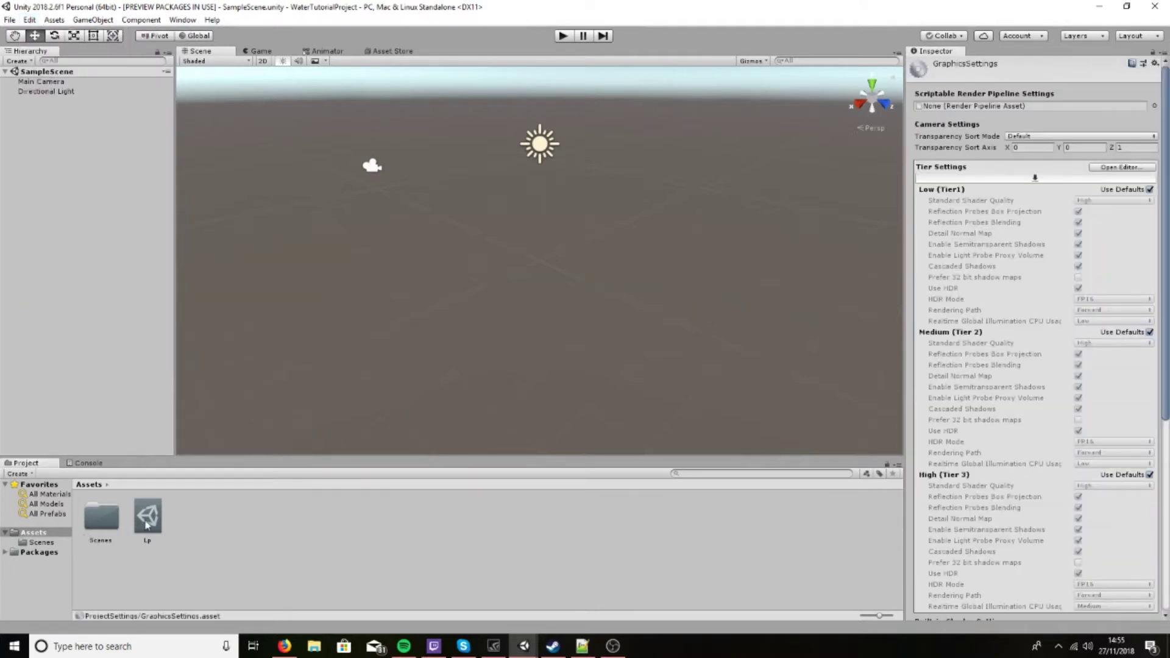
pyautogui.moveTo(147, 525); pyautogui.dragTo(1000, 110)
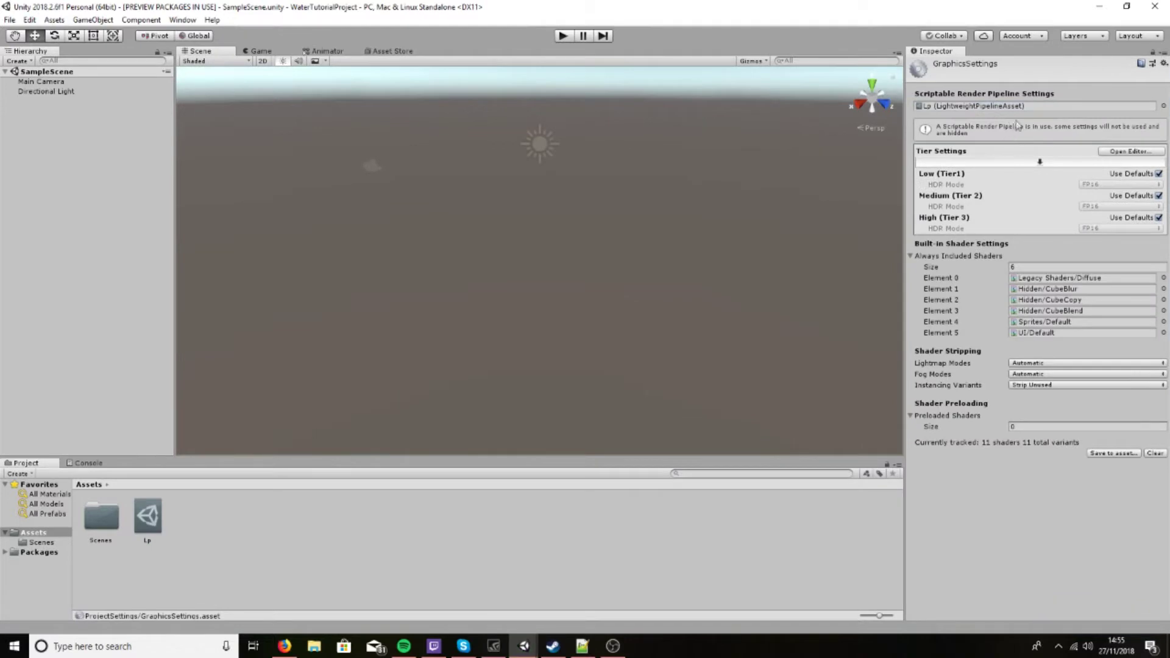
pyautogui.click(558, 588)
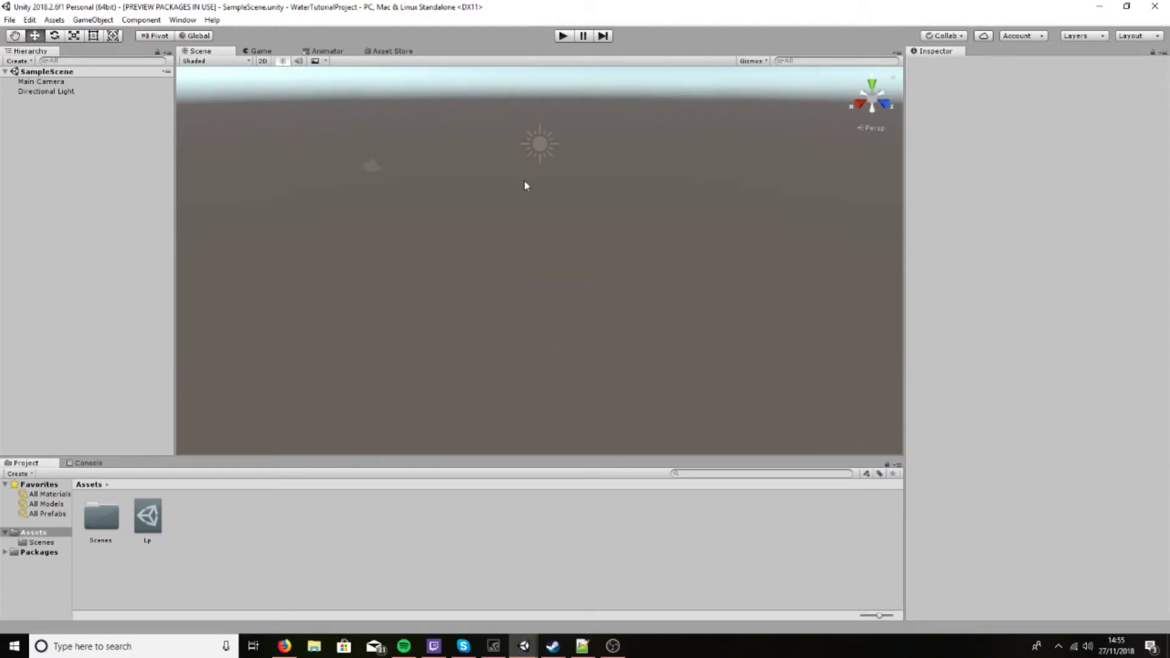
# Step: Look over the Edit menu's LightWeight material upgrade options, then open the Hierarchy's create menu
pyautogui.click(34, 21)
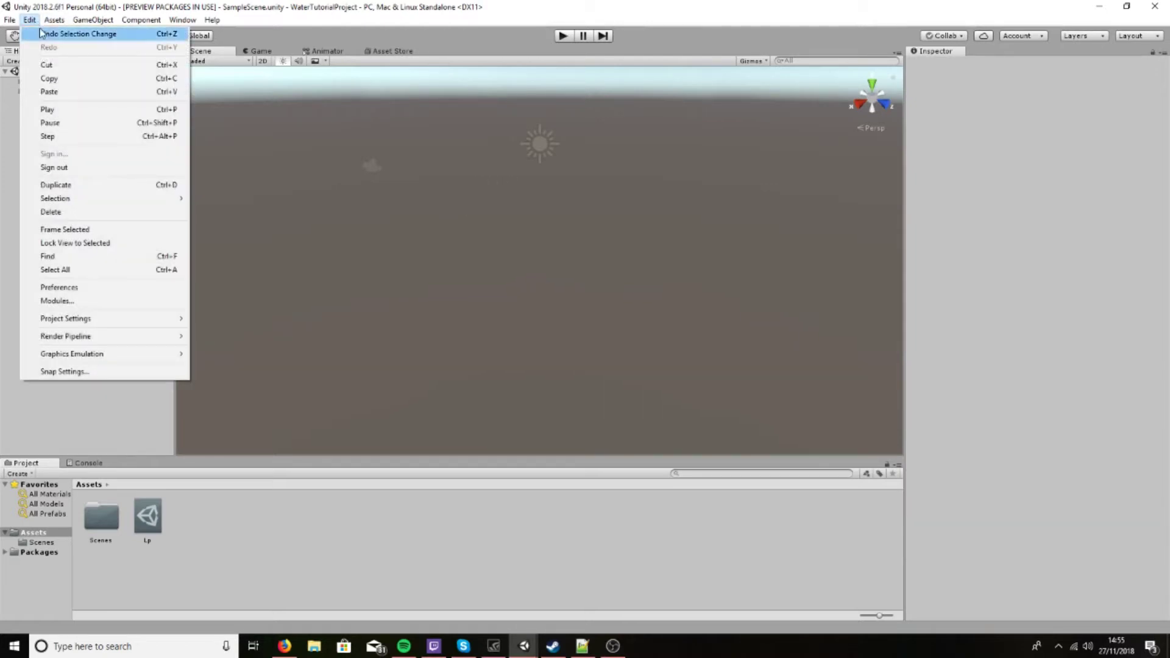
pyautogui.moveTo(18, 24)
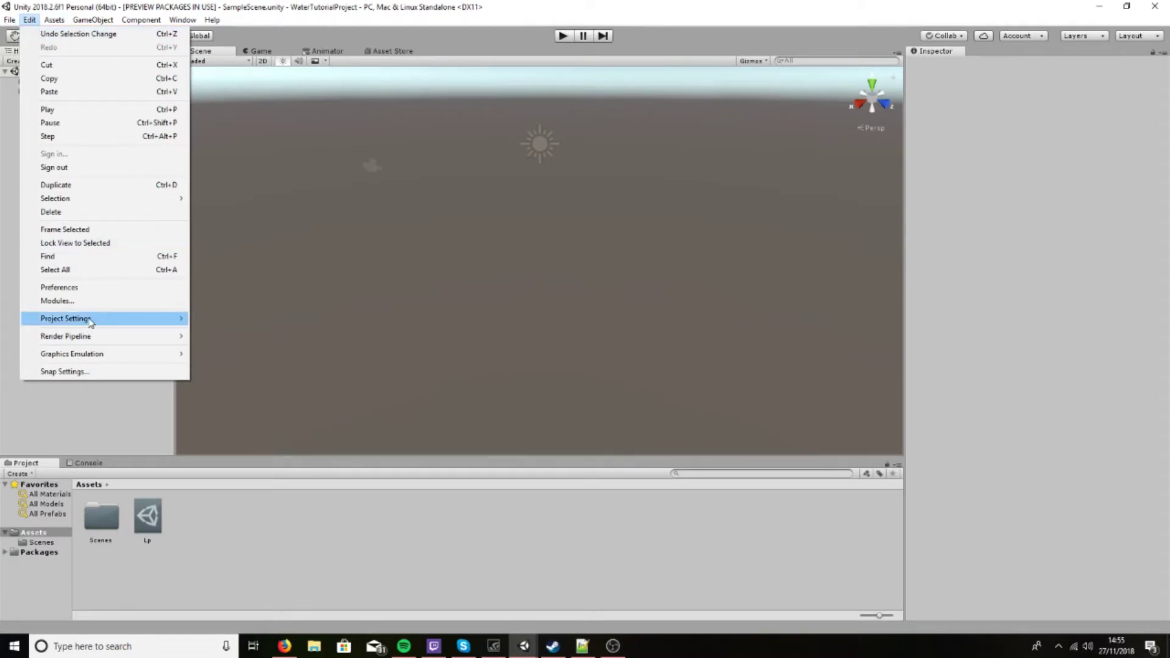
pyautogui.moveTo(93, 341)
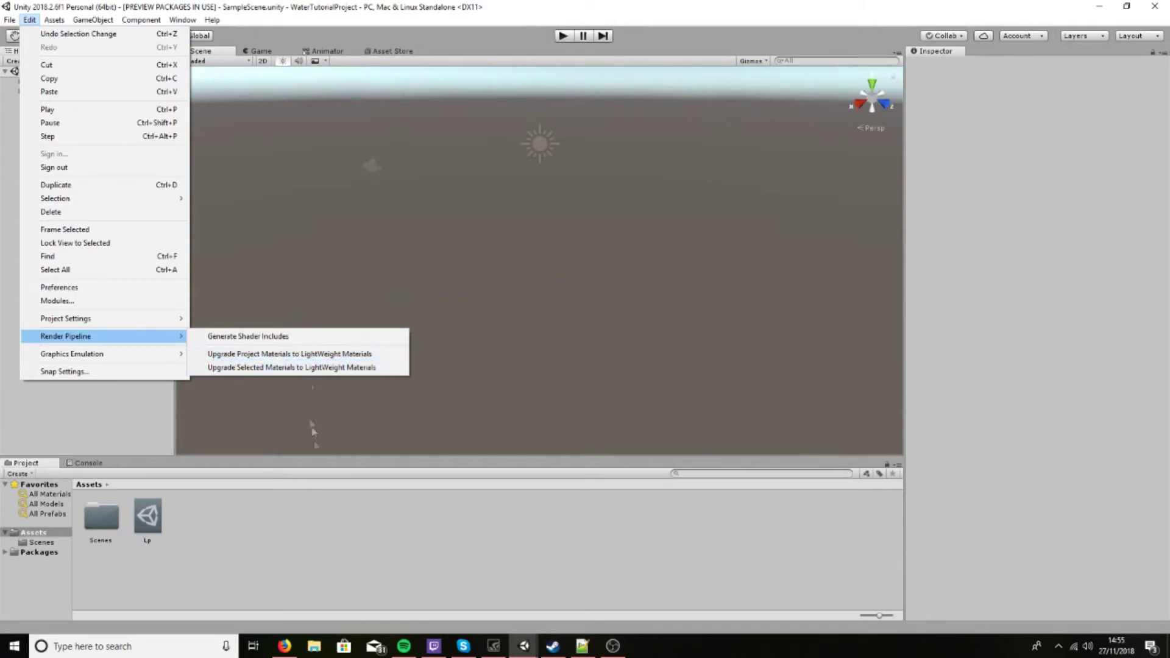
pyautogui.click(301, 531)
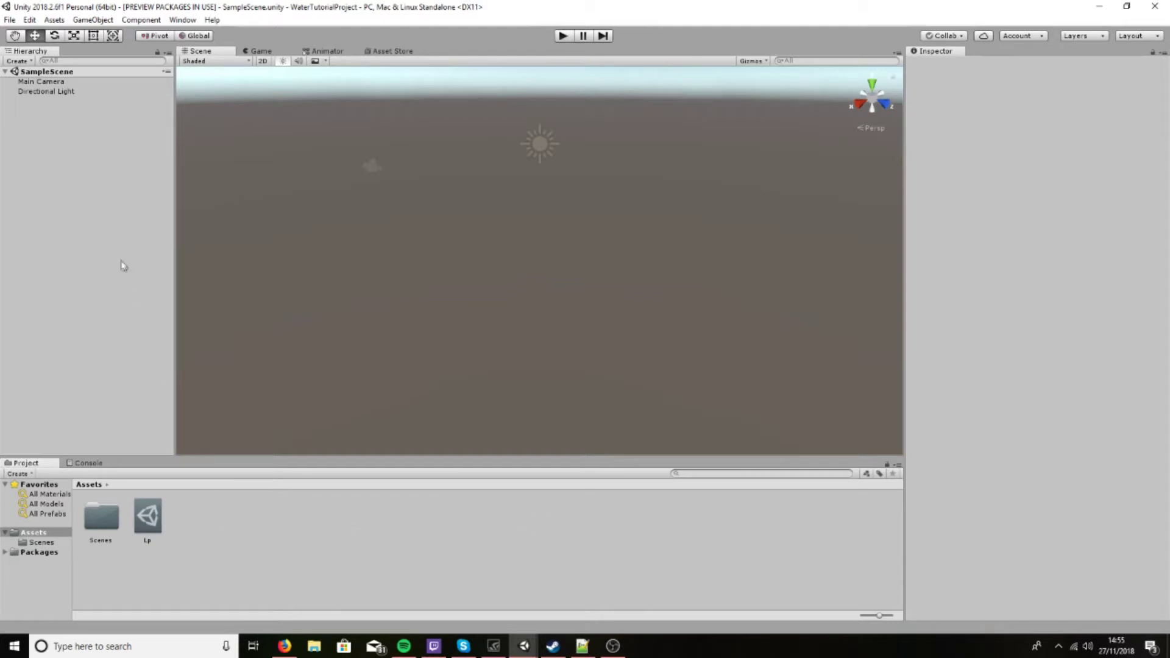
pyautogui.rightClick(43, 144)
# Step: Add a 3D Plane to the scene
pyautogui.moveTo(105, 259)
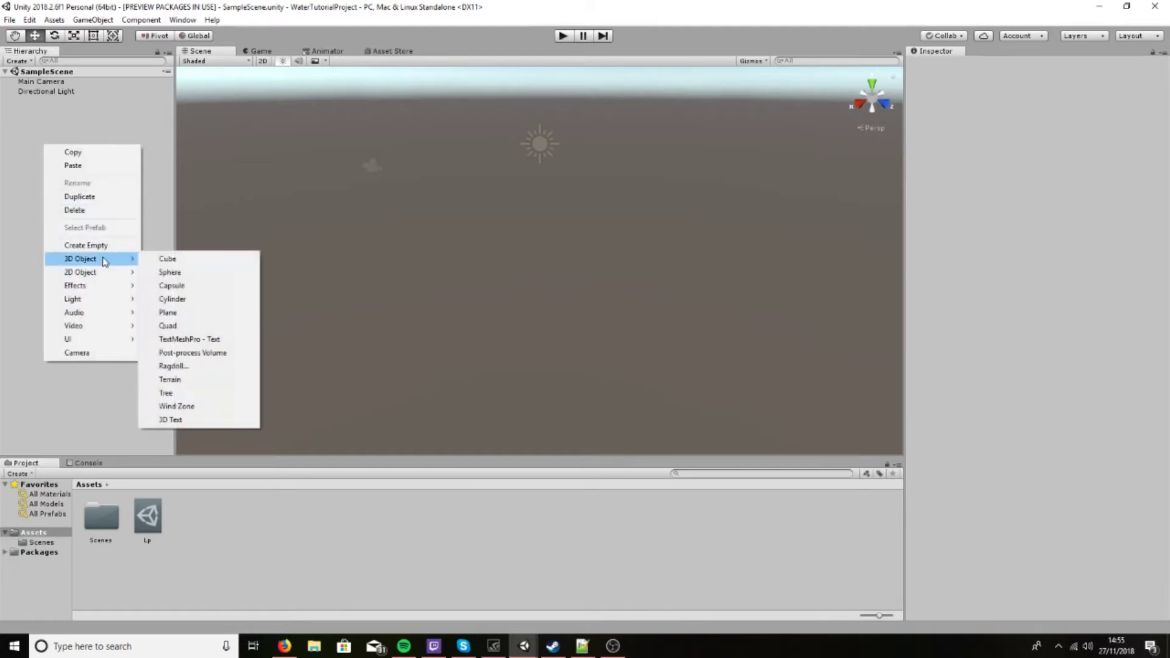
pyautogui.click(201, 313)
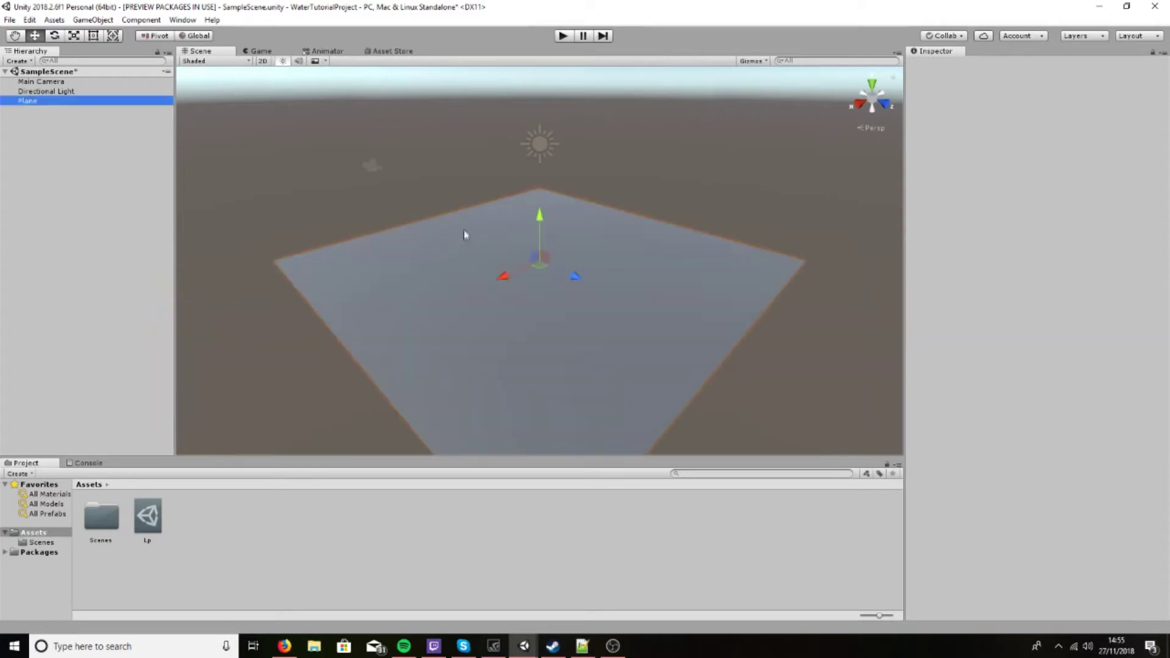
pyautogui.moveTo(368, 191); pyautogui.dragTo(494, 237, button='right')
# Step: Rename the plane to Water and save the scene
pyautogui.click(973, 64)
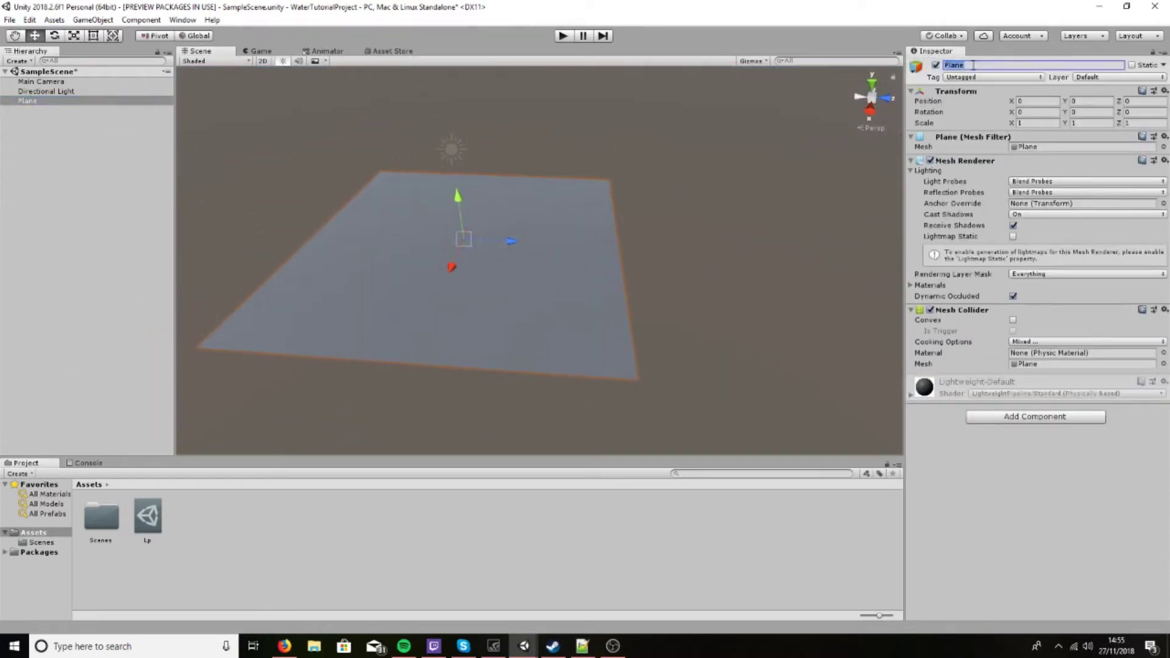
pyautogui.write('Water')
pyautogui.hotkey('ctrl', 's')
pyautogui.rightClick(226, 535)
# Step: Create a PBR shader graph asset named Water
pyautogui.moveTo(366, 254)
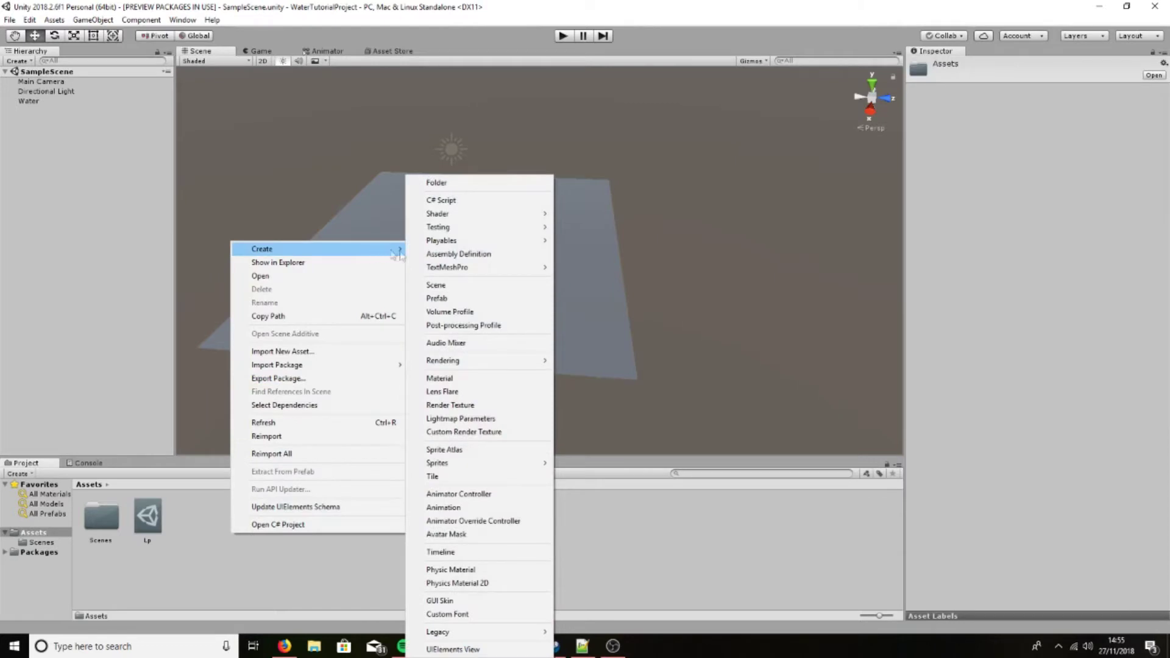
pyautogui.moveTo(511, 223)
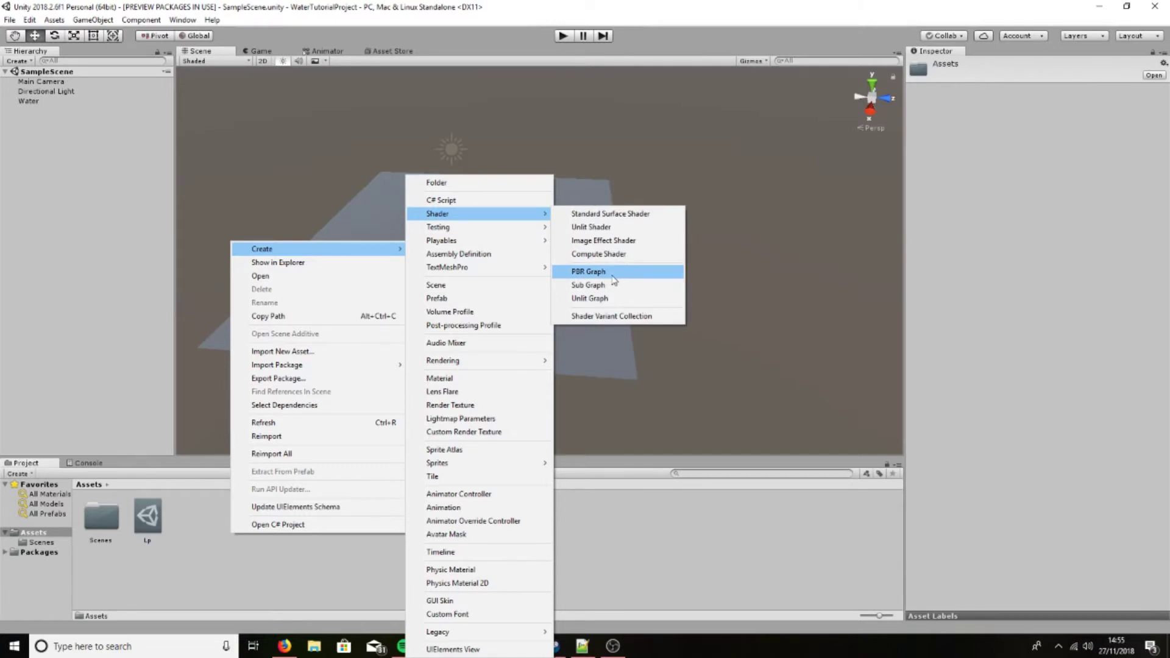
pyautogui.click(588, 271)
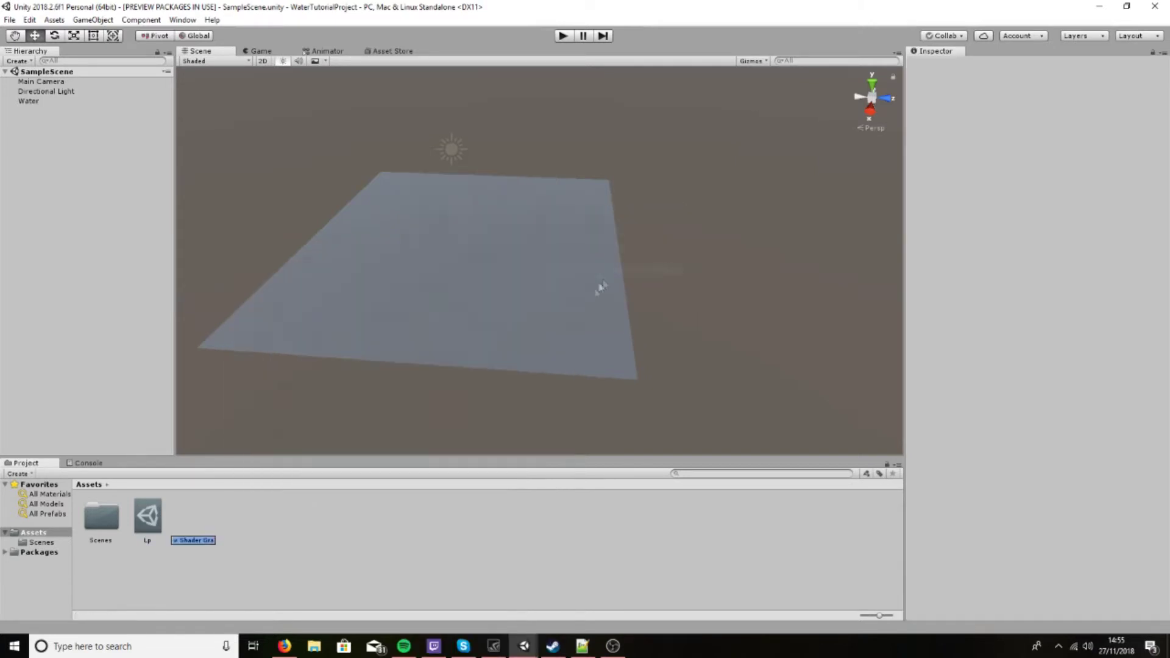
pyautogui.press('BackSpace')
pyautogui.press('Return')
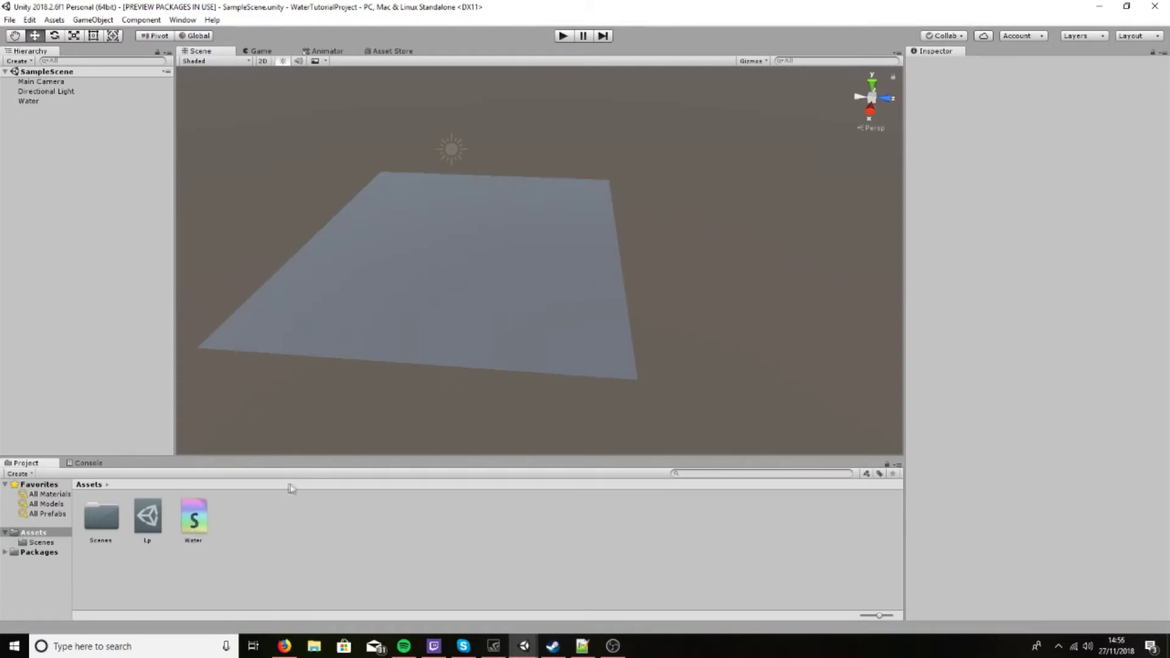
pyautogui.click(204, 522)
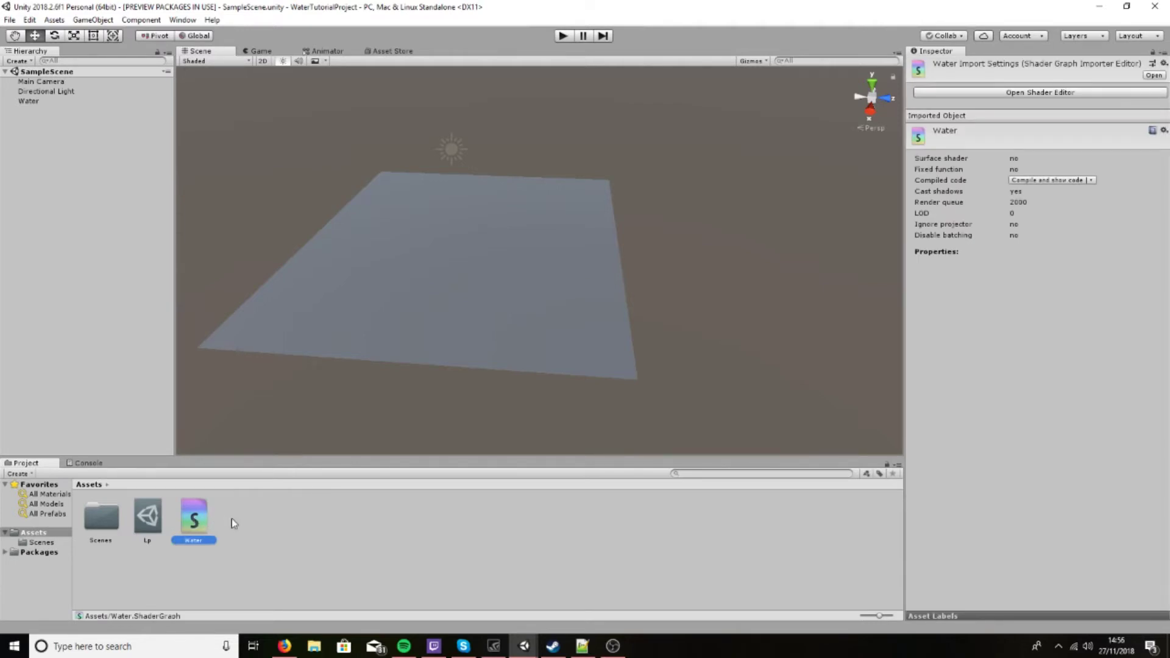
# Step: Create a material named Water and save the scene
pyautogui.rightClick(205, 531)
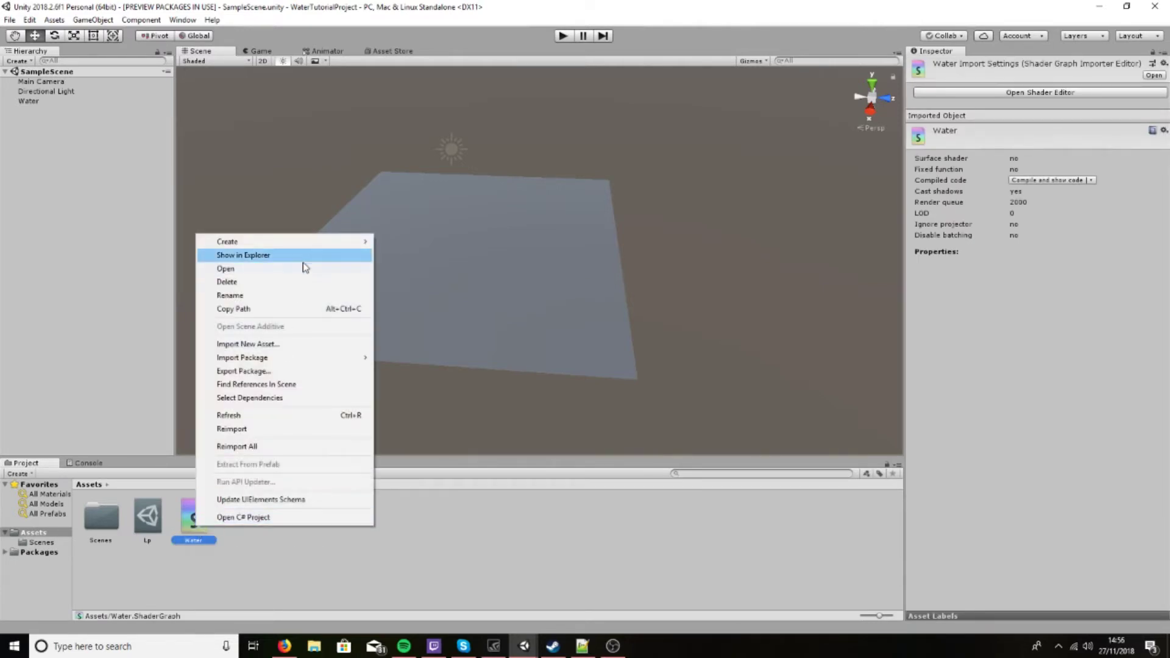
pyautogui.moveTo(301, 243)
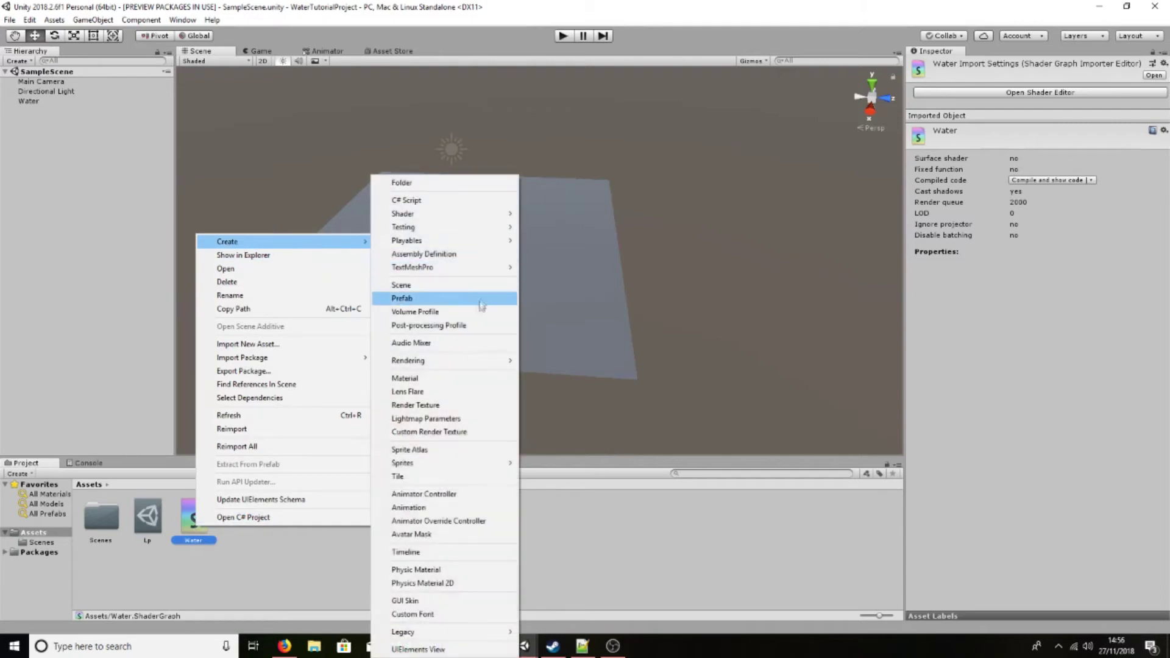
pyautogui.click(444, 378)
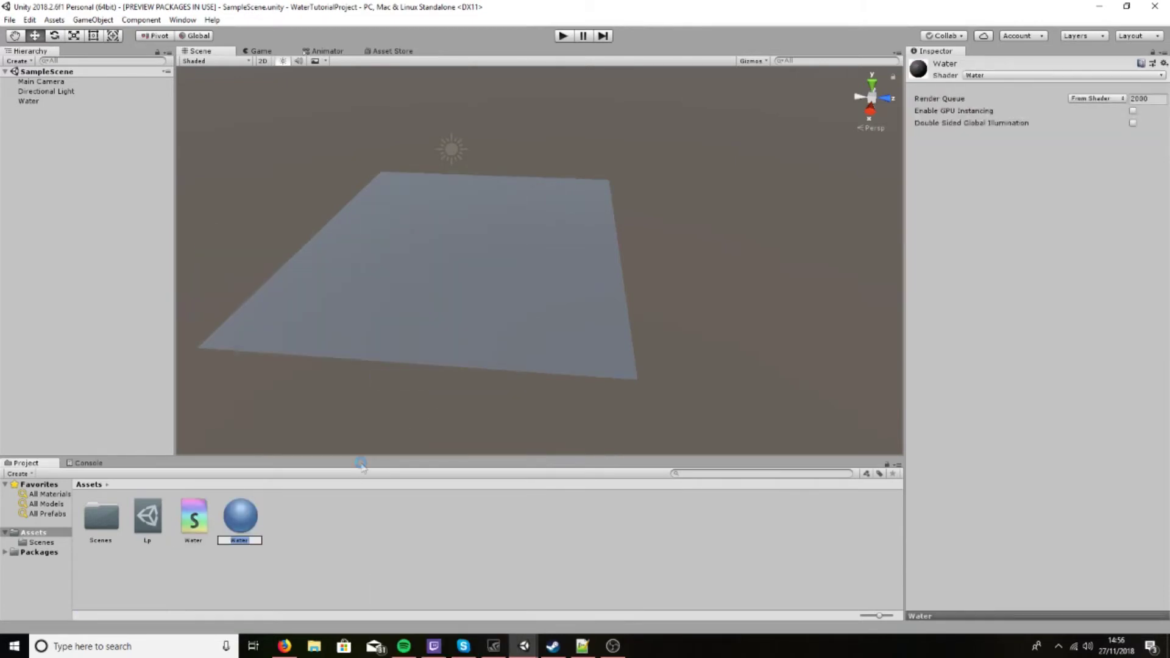
pyautogui.press('Return')
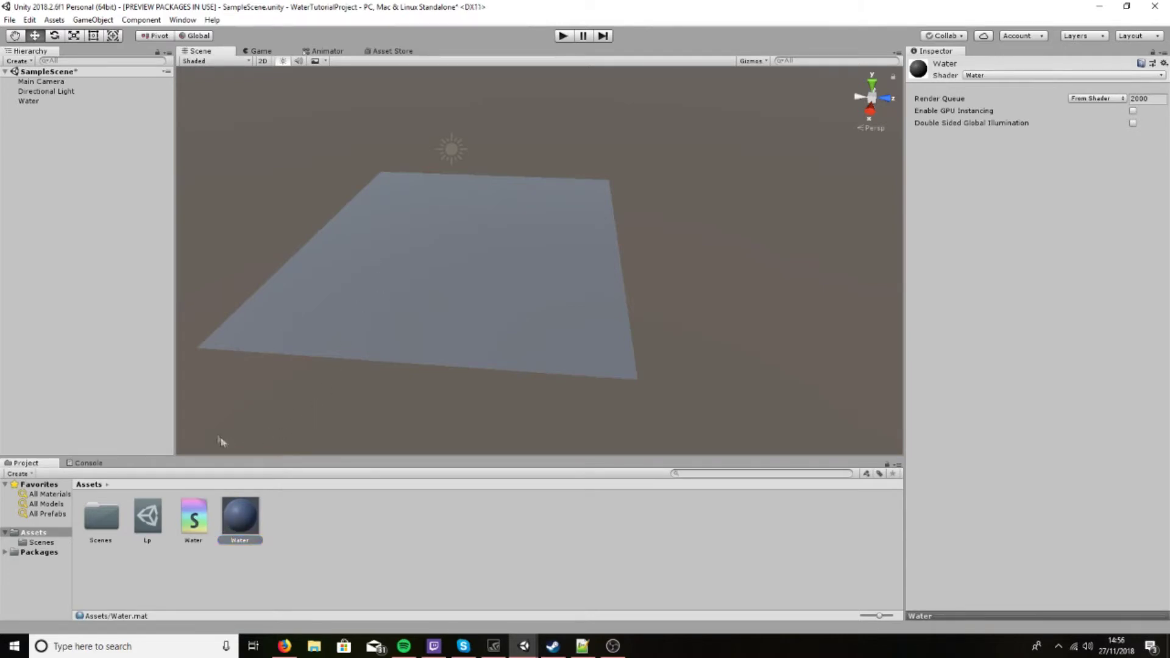
pyautogui.hotkey('ctrl', 's')
# Step: Open the Water shader graph and drag the PBR Master node up and to the right
pyautogui.click(197, 523)
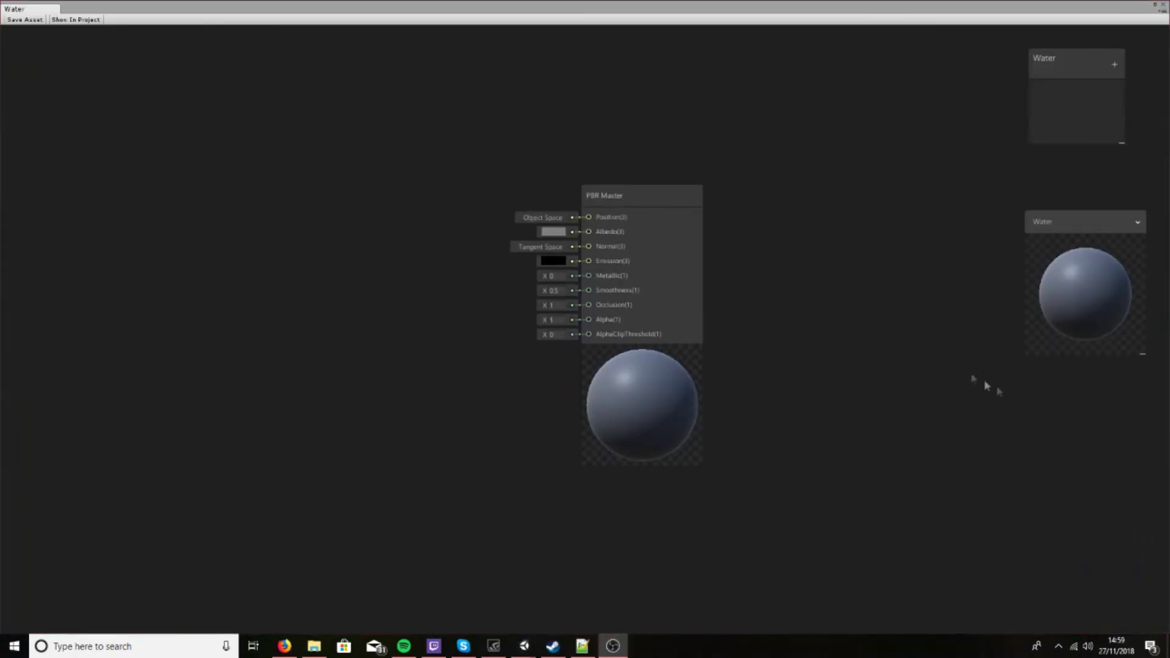
pyautogui.moveTo(623, 202); pyautogui.dragTo(718, 210)
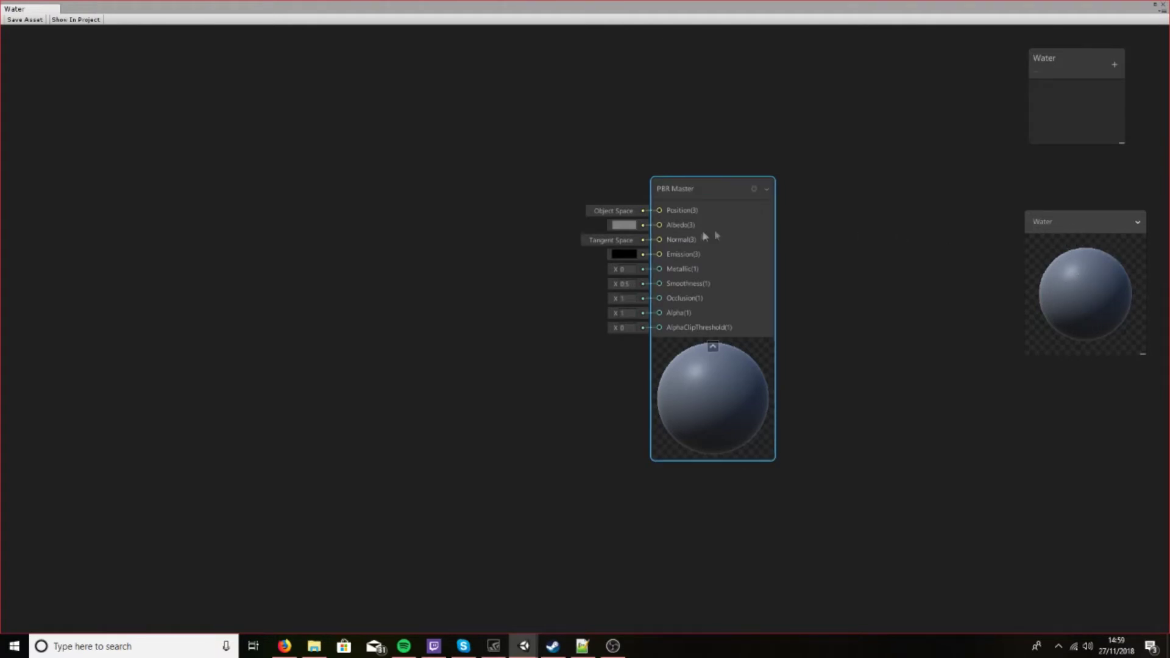
pyautogui.moveTo(700, 190); pyautogui.dragTo(821, 152)
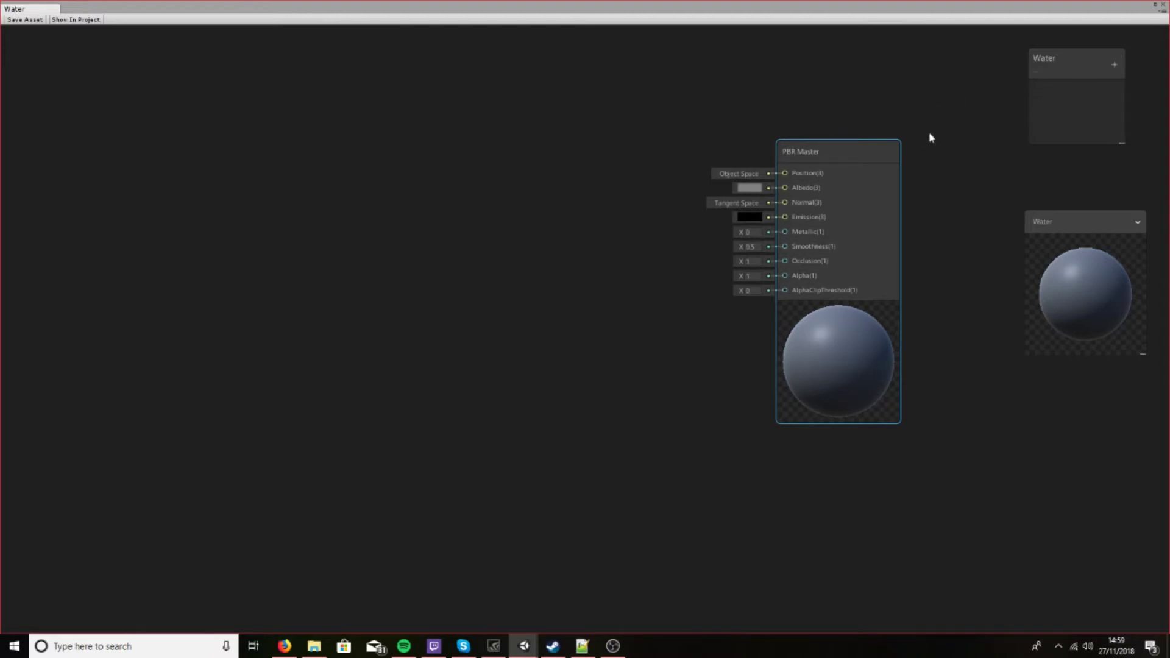
pyautogui.click(1114, 64)
# Step: Add a MainColour Color property with a bright cyan default, enlarging the blackboard
pyautogui.click(1125, 130)
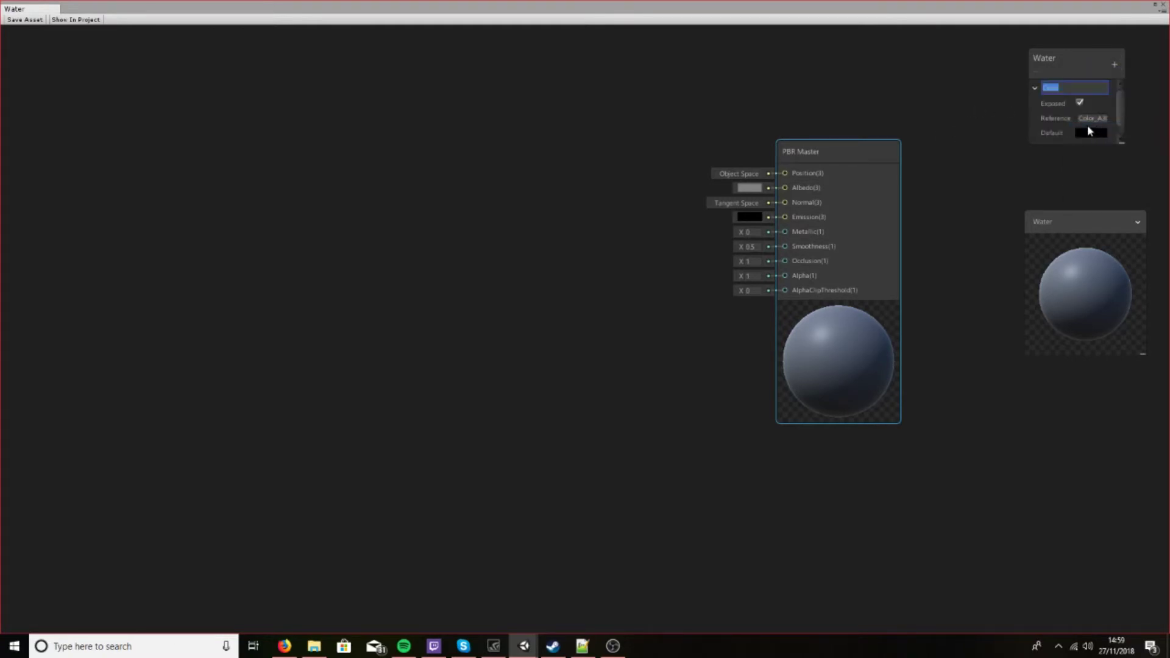
pyautogui.write('MainColour')
pyautogui.press('Return')
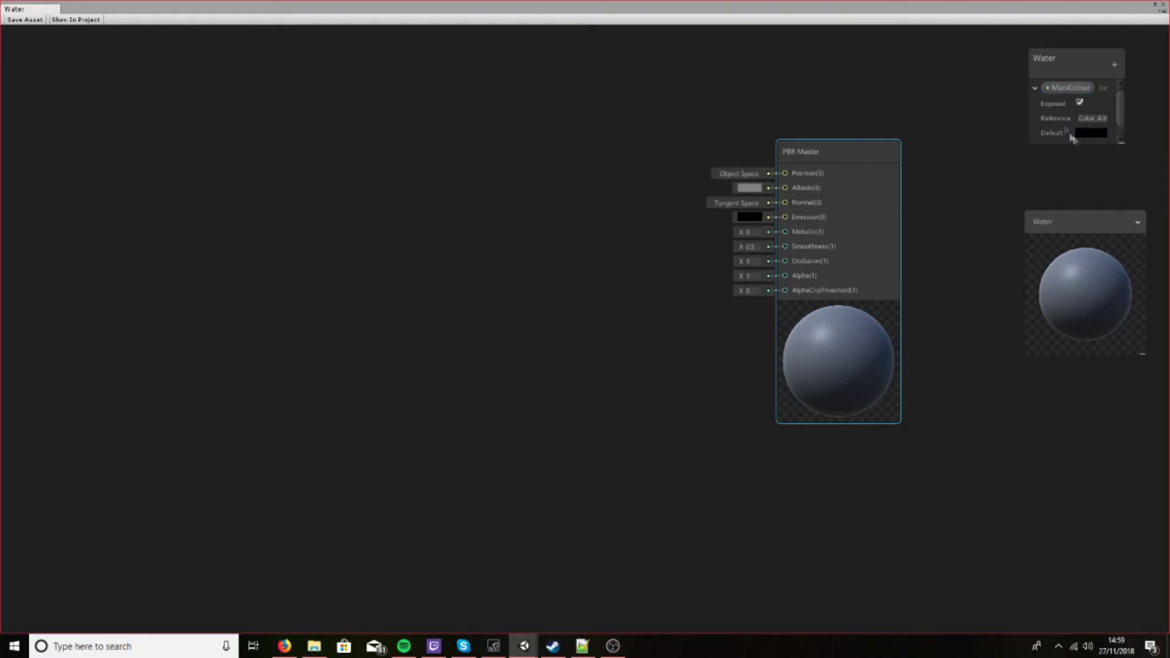
pyautogui.moveTo(1082, 228); pyautogui.dragTo(1081, 363)
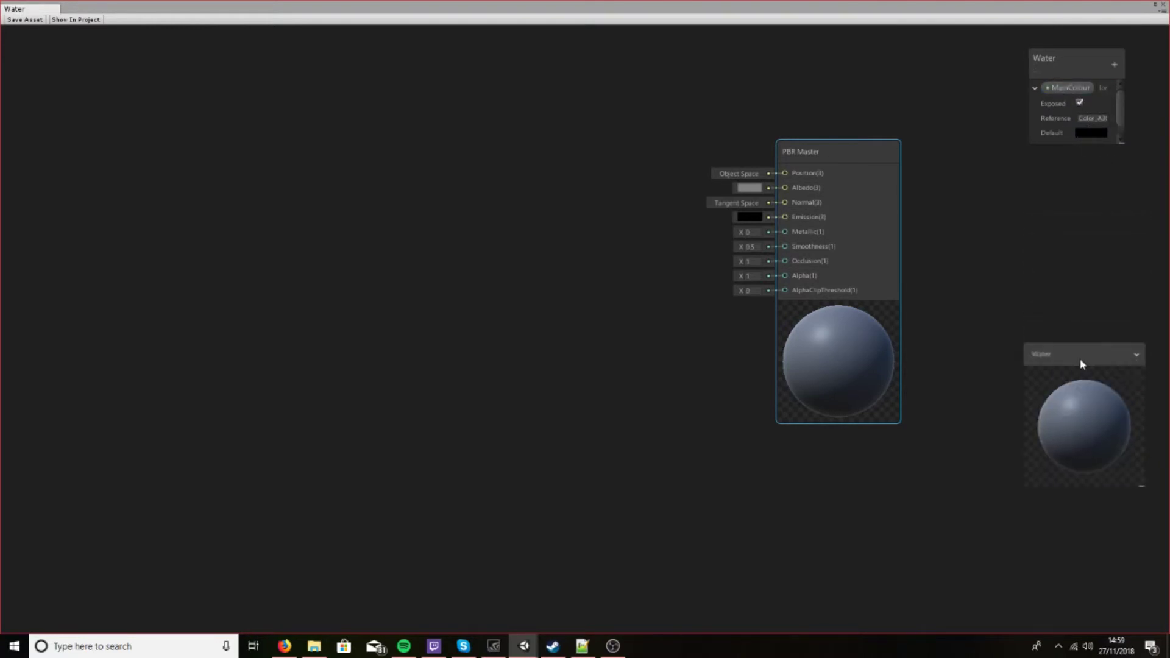
pyautogui.click(1121, 144)
pyautogui.moveTo(1119, 145); pyautogui.dragTo(1161, 301)
pyautogui.moveTo(1068, 69); pyautogui.dragTo(969, 64)
pyautogui.moveTo(1070, 295); pyautogui.dragTo(1104, 317)
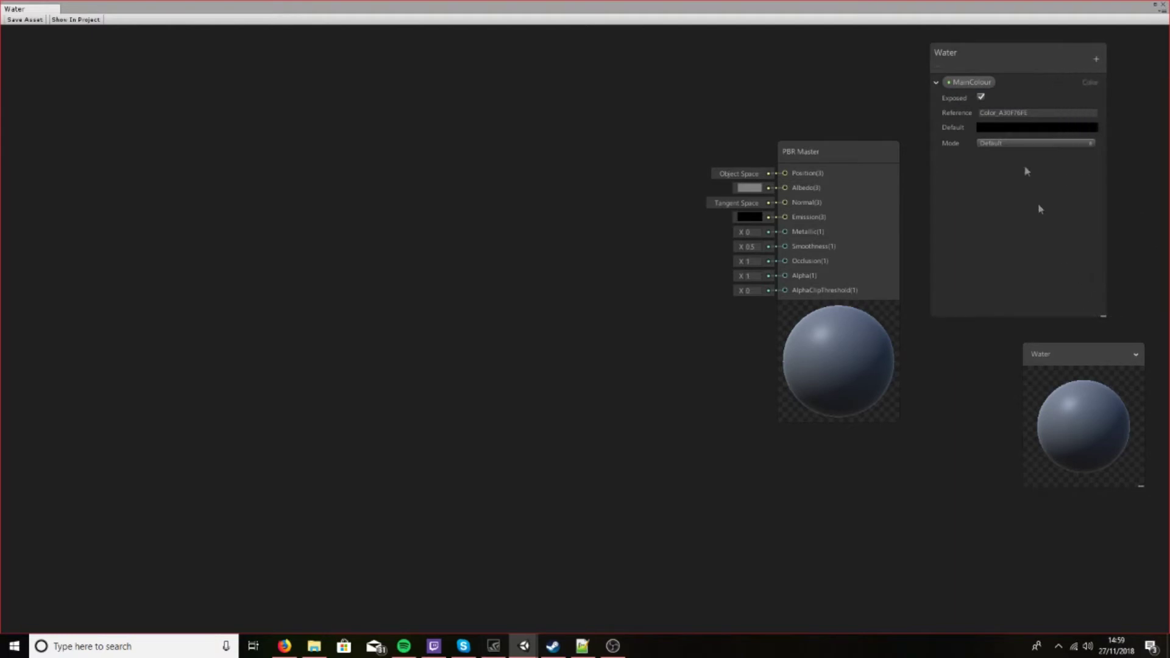
pyautogui.click(1003, 128)
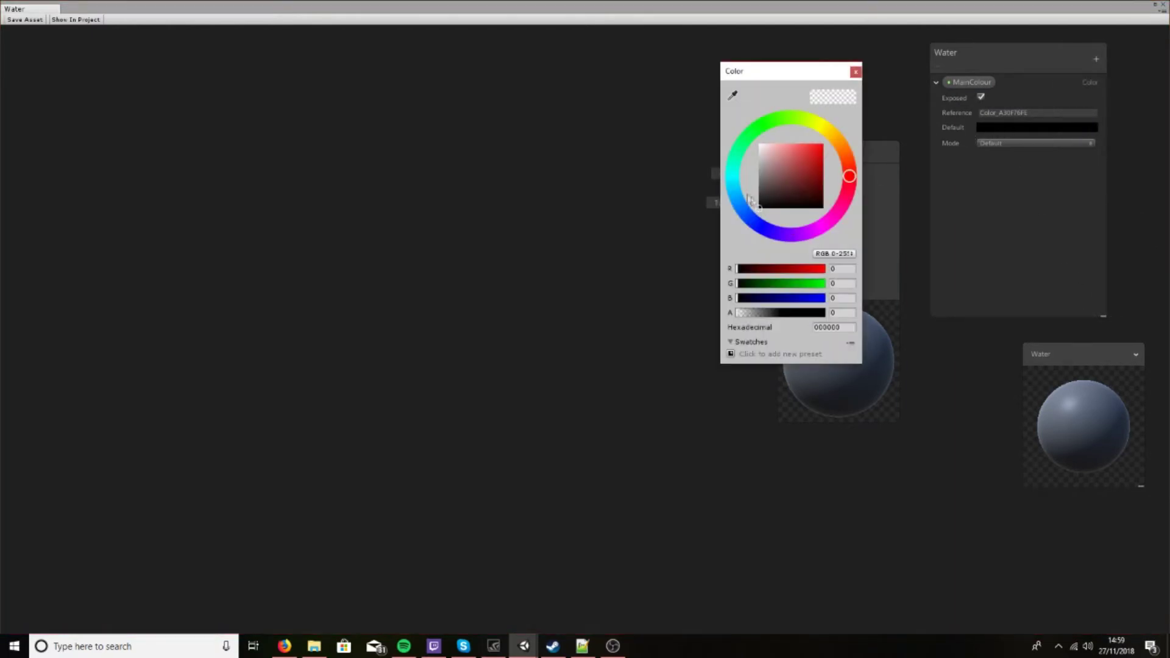
pyautogui.click(734, 192)
pyautogui.click(798, 175)
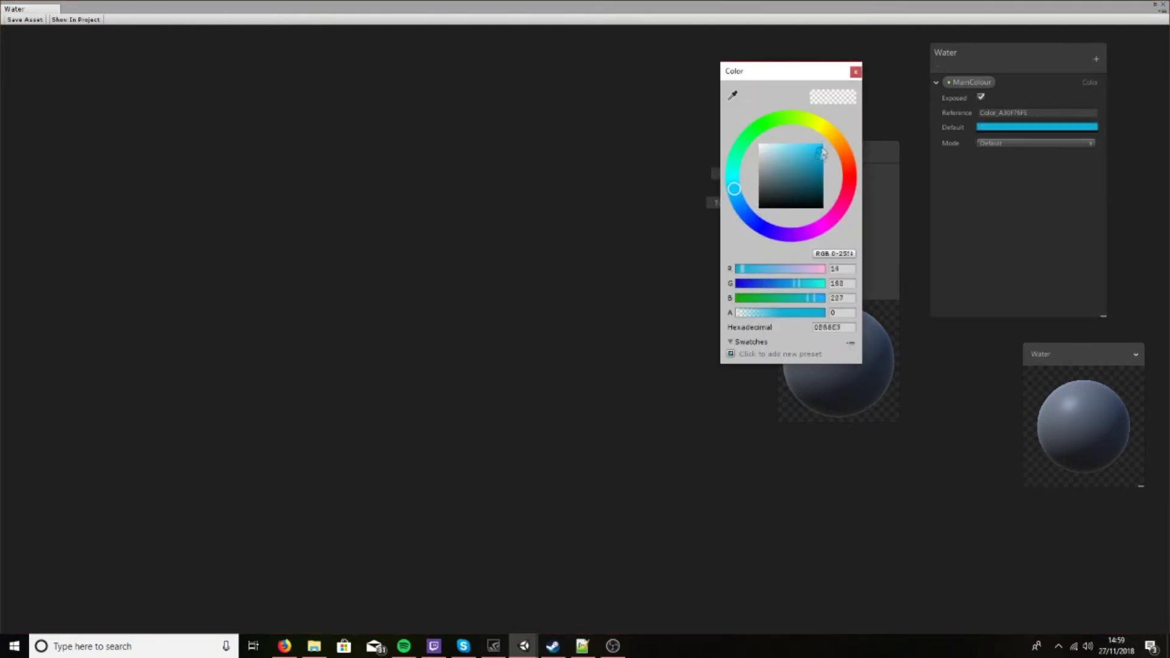
pyautogui.click(855, 72)
pyautogui.click(936, 82)
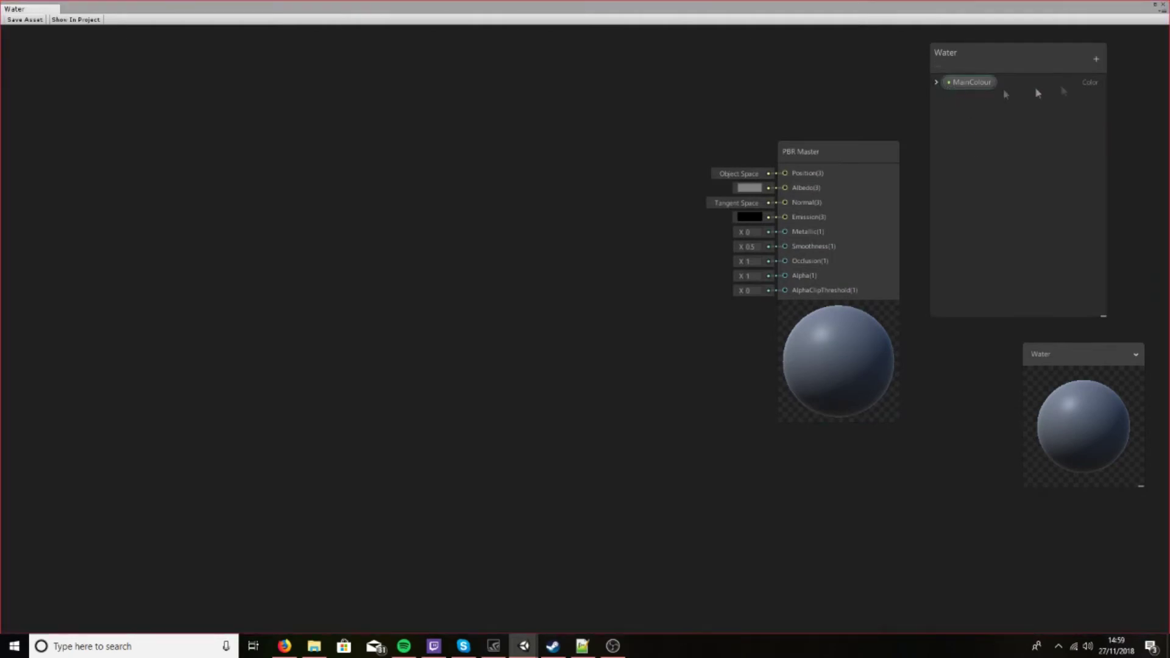
# Step: Add a SecondaryColour Color property with a cyan-green default
pyautogui.click(1096, 59)
pyautogui.click(1100, 121)
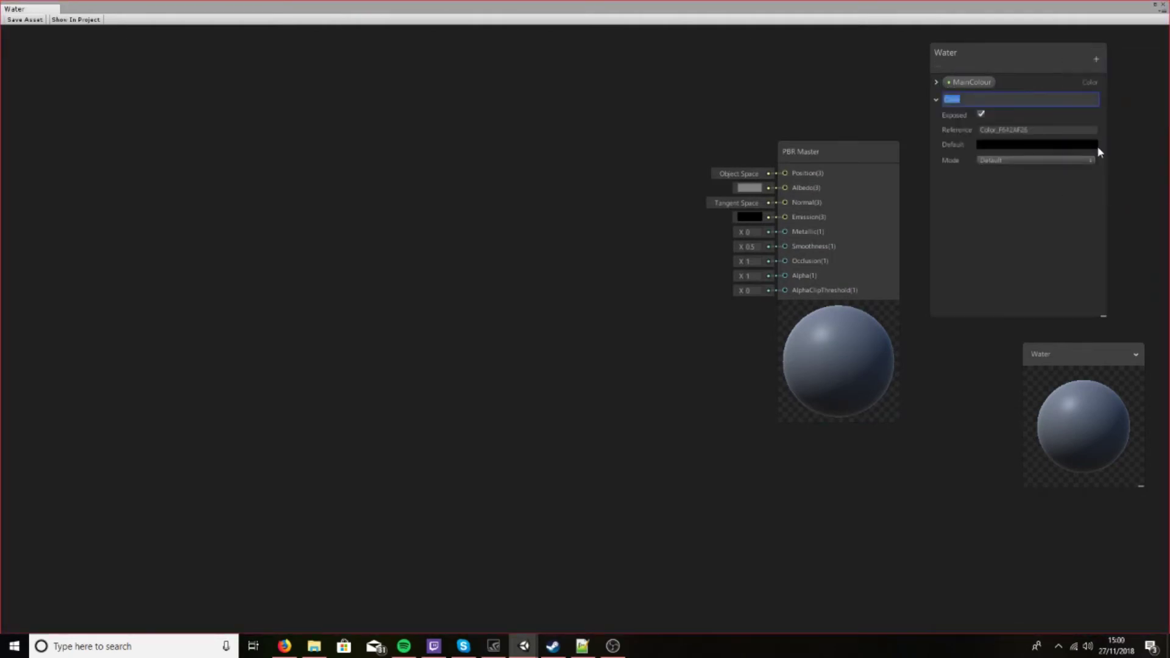
pyautogui.write('SecondaryColour')
pyautogui.press('Return')
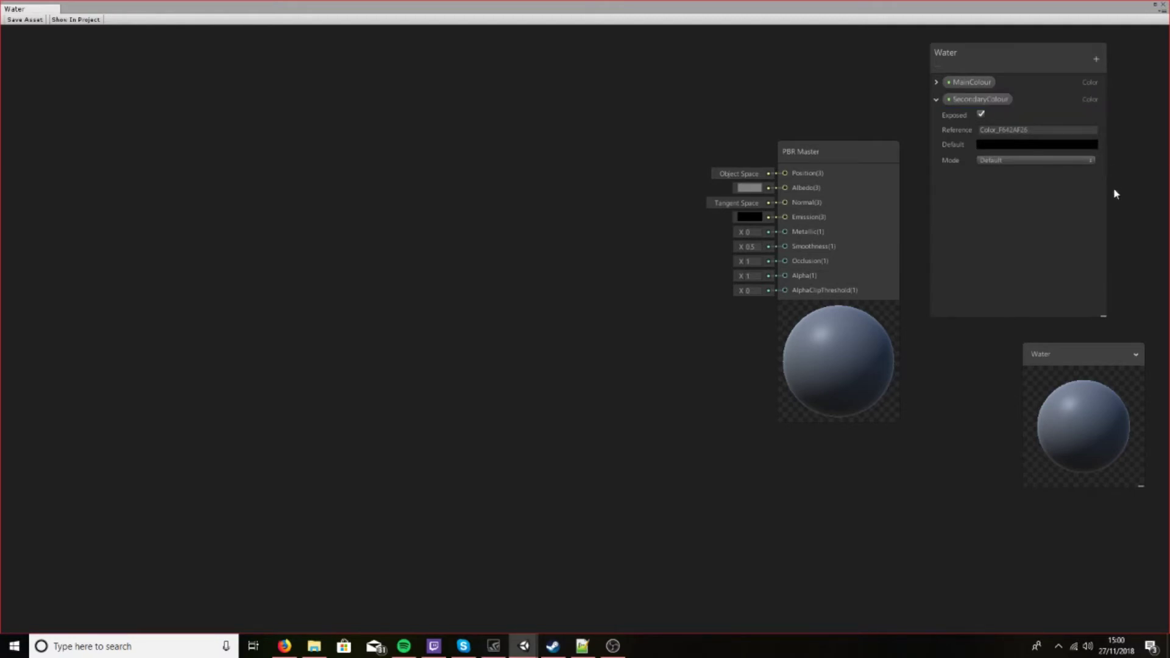
pyautogui.click(1038, 145)
pyautogui.moveTo(739, 173); pyautogui.dragTo(832, 122)
pyautogui.click(855, 72)
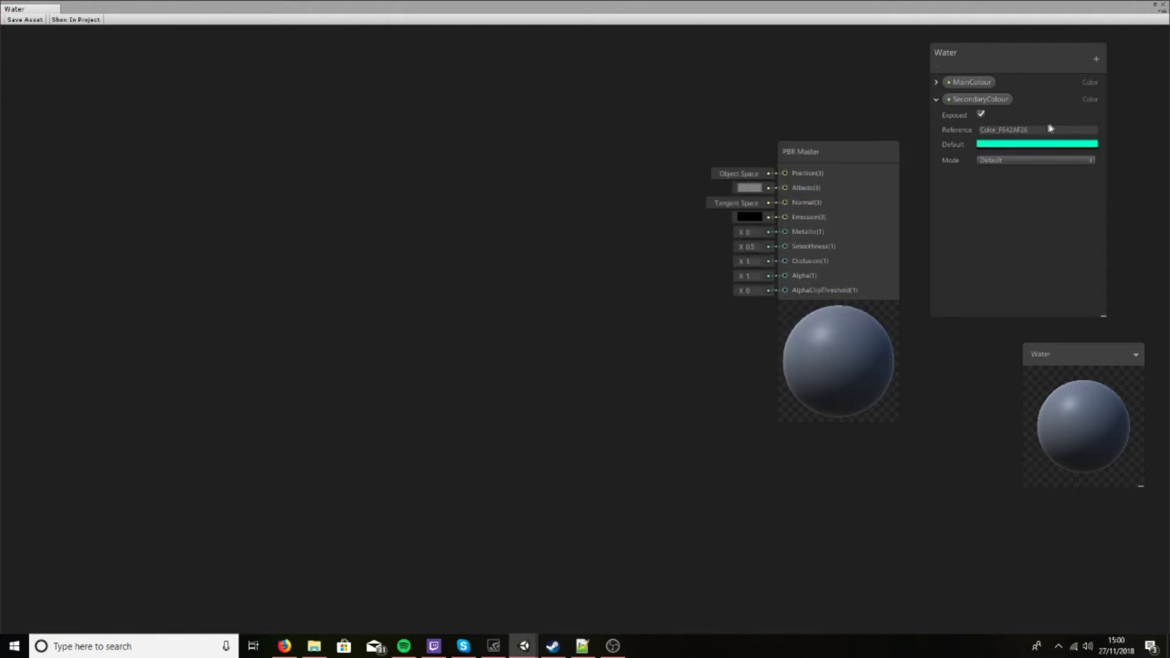
# Step: Drag MainColour and SecondaryColour onto the canvas, stacked on the left
pyautogui.click(935, 100)
pyautogui.moveTo(995, 69); pyautogui.dragTo(1028, 68)
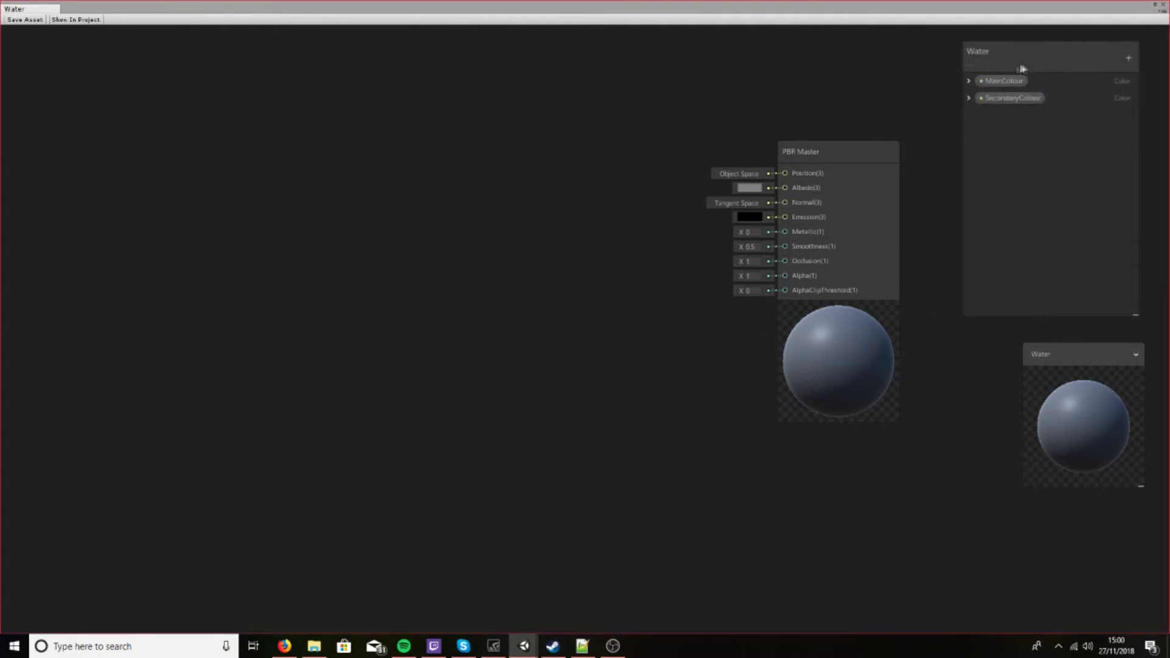
pyautogui.moveTo(864, 151); pyautogui.dragTo(873, 121)
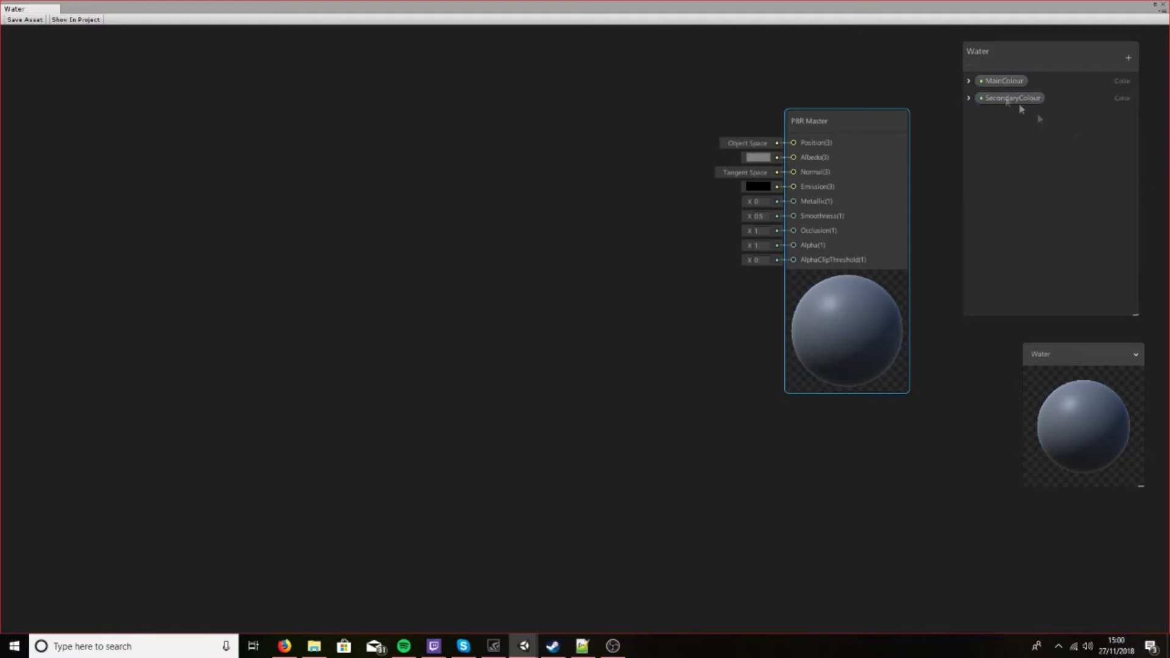
pyautogui.moveTo(1002, 80); pyautogui.dragTo(409, 333)
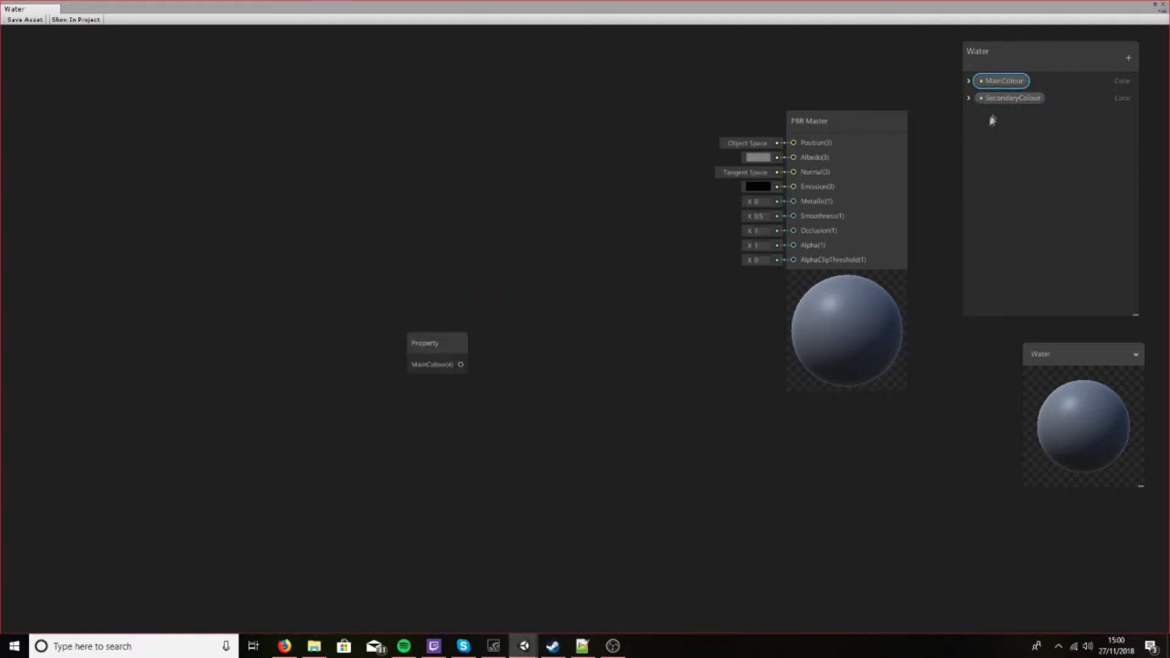
pyautogui.moveTo(1002, 97); pyautogui.dragTo(407, 431)
pyautogui.moveTo(443, 342); pyautogui.dragTo(370, 340)
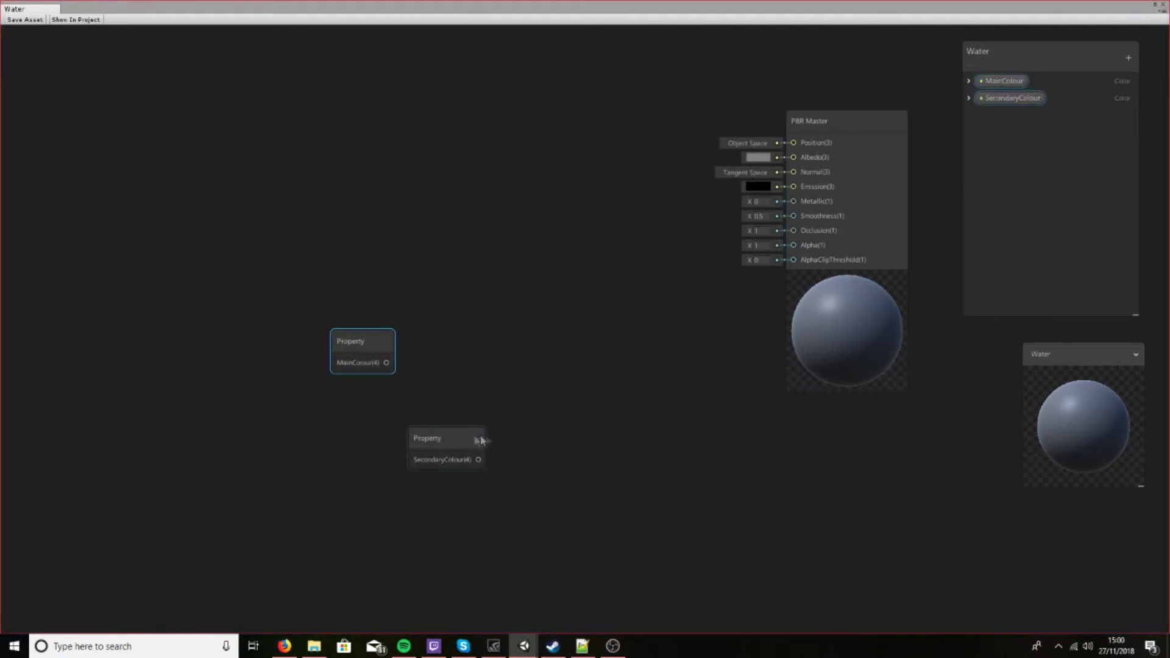
pyautogui.moveTo(453, 443); pyautogui.dragTo(362, 420)
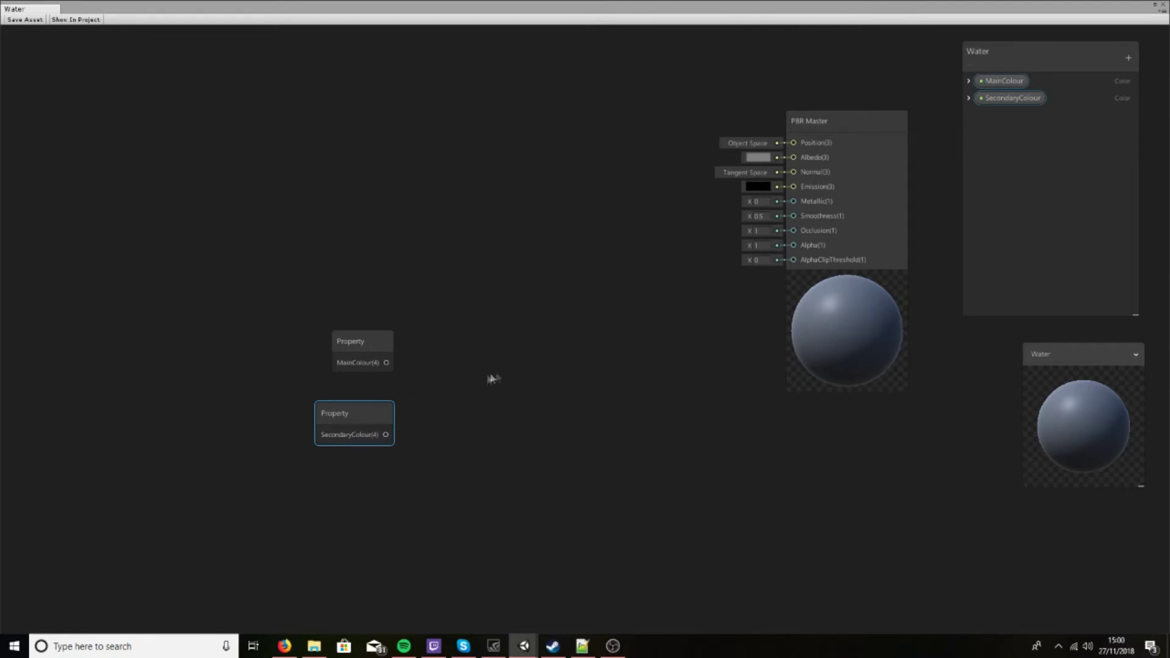
# Step: Recentre the graph view and pan it upward
pyautogui.press('a')
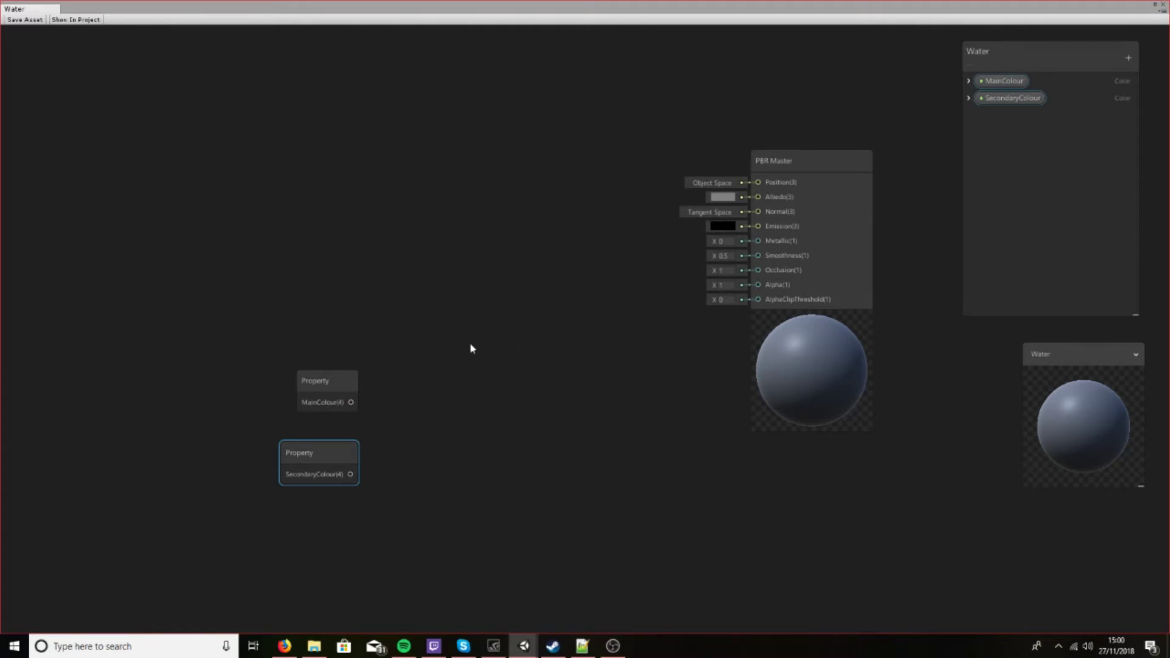
pyautogui.moveTo(499, 434); pyautogui.dragTo(496, 332, button='middle')
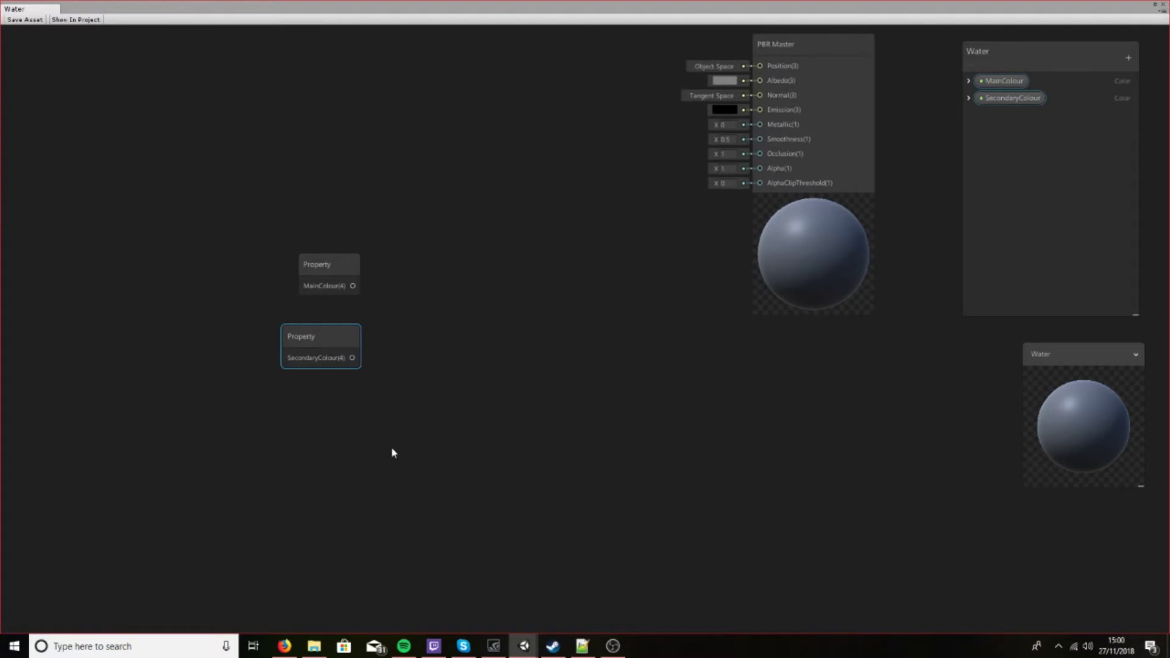
pyautogui.rightClick(378, 463)
# Step: Create a World-space Position node below the property nodes and collapse its preview
pyautogui.click(448, 287)
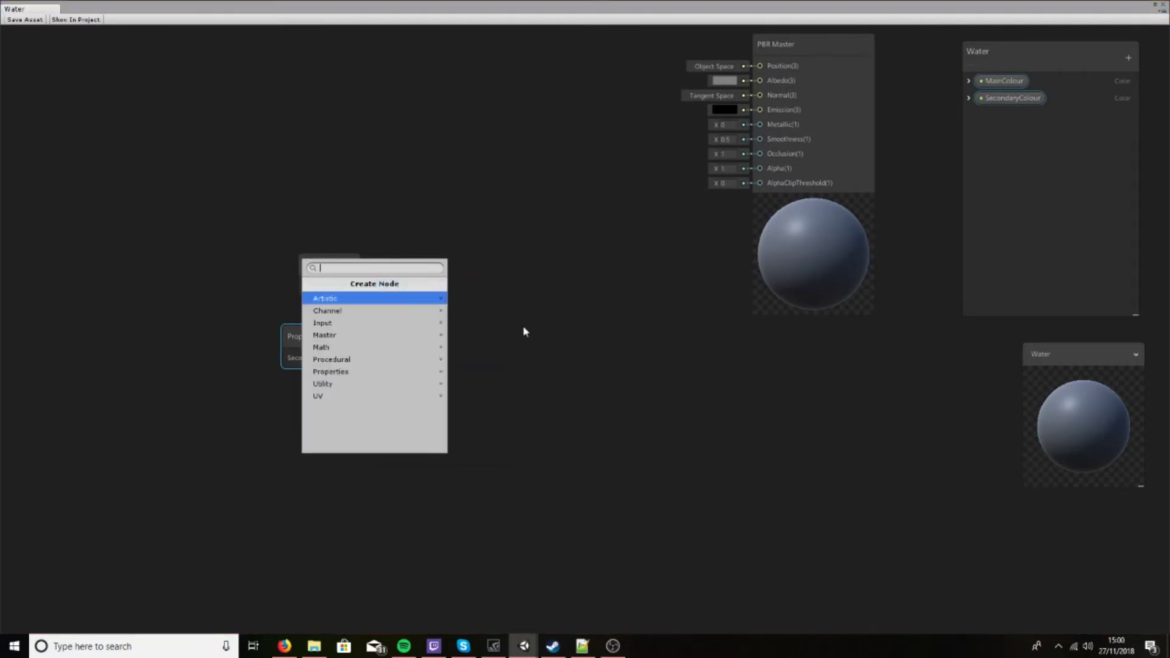
pyautogui.write('position')
pyautogui.press('Return')
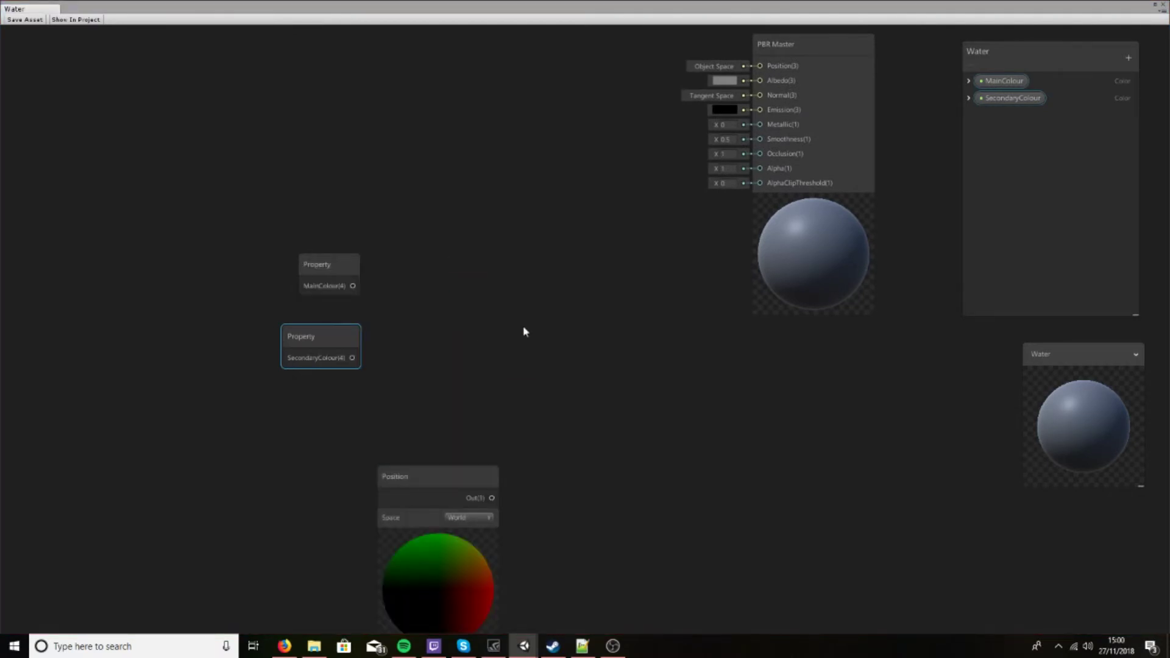
pyautogui.scroll(-2, 470, 446)
pyautogui.scroll(2, 475, 463)
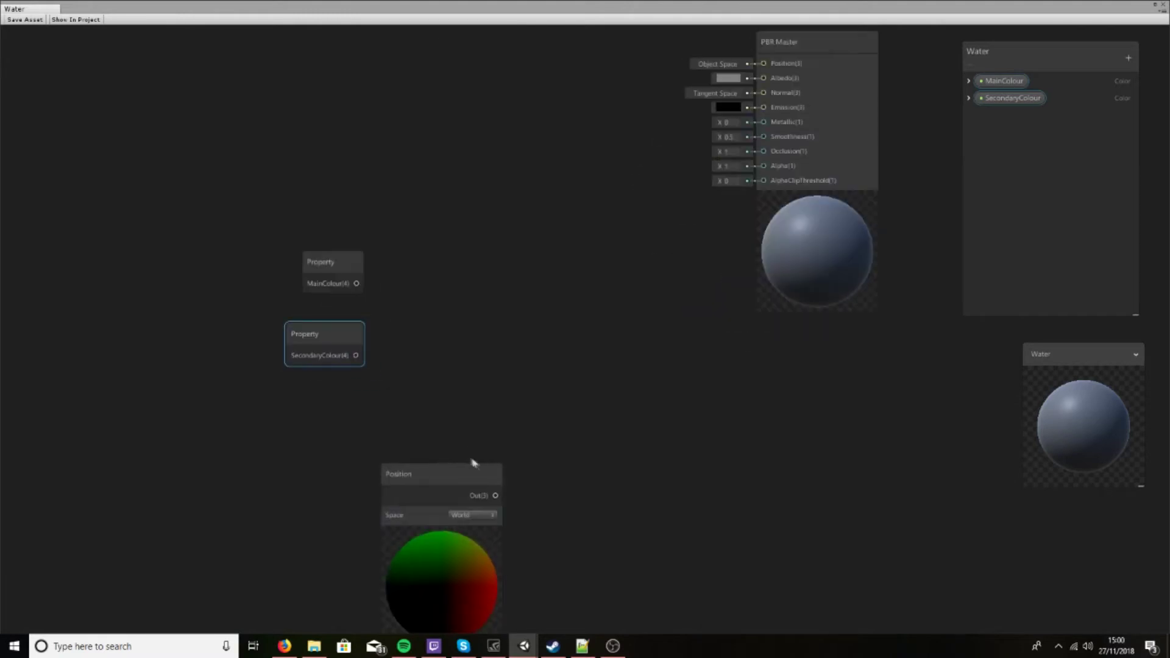
pyautogui.moveTo(515, 470); pyautogui.dragTo(525, 411, button='middle')
pyautogui.moveTo(462, 415); pyautogui.dragTo(372, 375)
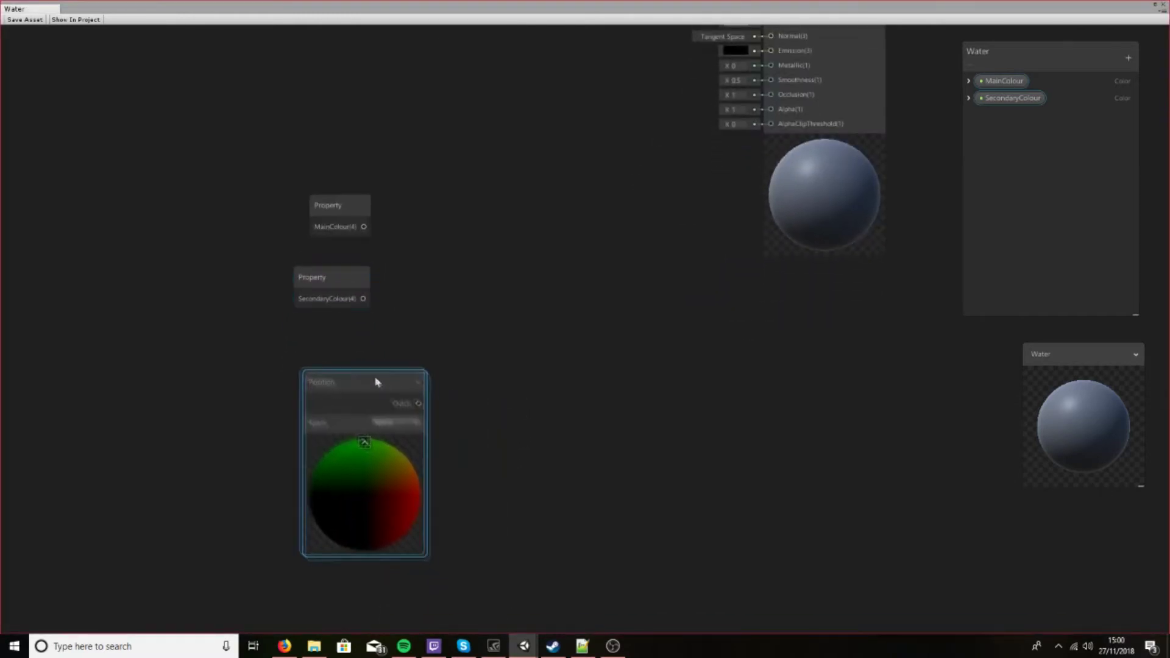
pyautogui.click(389, 420)
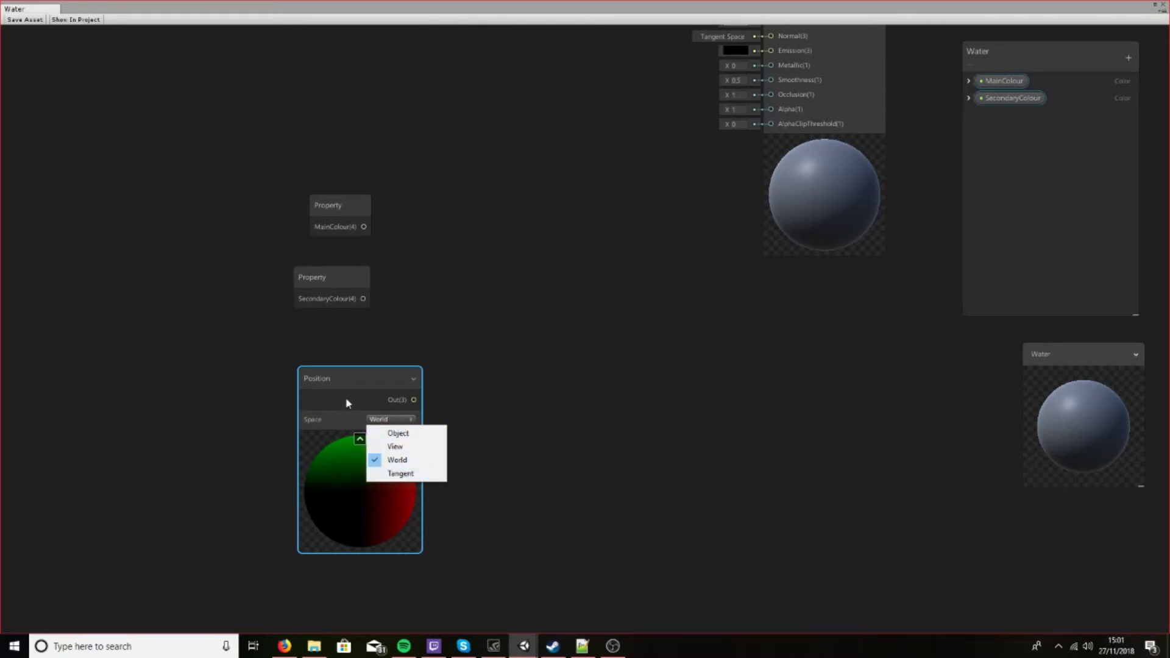
pyautogui.moveTo(349, 394); pyautogui.dragTo(314, 381)
pyautogui.click(308, 435)
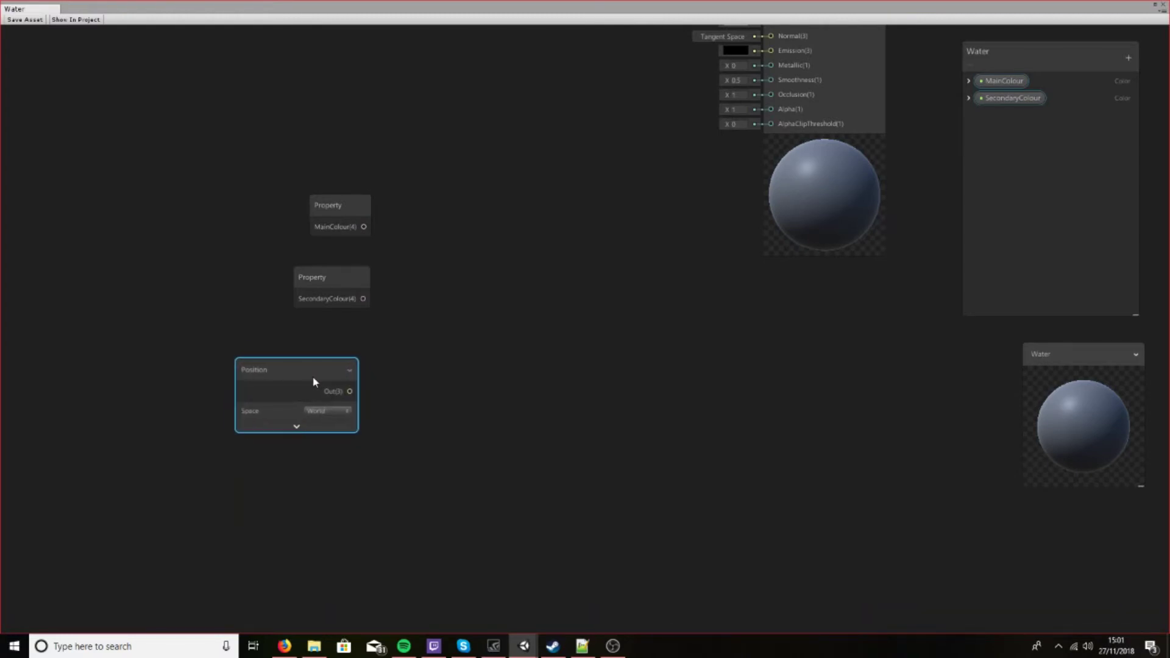
# Step: Add a Fresnel Effect node and wire Position's Out(3) into its Normal input
pyautogui.rightClick(406, 393)
pyautogui.click(434, 397)
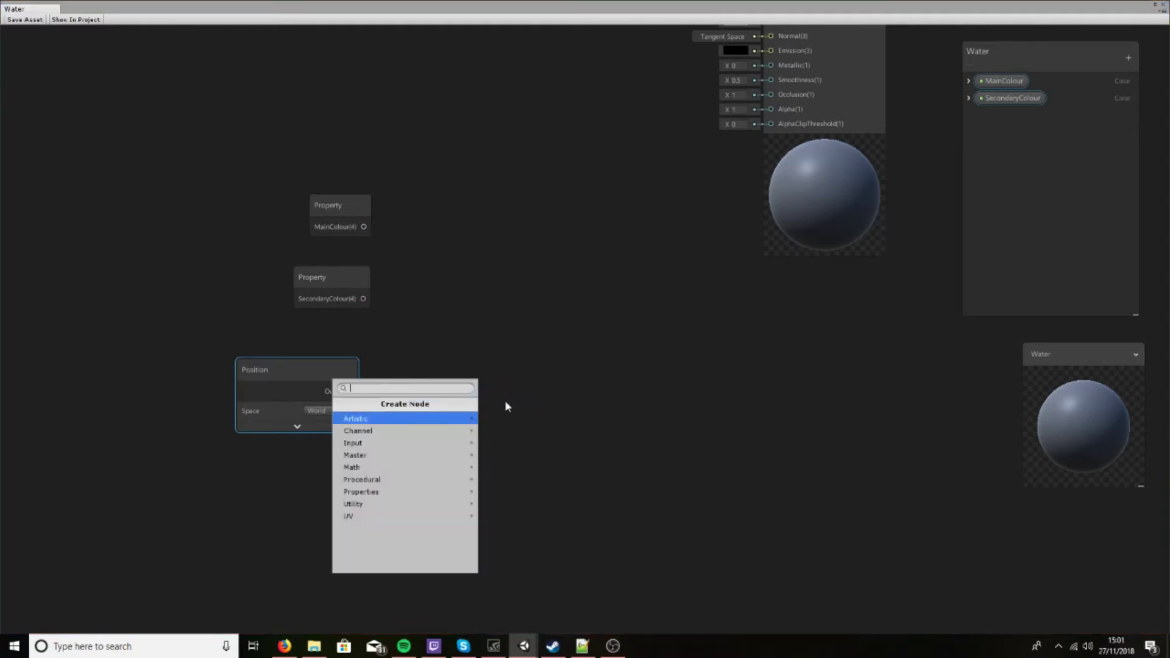
pyautogui.write('fres')
pyautogui.press('Return')
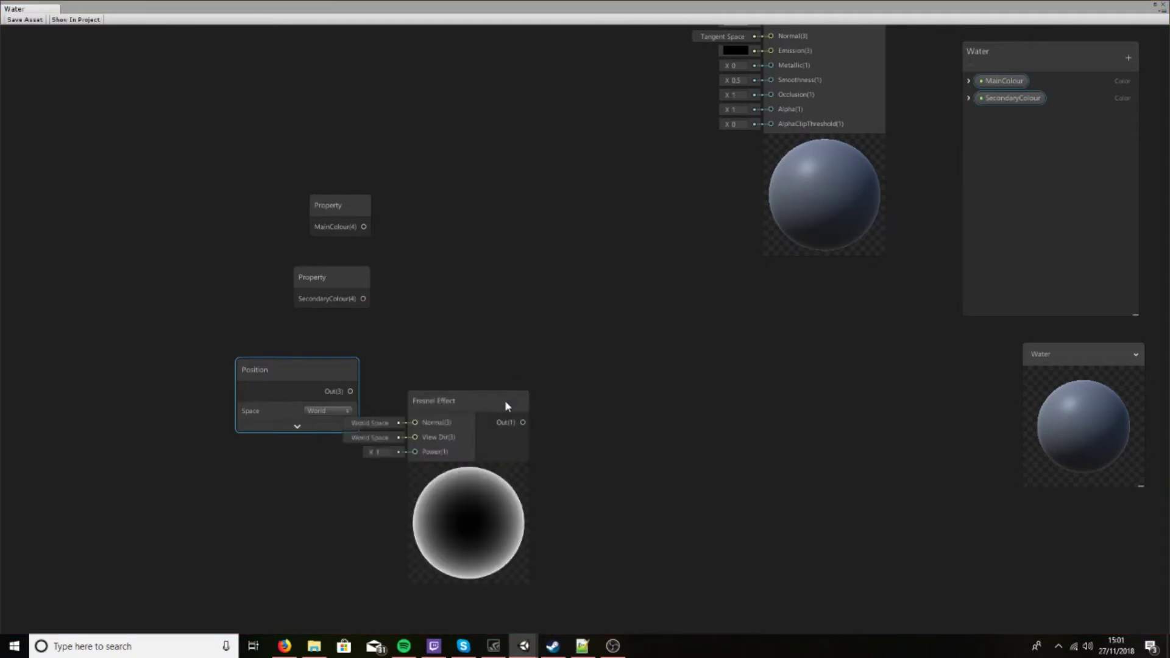
pyautogui.moveTo(497, 406); pyautogui.dragTo(556, 347)
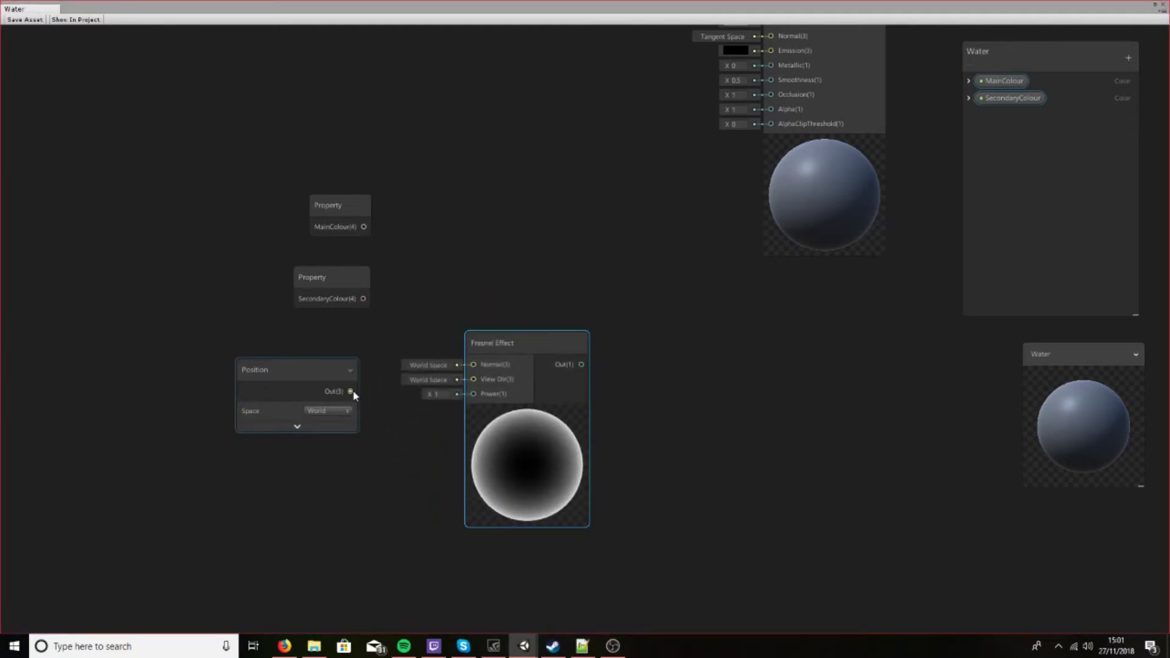
pyautogui.moveTo(352, 391)
pyautogui.mouseDown()
pyautogui.moveTo(474, 381)
pyautogui.moveTo(501, 316)
pyautogui.moveTo(492, 309)
pyautogui.mouseUp()
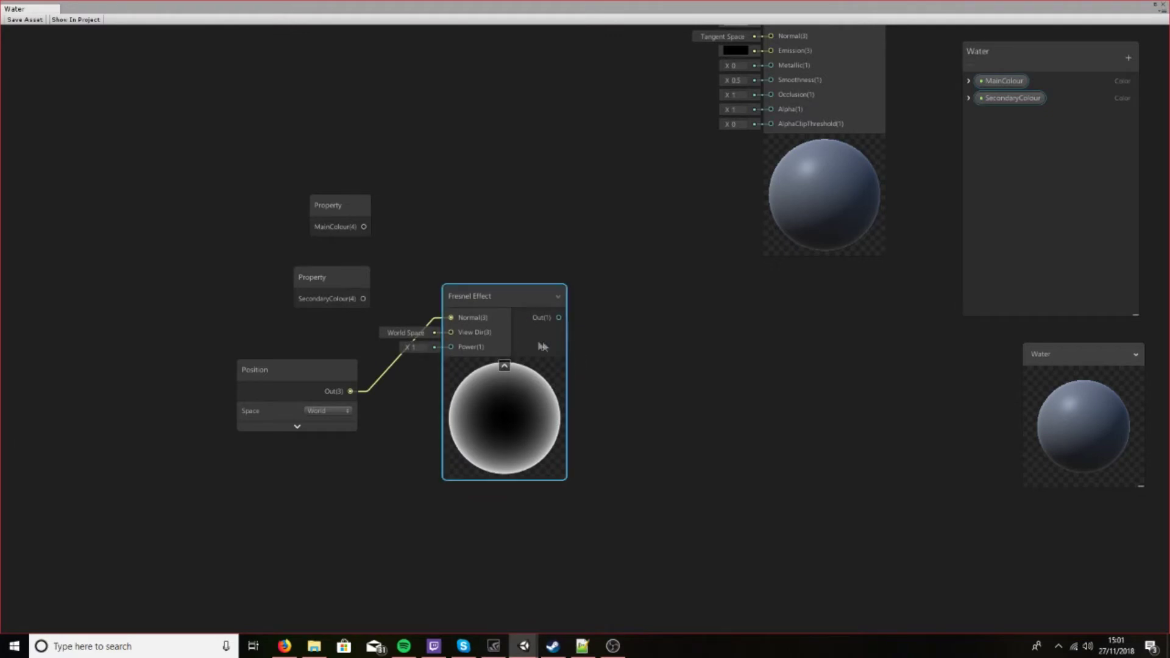
pyautogui.moveTo(492, 310); pyautogui.dragTo(465, 376)
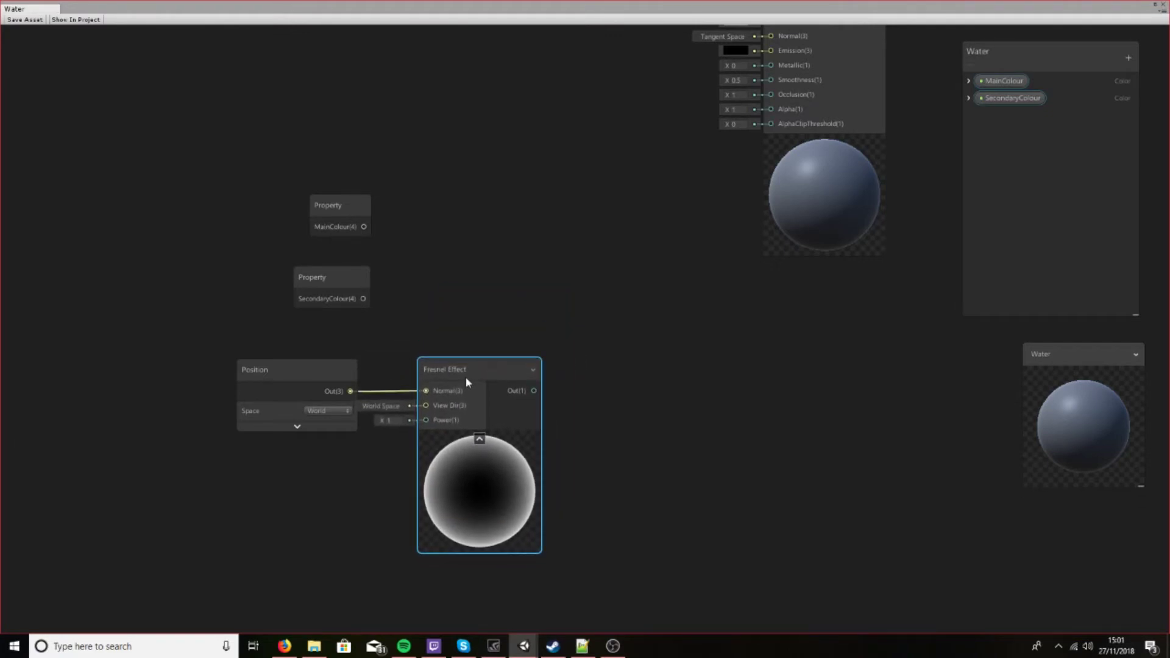
# Step: Add a Power node (B = 2) fed by the Fresnel Effect output into its A input
pyautogui.rightClick(559, 396)
pyautogui.click(621, 406)
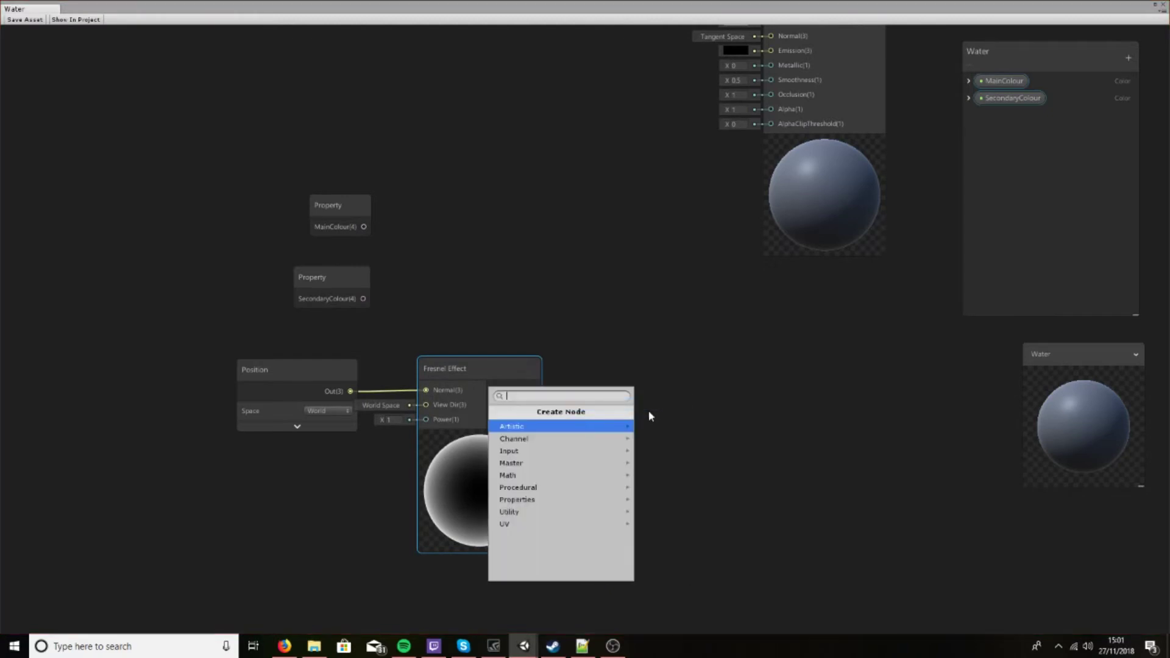
pyautogui.write('power')
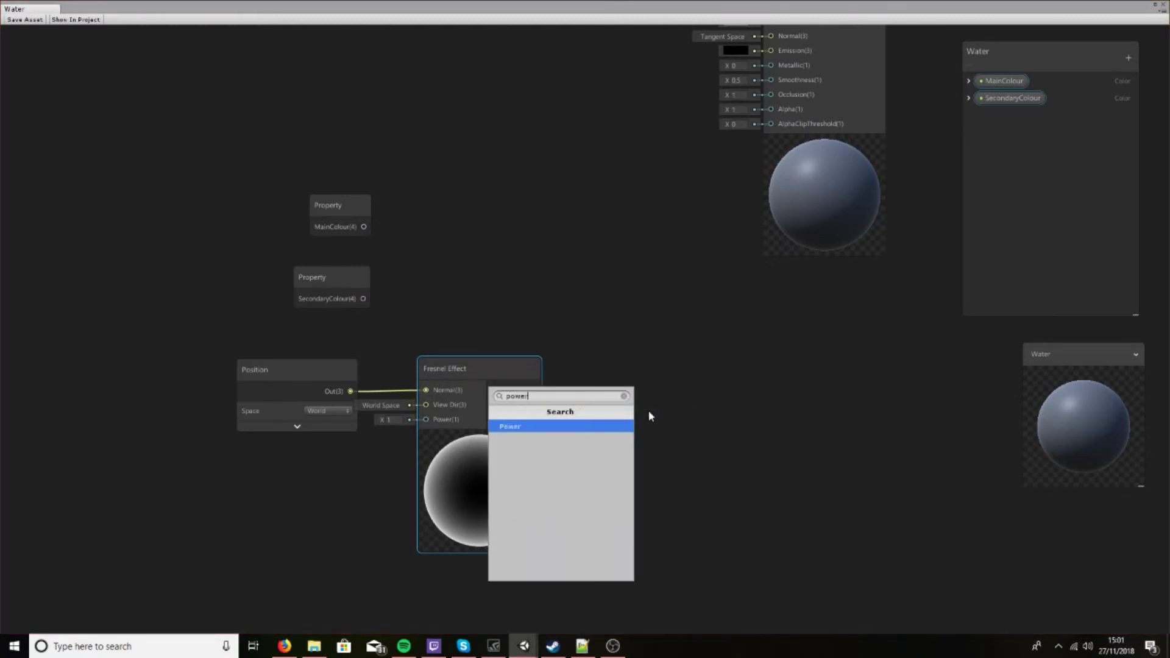
pyautogui.press('Return')
pyautogui.moveTo(627, 407); pyautogui.dragTo(708, 353)
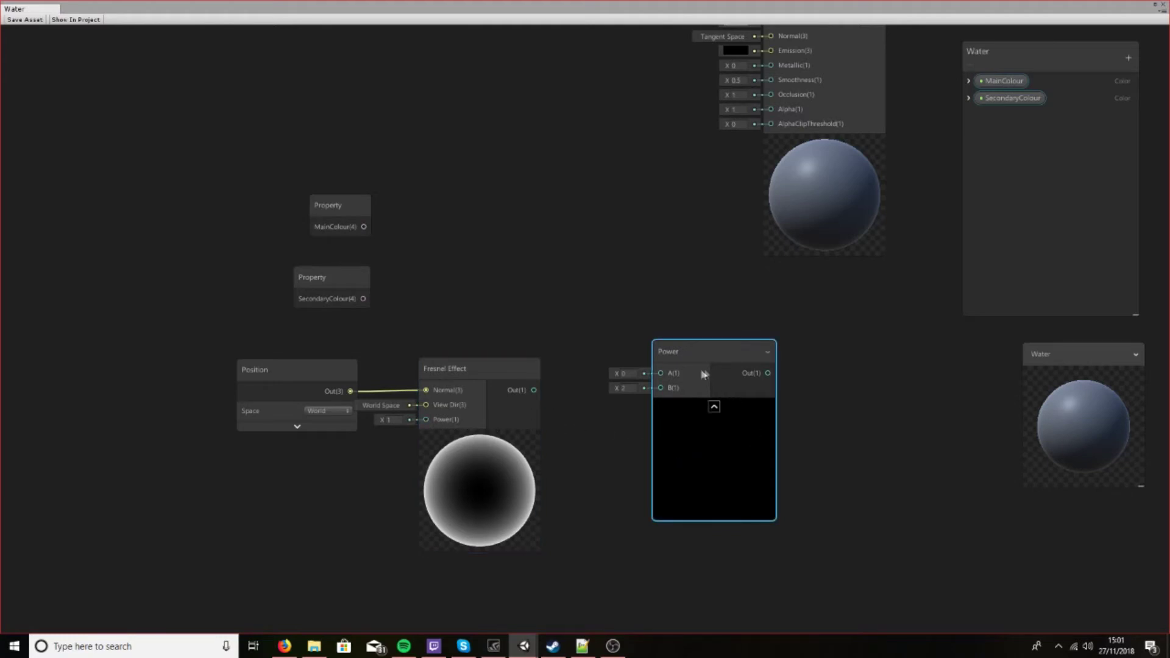
pyautogui.moveTo(710, 404); pyautogui.dragTo(730, 409)
pyautogui.moveTo(534, 390); pyautogui.dragTo(681, 378)
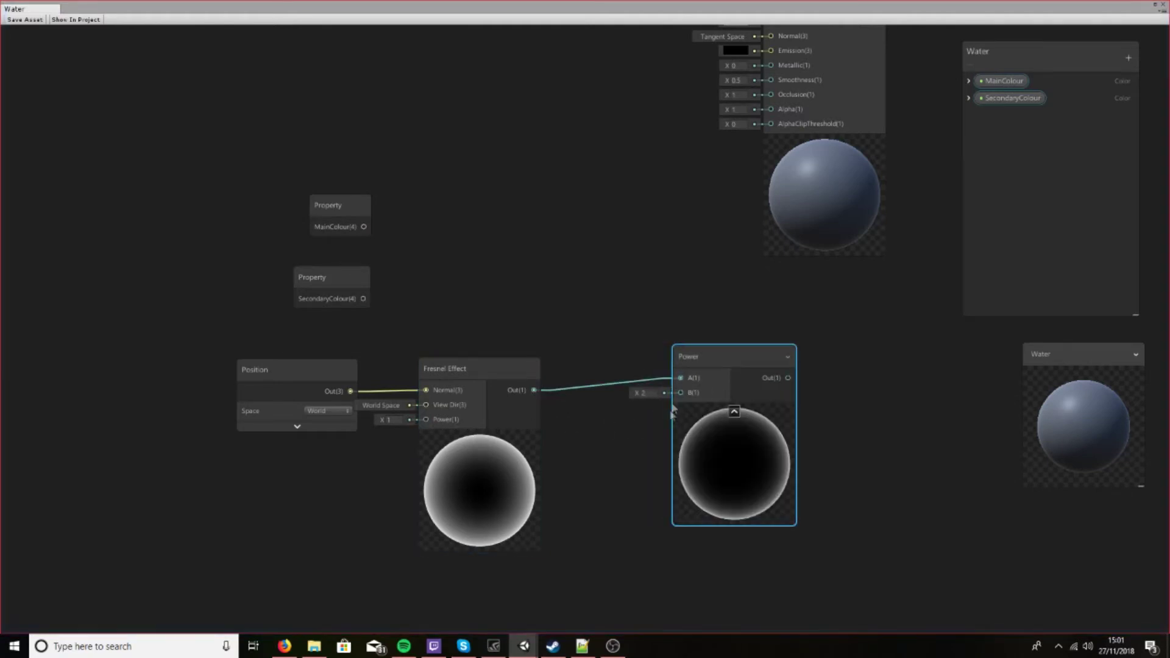
pyautogui.click(1128, 58)
# Step: Create a Vector1 property FresnelPower with default 2 and wire it into Power's B input
pyautogui.click(1105, 67)
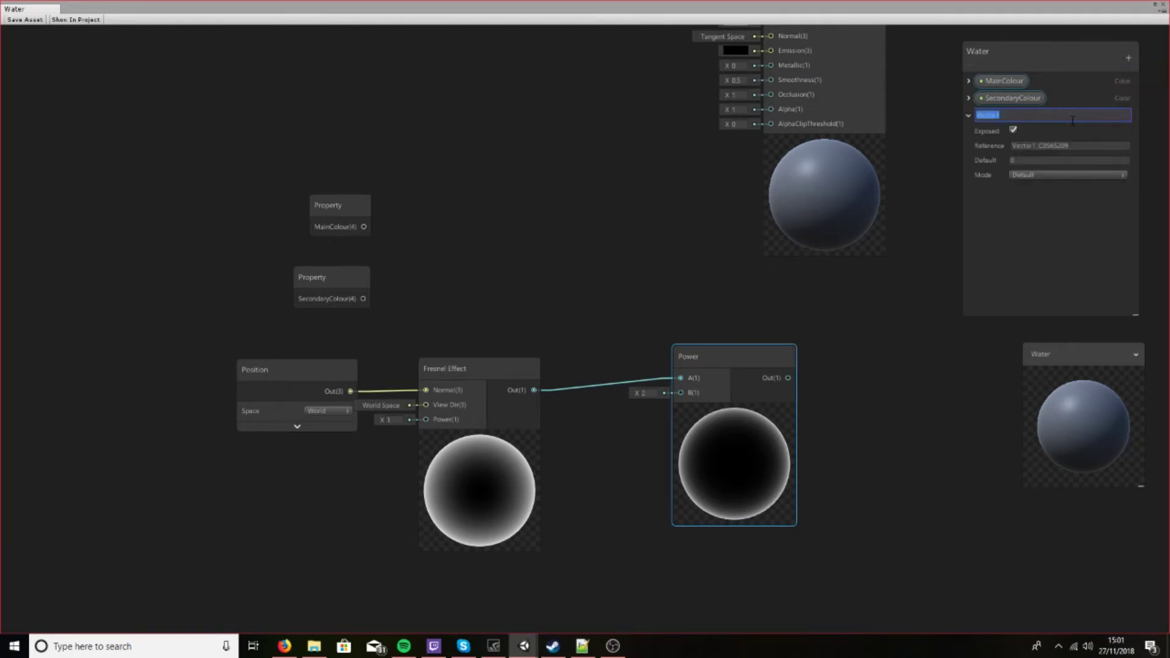
pyautogui.press('BackSpace')
pyautogui.press('Return')
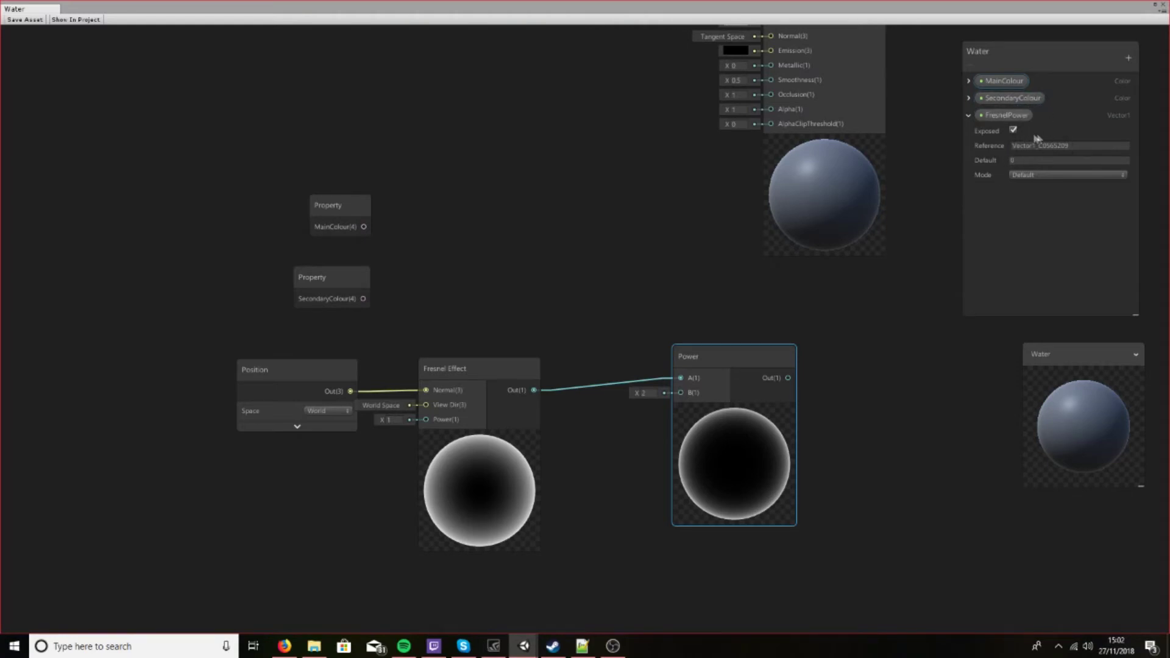
pyautogui.click(968, 98)
pyautogui.moveTo(728, 357); pyautogui.dragTo(745, 332)
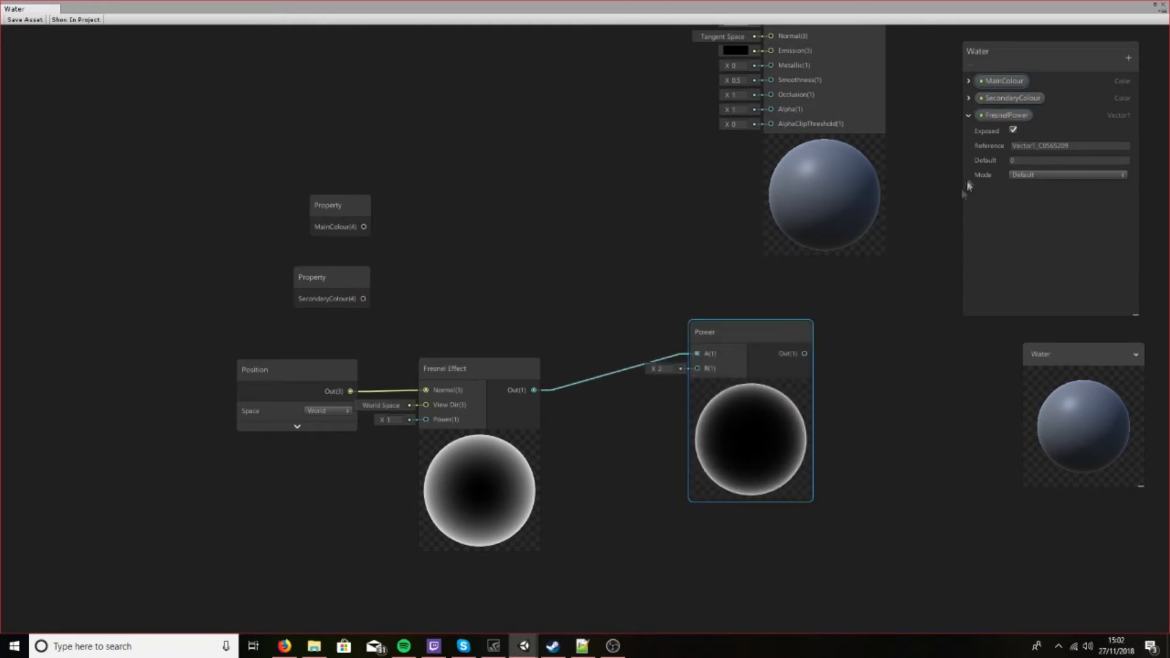
pyautogui.click(1013, 160)
pyautogui.moveTo(1005, 115); pyautogui.dragTo(602, 529)
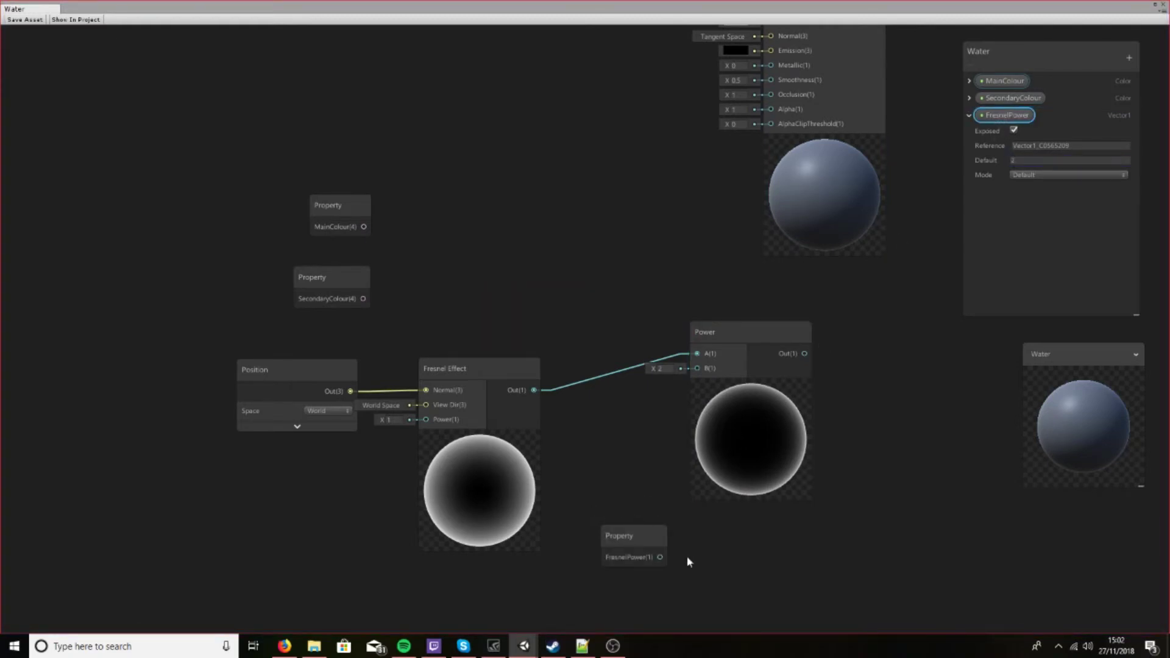
pyautogui.moveTo(660, 557); pyautogui.dragTo(697, 369)
pyautogui.click(619, 539)
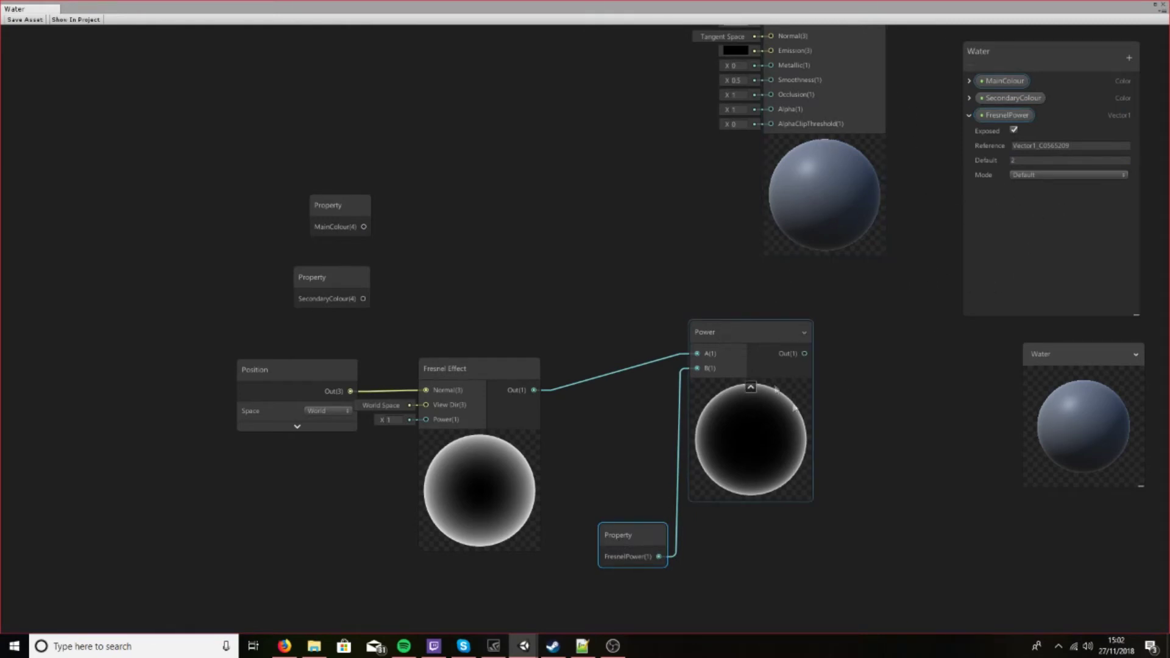
# Step: Shift the Position/Fresnel/Power/FresnelPower group left and move both colour nodes right
pyautogui.moveTo(775, 569); pyautogui.dragTo(256, 391)
pyautogui.moveTo(326, 402); pyautogui.dragTo(109, 434)
pyautogui.scroll(-2, 719, 367)
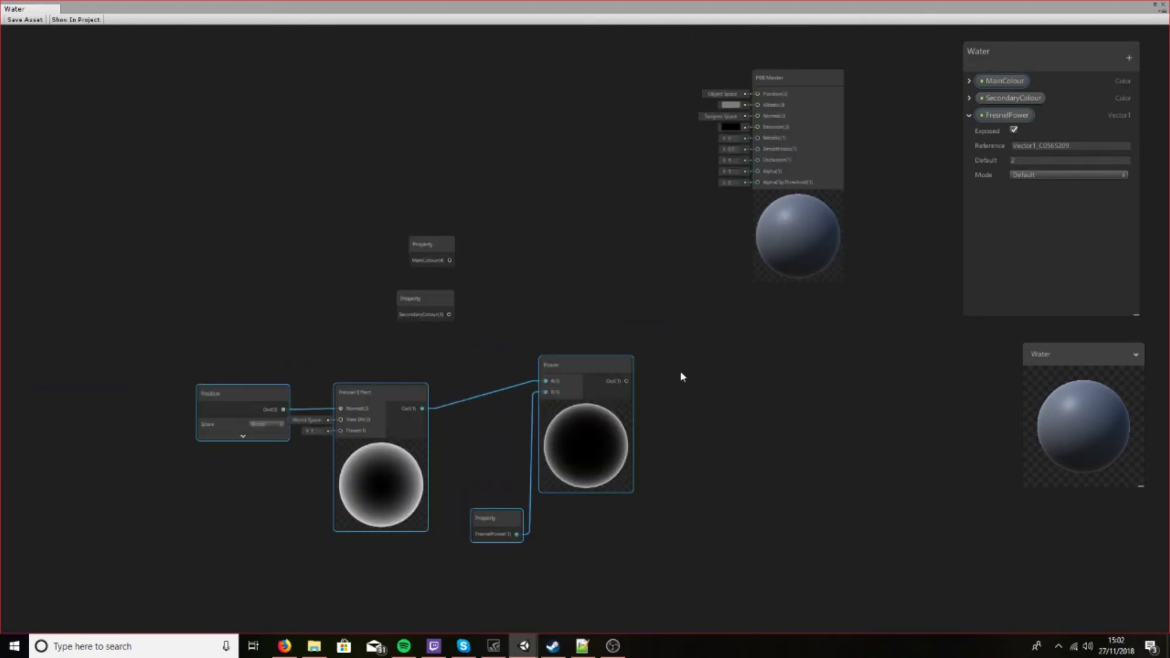
pyautogui.moveTo(432, 309); pyautogui.dragTo(553, 309)
pyautogui.moveTo(444, 250); pyautogui.dragTo(558, 252)
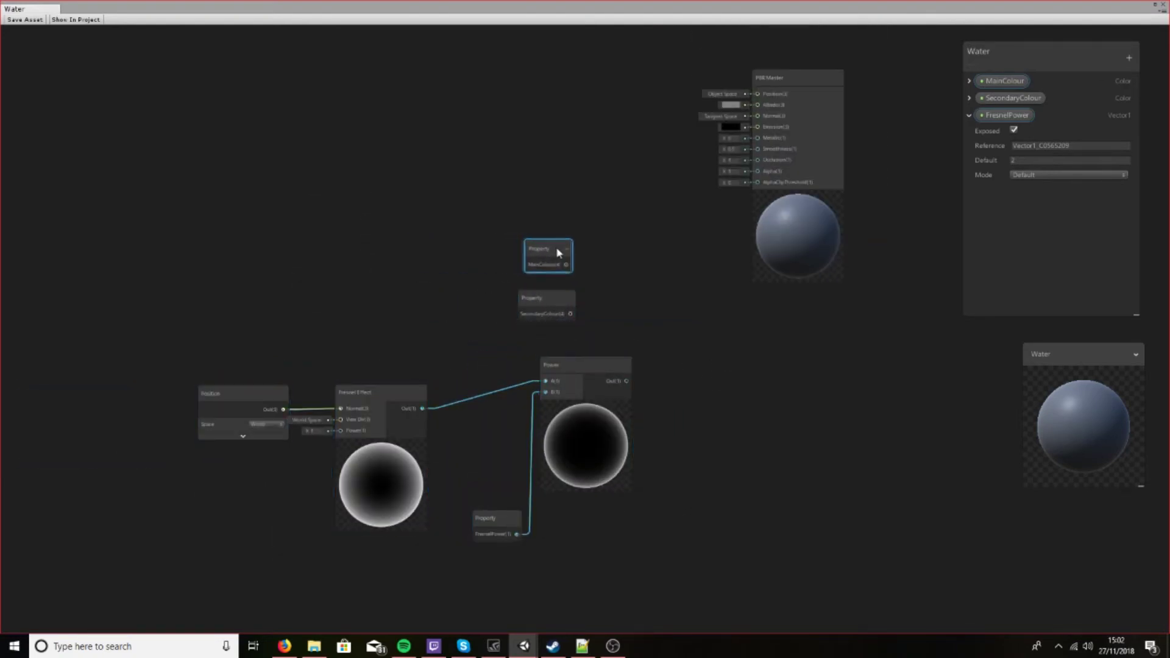
pyautogui.rightClick(620, 290)
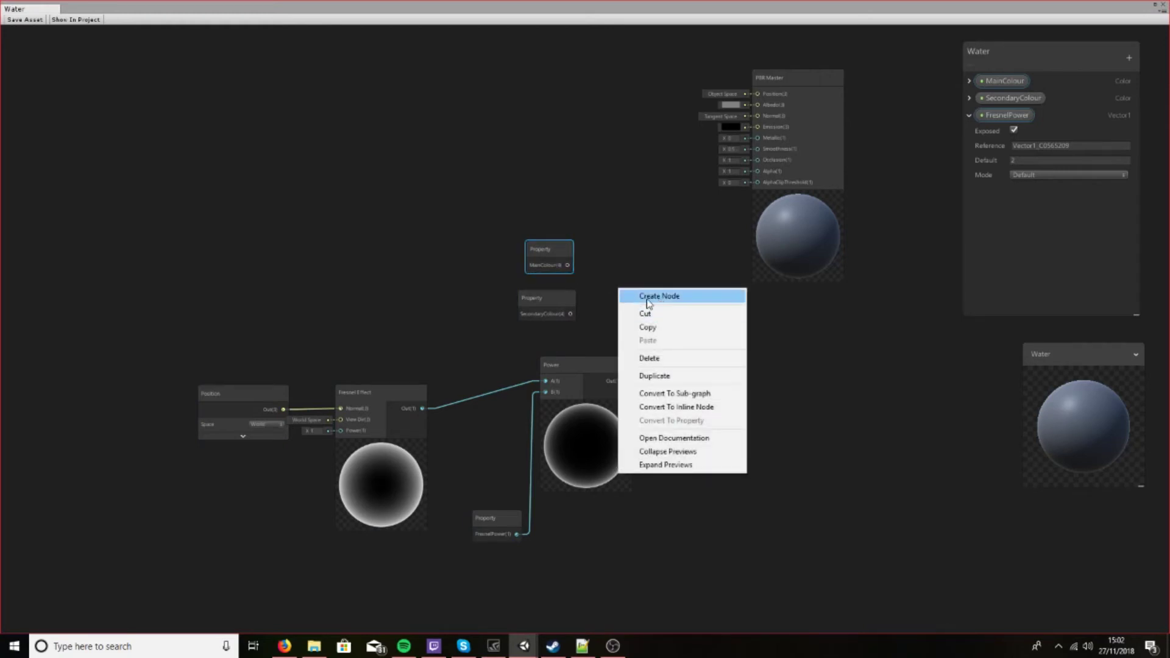
# Step: Add a Lerp node blending MainColour and SecondaryColour, with the Power result as T
pyautogui.click(658, 299)
pyautogui.write('lerp')
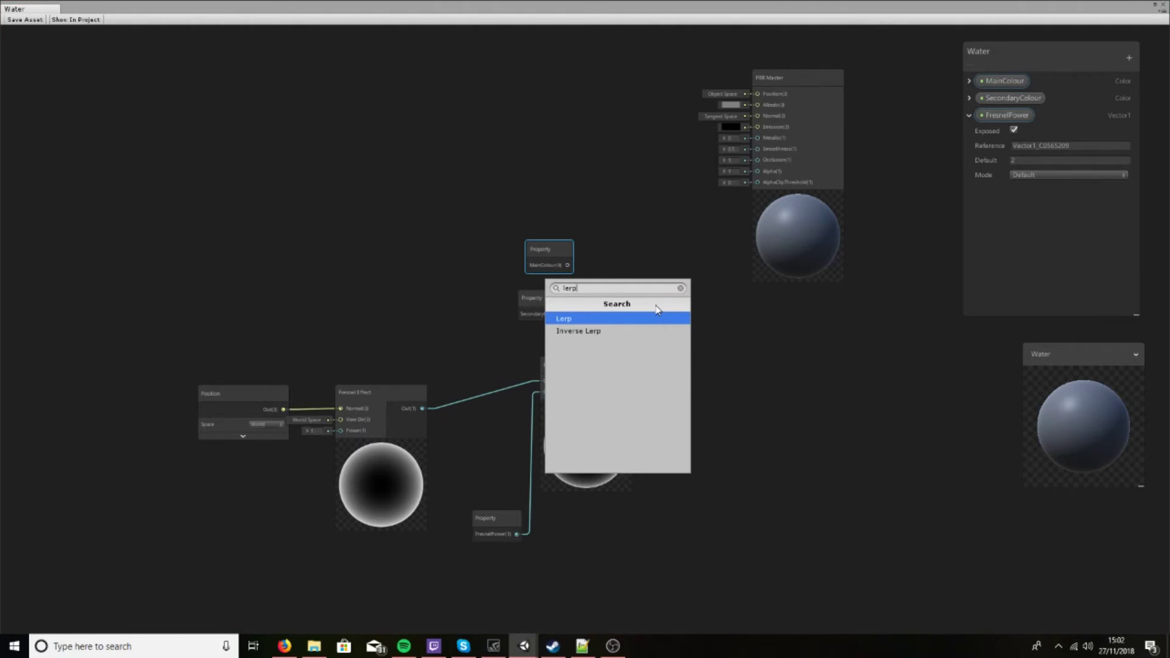
pyautogui.press('Return')
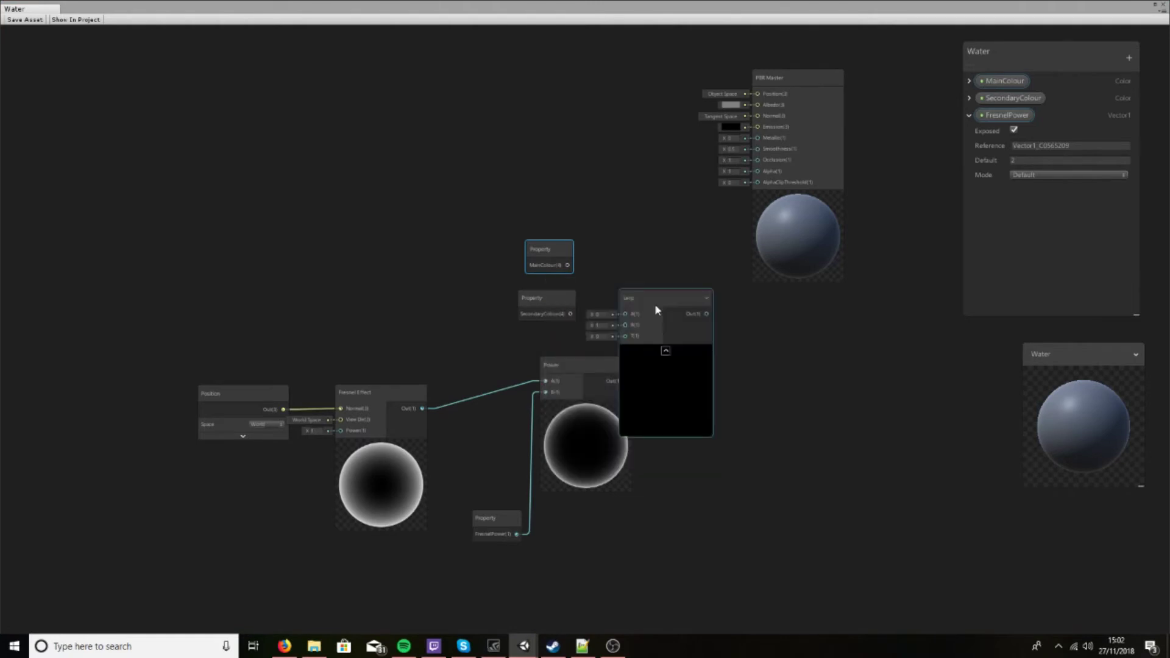
pyautogui.moveTo(657, 309); pyautogui.dragTo(664, 247)
pyautogui.moveTo(567, 265); pyautogui.dragTo(624, 257)
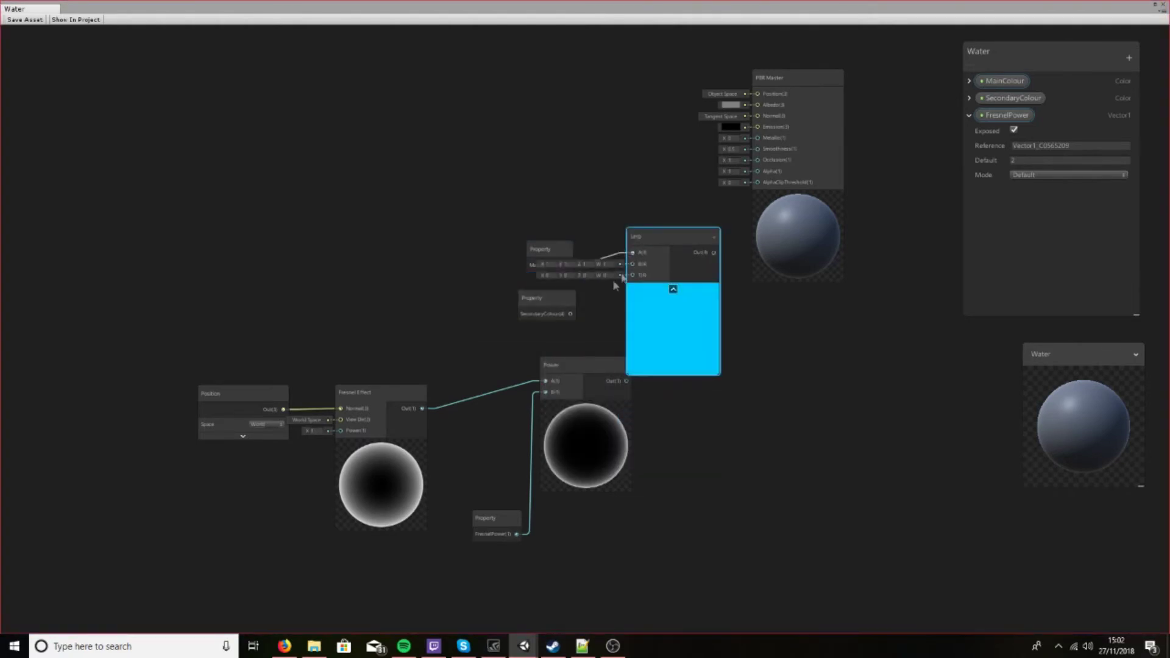
pyautogui.moveTo(572, 313); pyautogui.dragTo(632, 266)
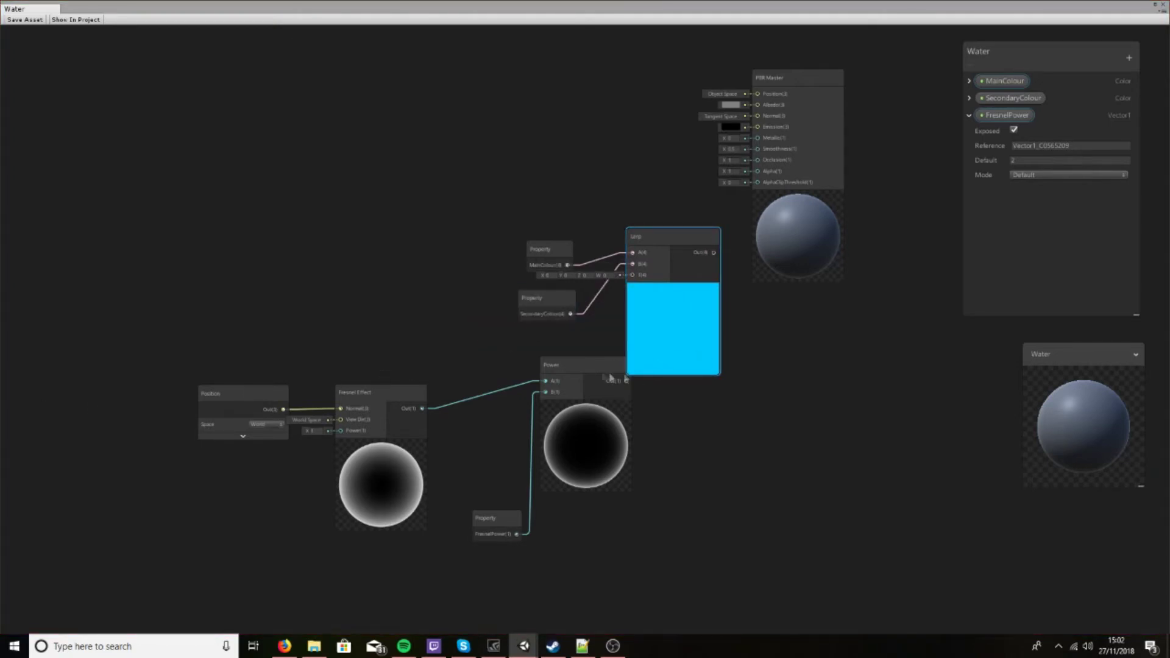
pyautogui.moveTo(626, 380); pyautogui.dragTo(632, 275)
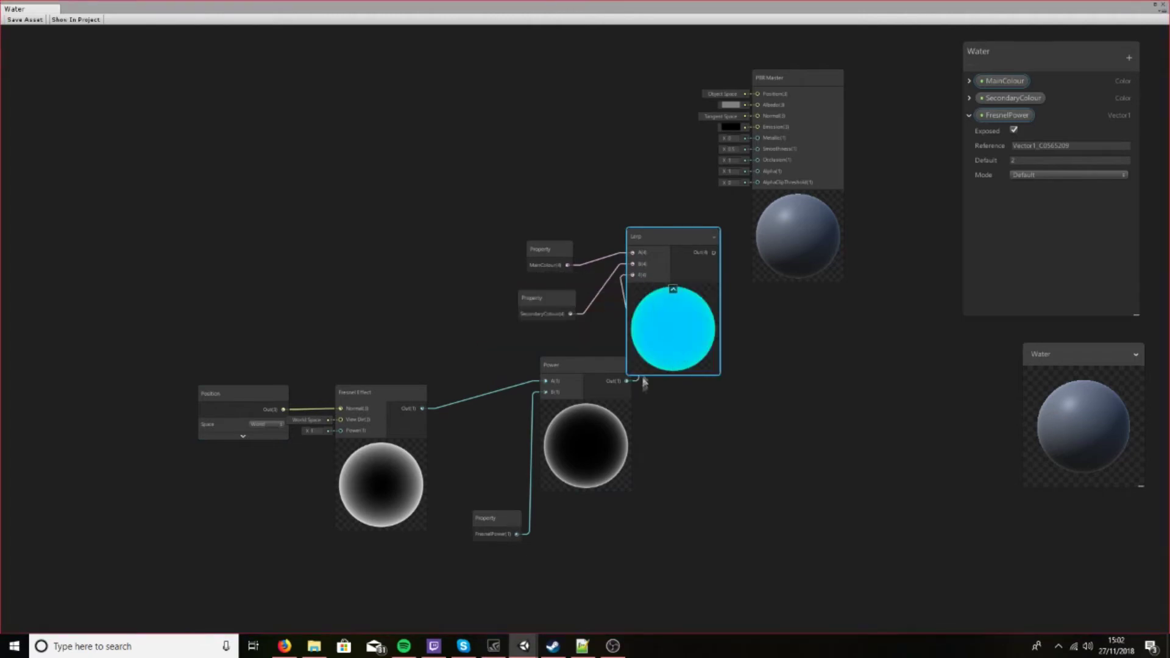
pyautogui.moveTo(579, 366); pyautogui.dragTo(573, 365)
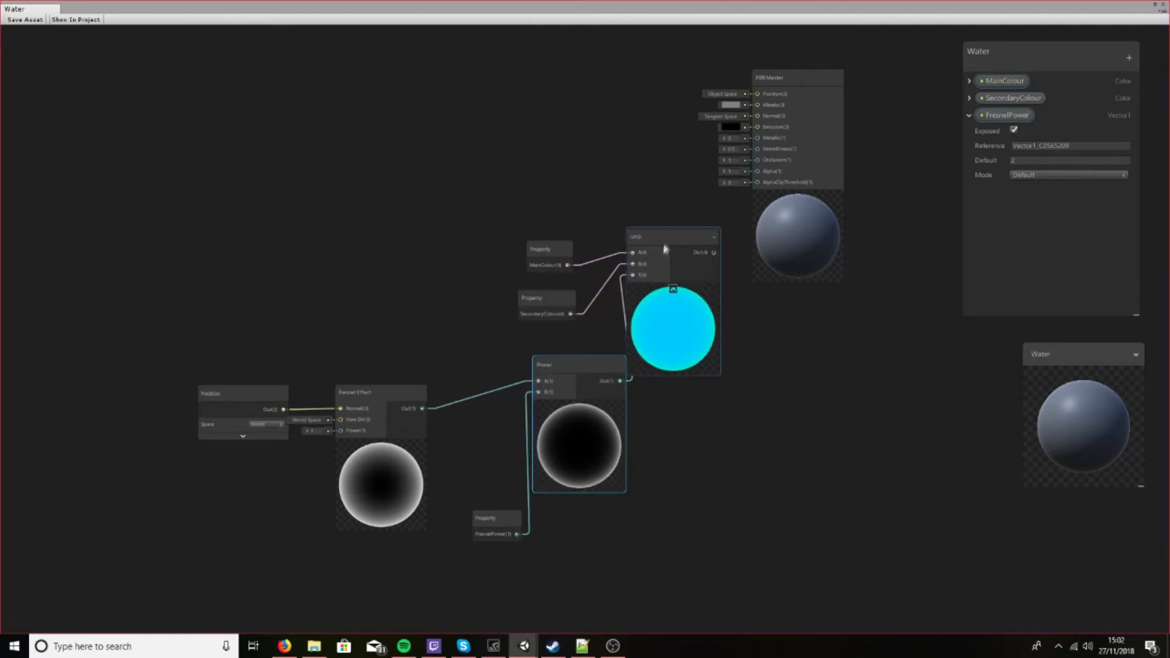
# Step: Swap the Lerp inputs so SecondaryColour feeds A, route it to Albedo, and save
pyautogui.moveTo(667, 237); pyautogui.dragTo(691, 238)
pyautogui.moveTo(570, 314); pyautogui.dragTo(657, 253)
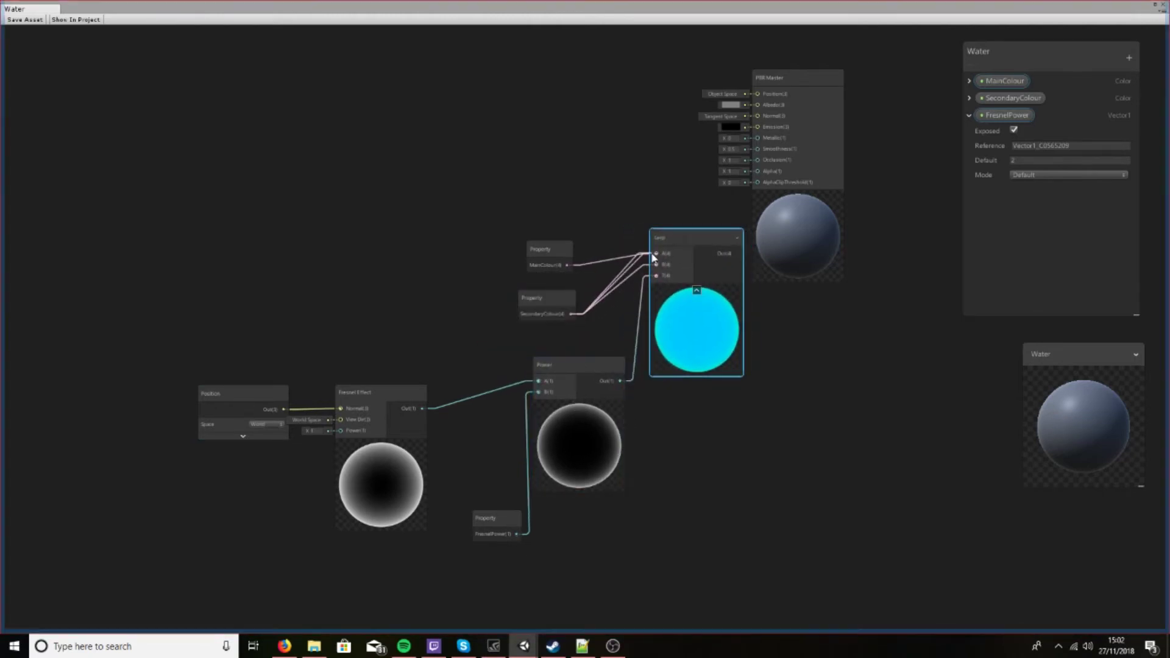
pyautogui.moveTo(567, 265); pyautogui.dragTo(656, 265)
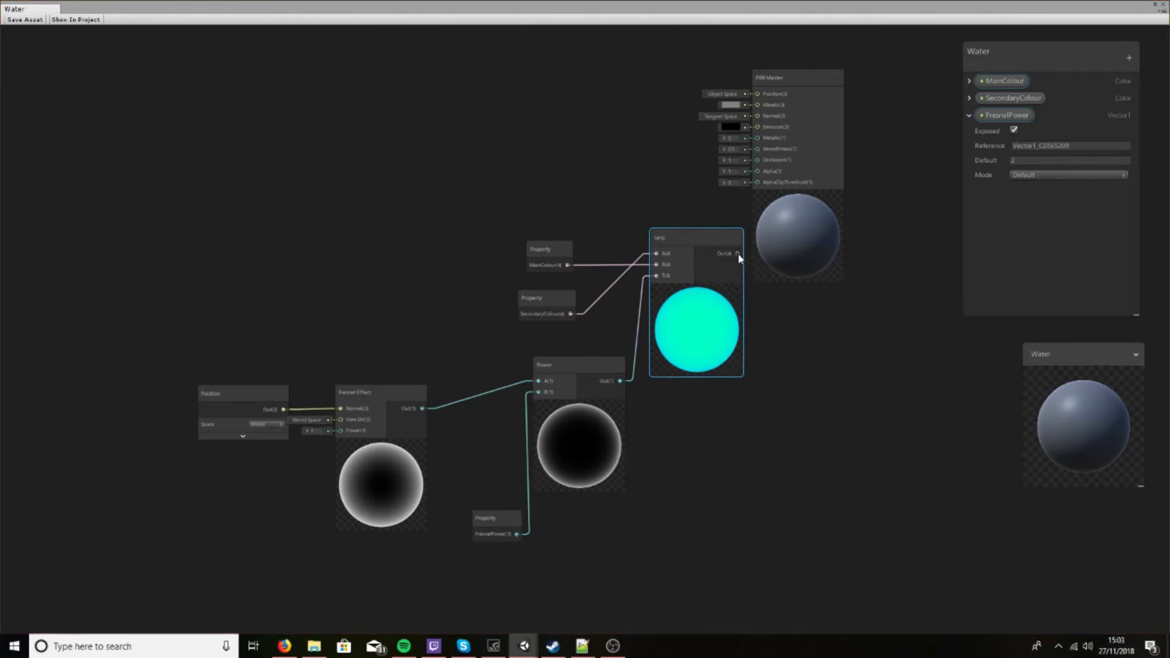
pyautogui.moveTo(737, 253); pyautogui.dragTo(801, 96)
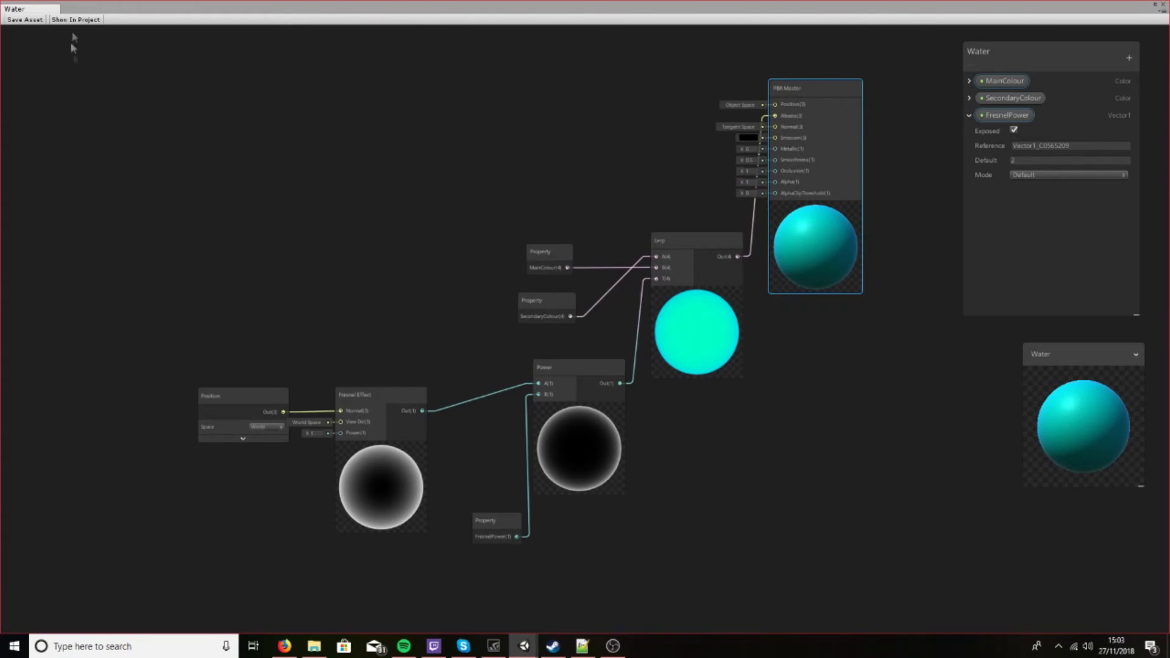
pyautogui.click(23, 20)
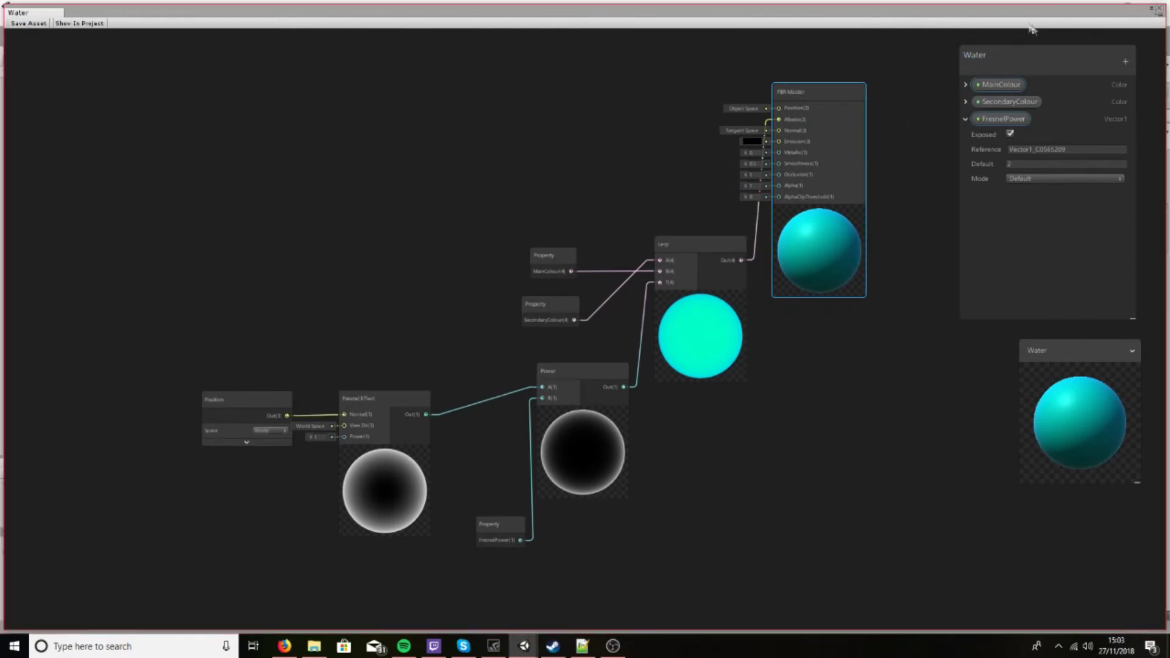
pyautogui.moveTo(1156, 11); pyautogui.dragTo(56, 106)
# Step: Set the Water material's FresnelPower to 0.46 and orbit to look across the water plane
pyautogui.click(696, 310)
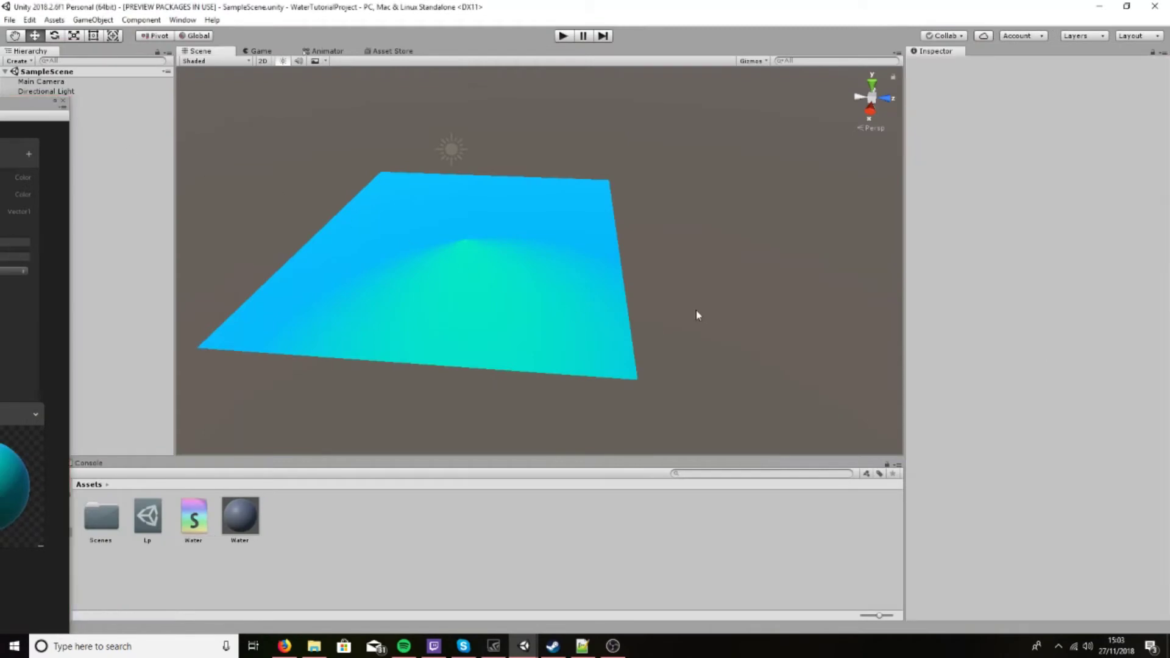
pyautogui.moveTo(603, 310); pyautogui.dragTo(377, 463, button='right')
pyautogui.press('w')
pyautogui.click(238, 535)
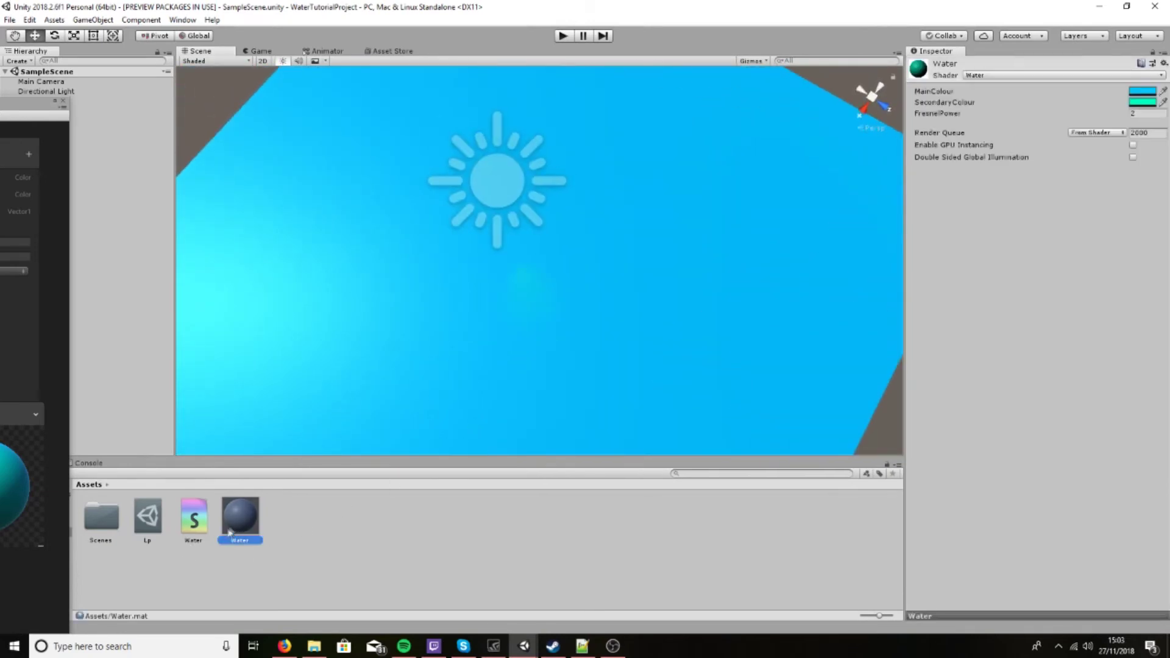
pyautogui.moveTo(1115, 118); pyautogui.dragTo(1083, 119)
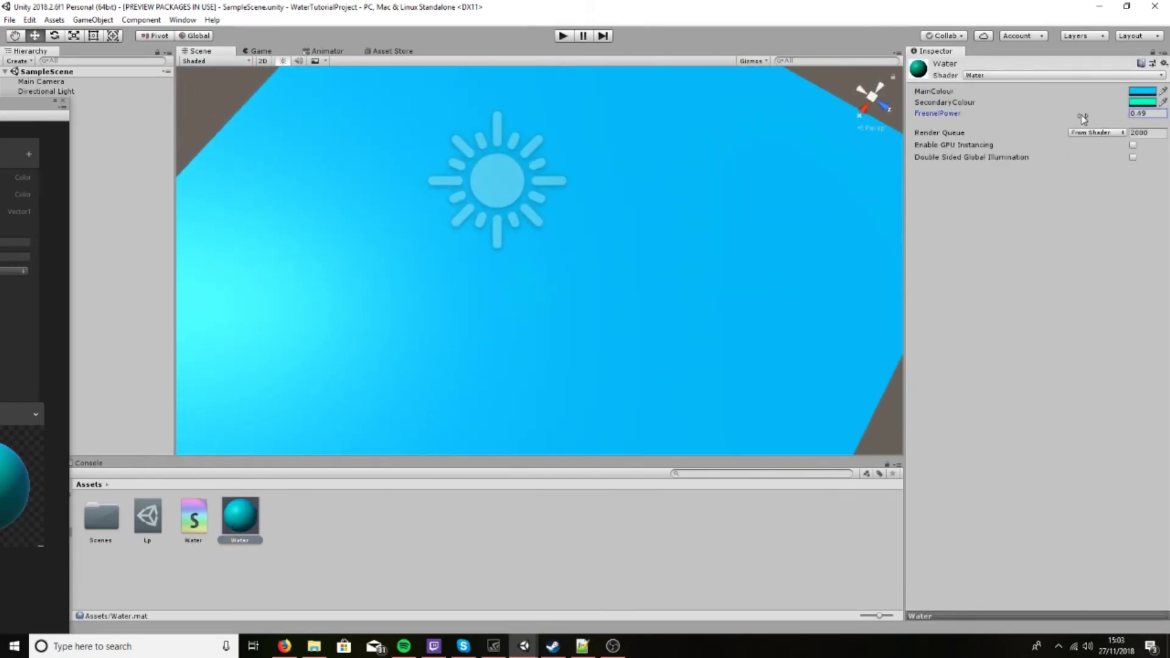
pyautogui.moveTo(591, 315); pyautogui.dragTo(590, 142, button='right')
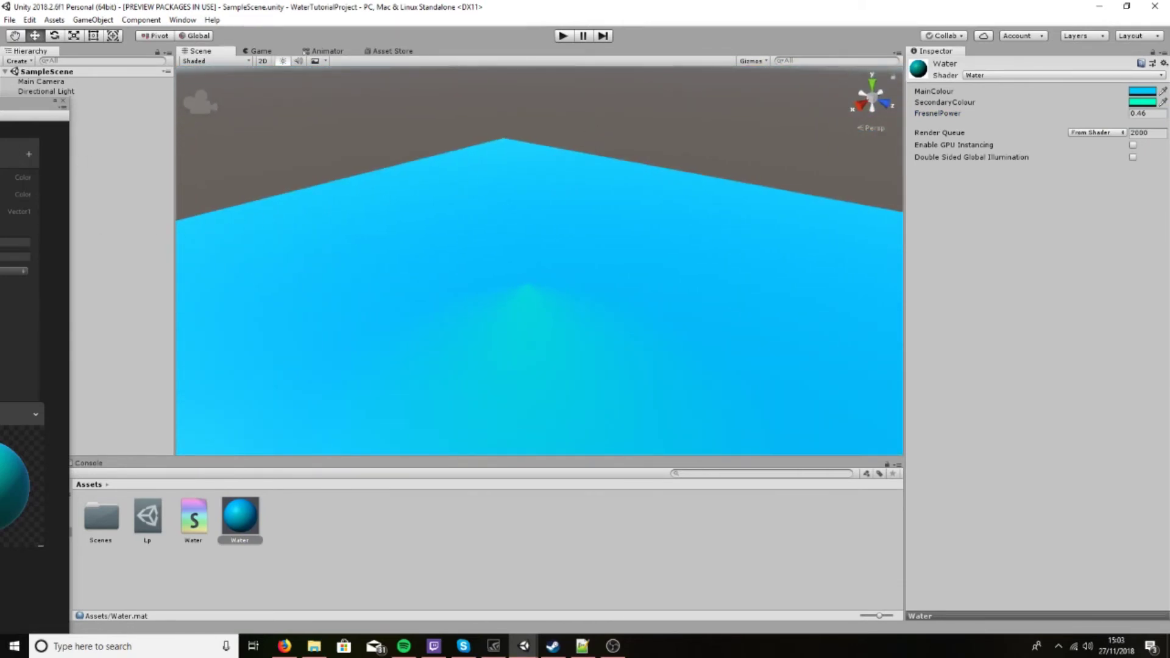
pyautogui.moveTo(33, 116); pyautogui.dragTo(1132, 25)
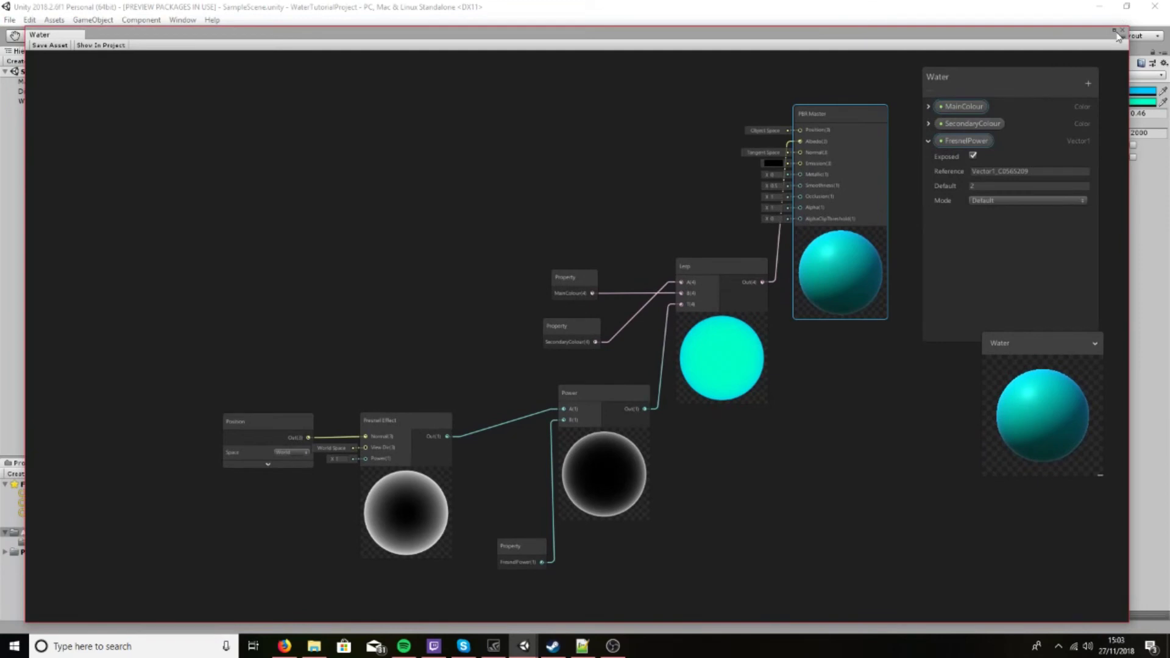
# Step: Import the water normal-map image from File Explorer into the project's Assets folder
pyautogui.click(1115, 30)
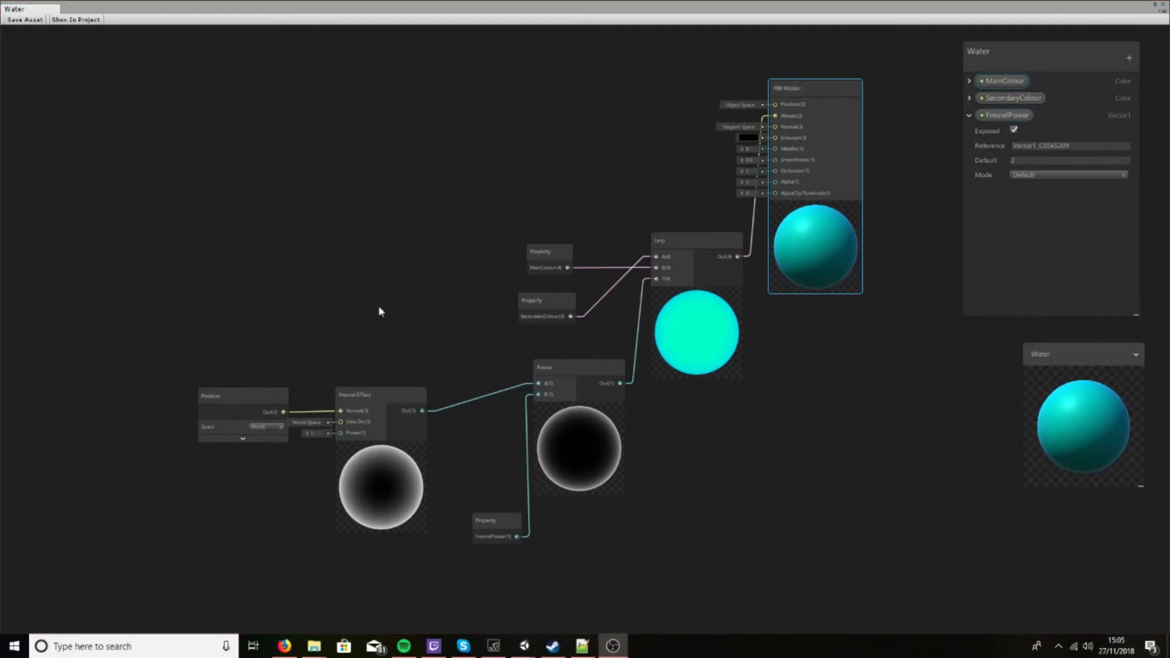
pyautogui.click(1133, 6)
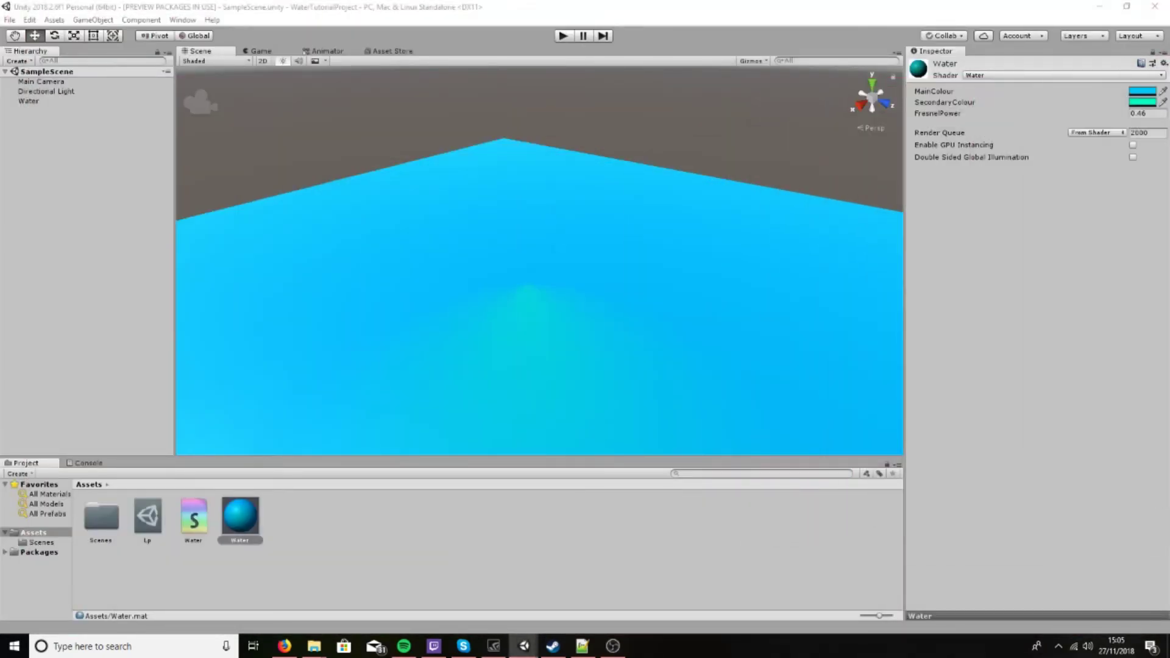
pyautogui.click(359, 539)
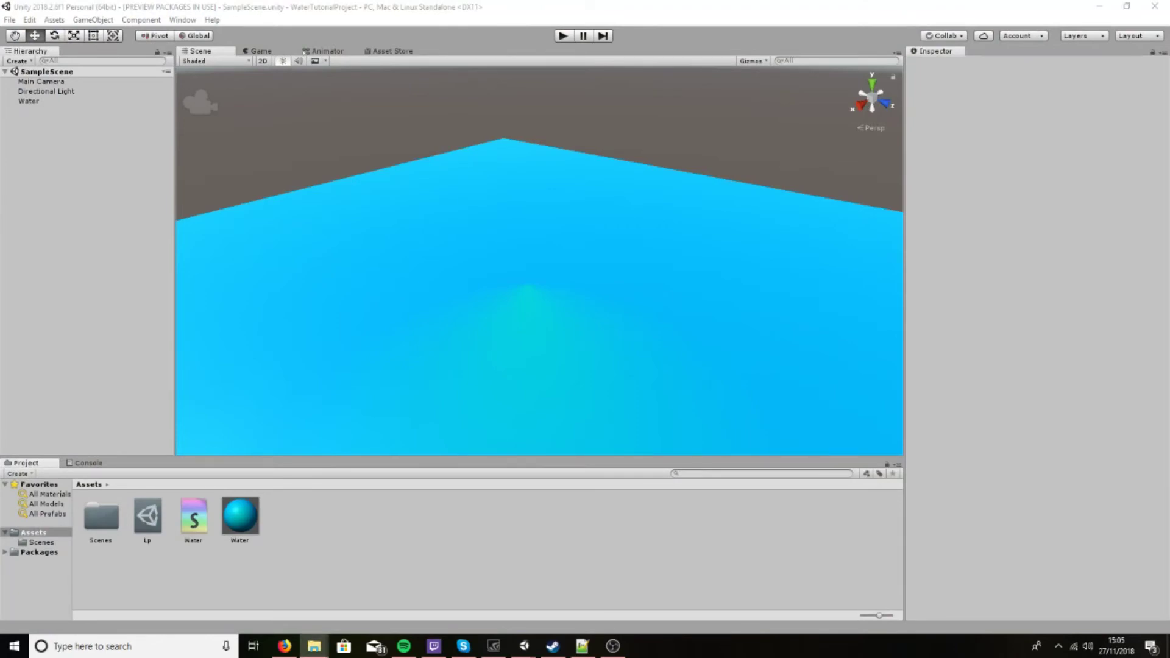
pyautogui.moveTo(379, 406); pyautogui.dragTo(283, 515)
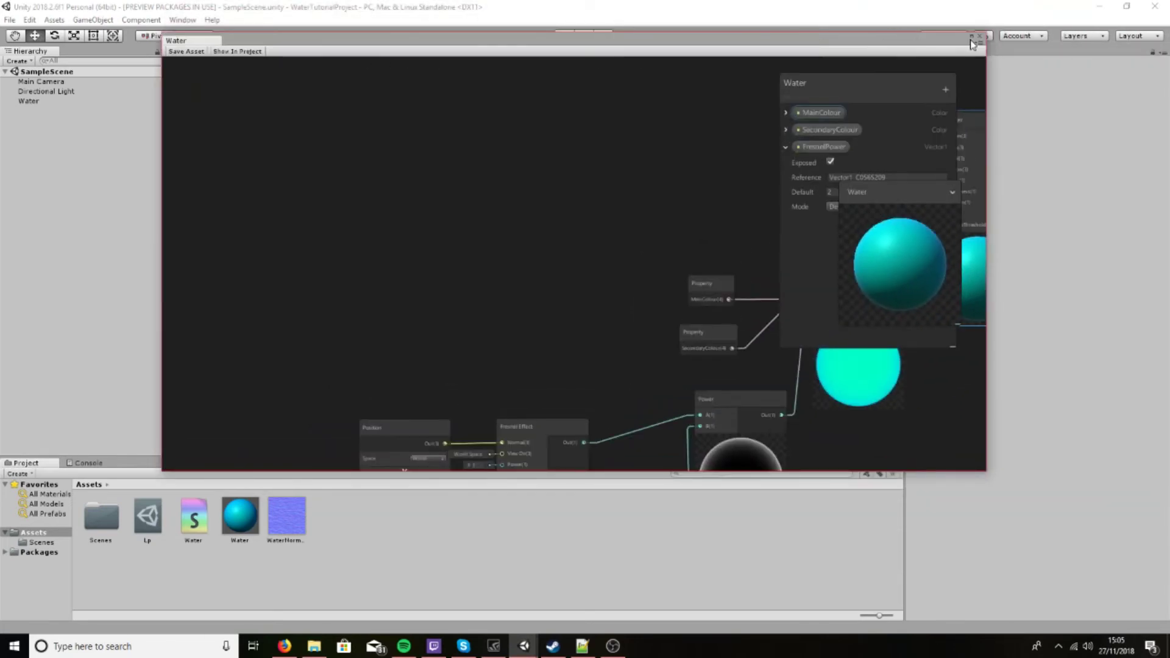
pyautogui.click(971, 38)
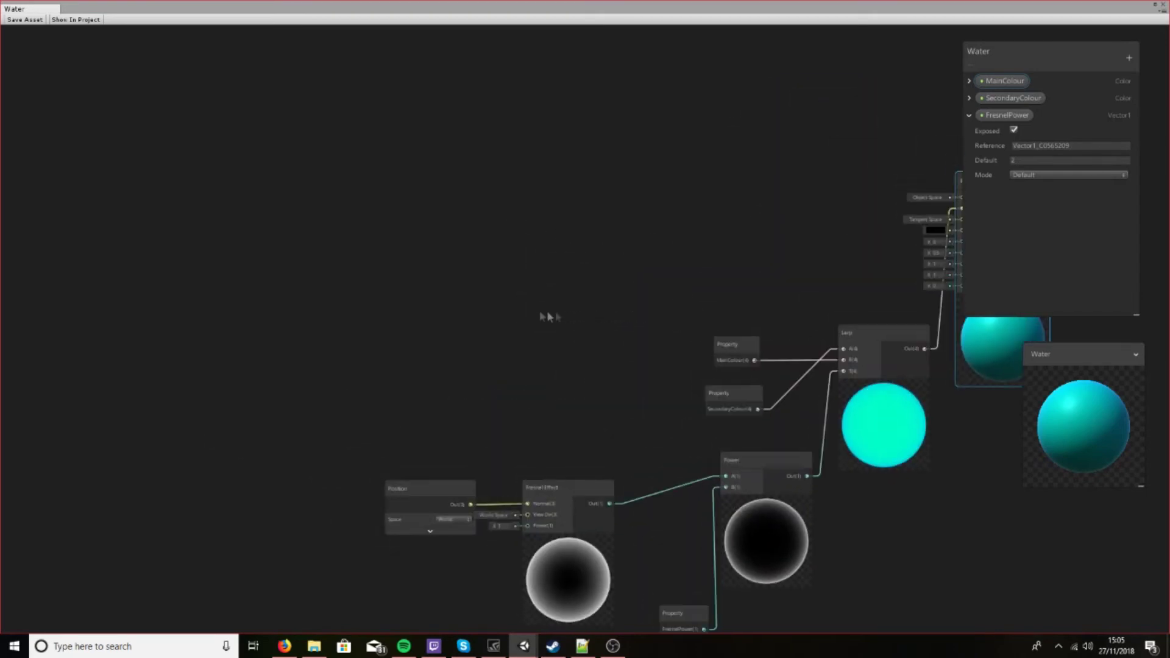
# Step: Add a Texture2D property NormalMap defaulting to the water normal map and place its node
pyautogui.scroll(-2, 548, 310)
pyautogui.click(970, 116)
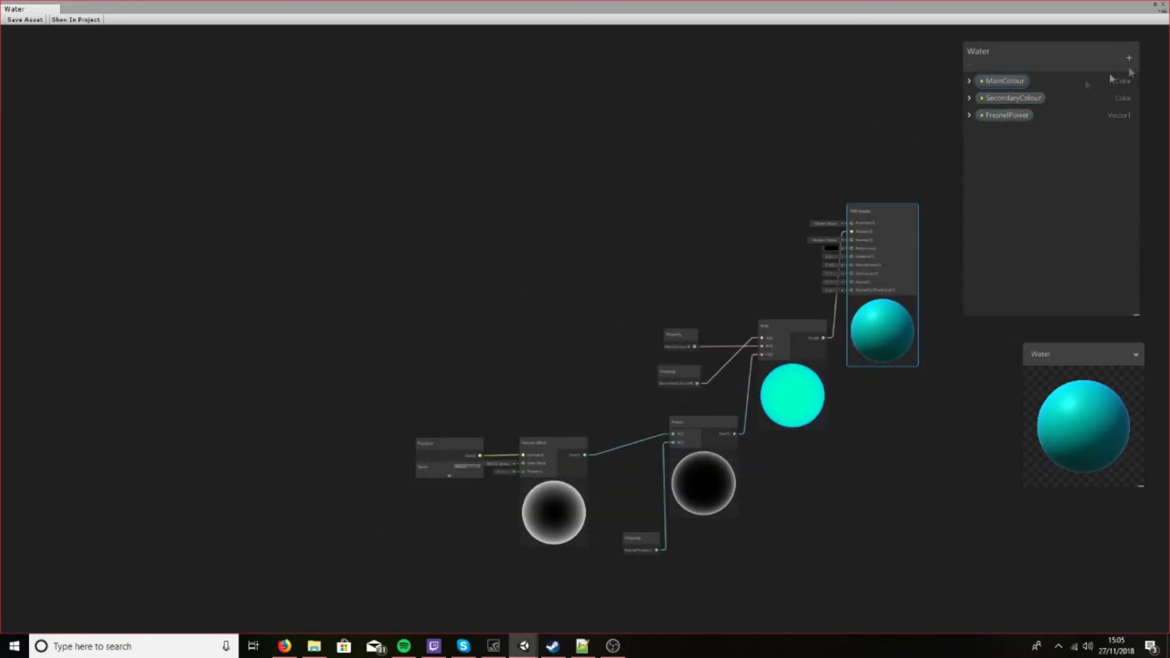
pyautogui.click(1127, 57)
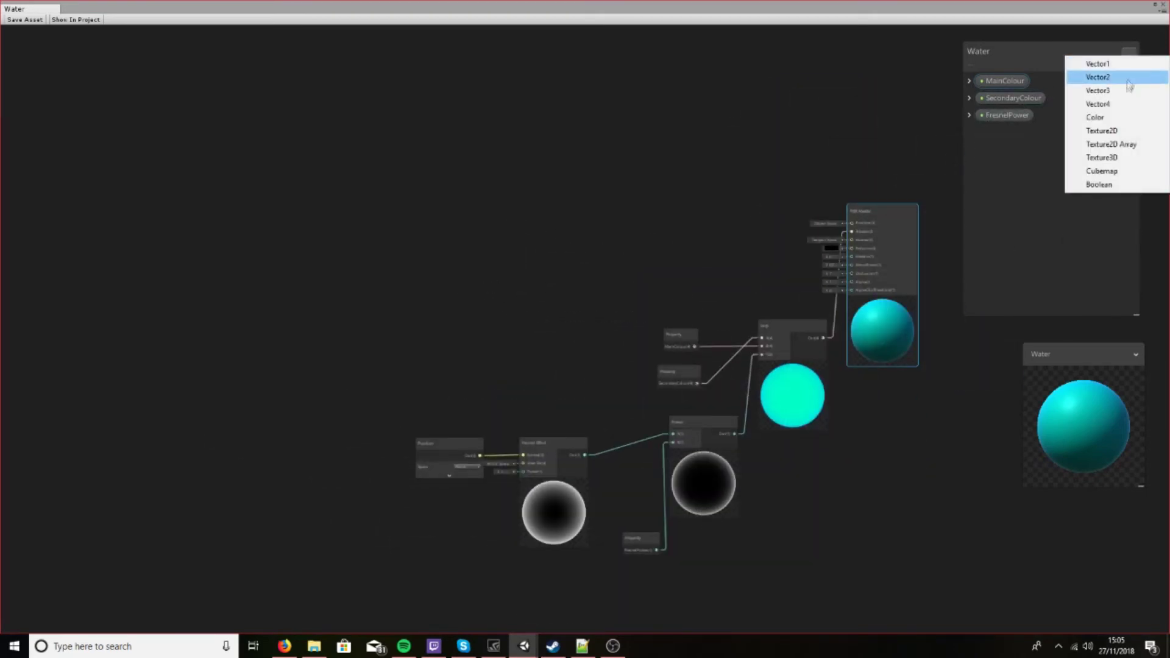
pyautogui.click(1116, 131)
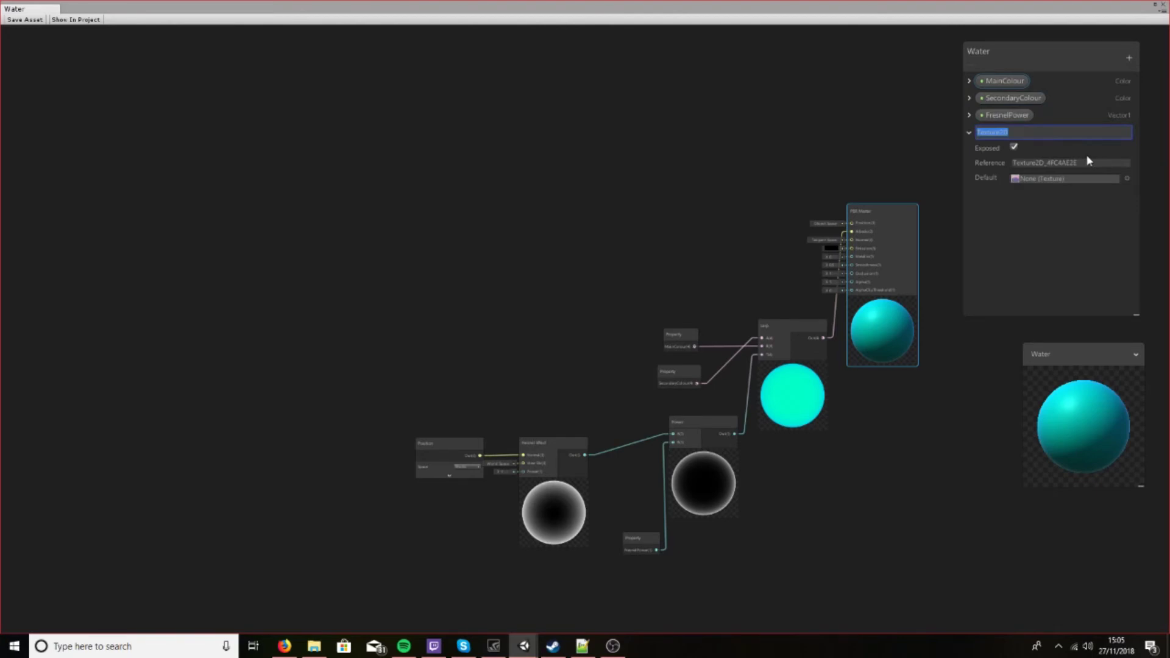
pyautogui.write('NormalMap')
pyautogui.press('Return')
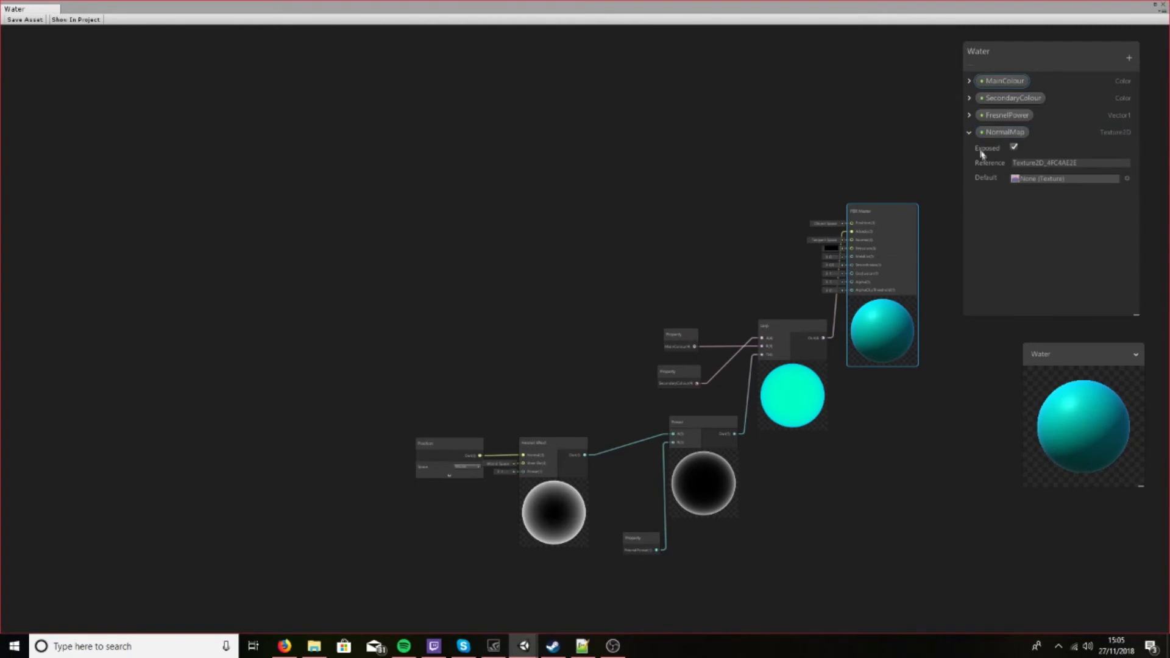
pyautogui.click(1127, 178)
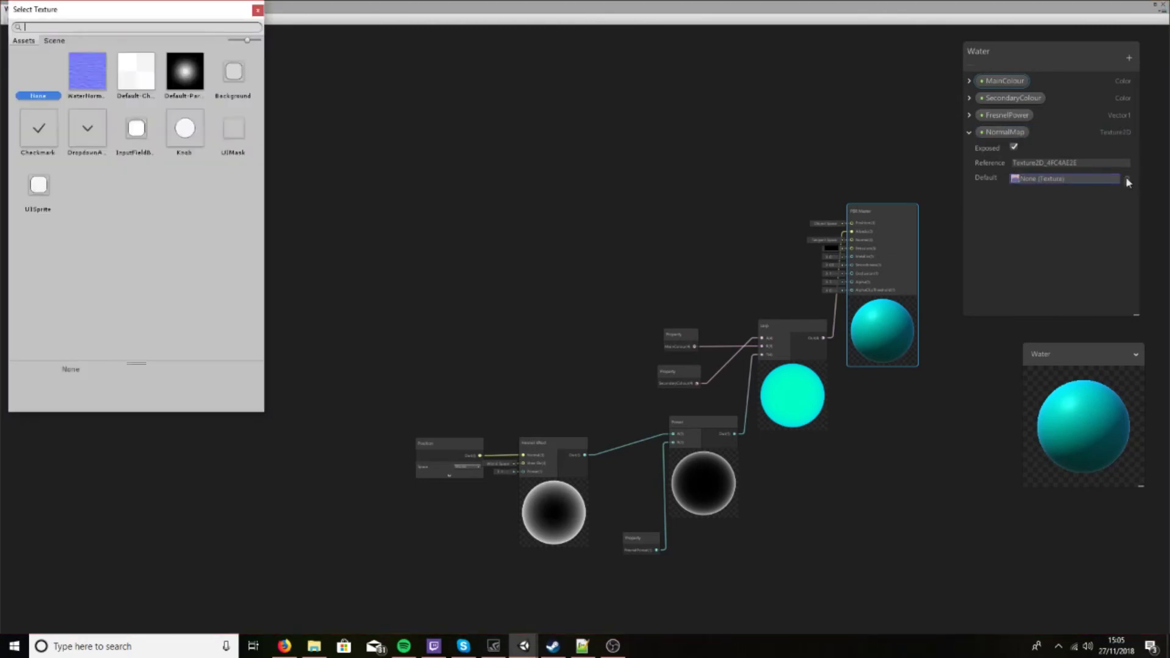
pyautogui.doubleClick(95, 77)
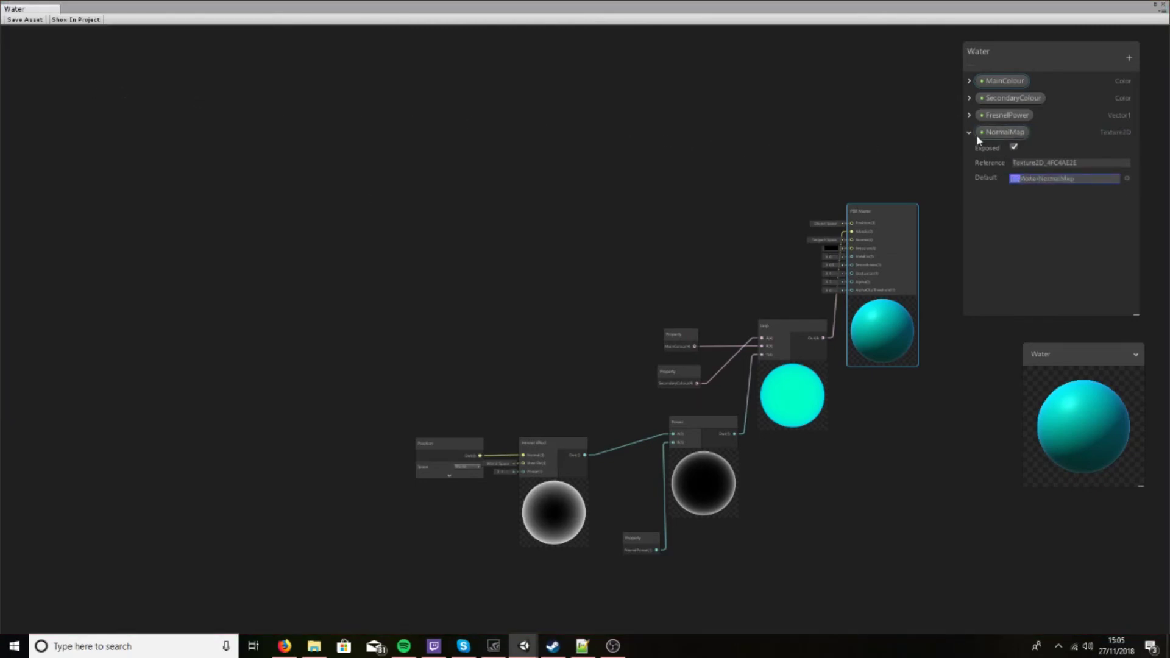
pyautogui.click(969, 132)
pyautogui.moveTo(1002, 132); pyautogui.dragTo(373, 257)
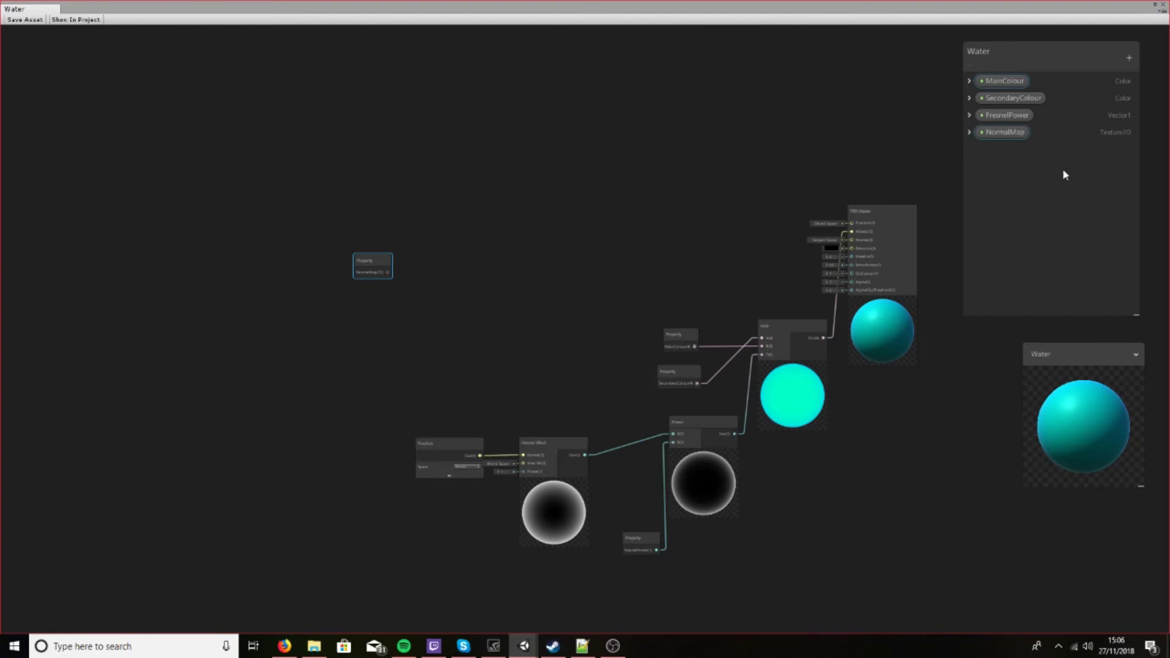
# Step: Reposition the NormalMap property node up and to the right on the graph
pyautogui.click(1036, 193)
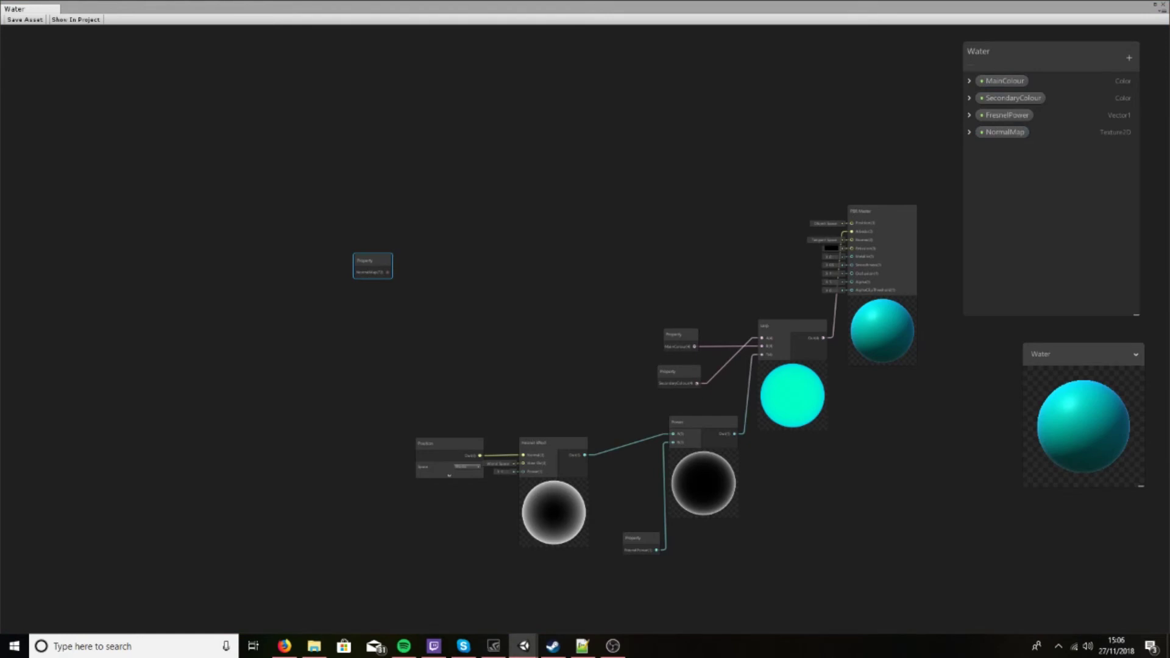
pyautogui.moveTo(371, 259); pyautogui.dragTo(437, 236)
pyautogui.scroll(3, 442, 291)
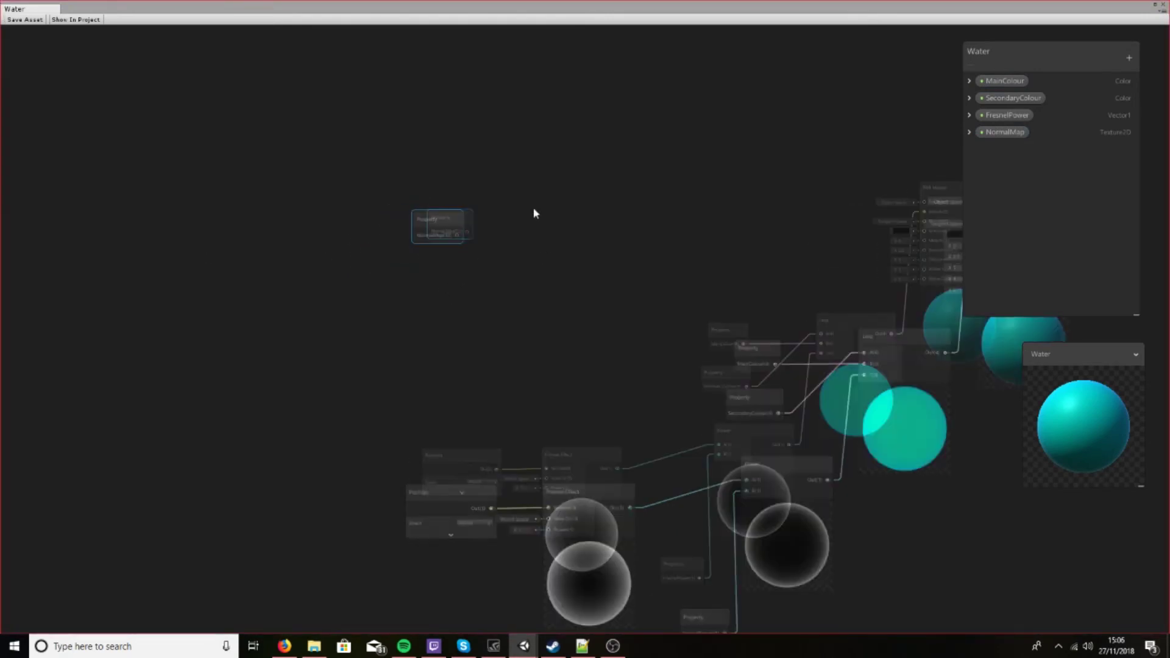
pyautogui.scroll(2, 518, 215)
# Step: Add a Sample Texture 2D LOD node fed by NormalMap, plus a duplicate below it
pyautogui.rightClick(512, 219)
pyautogui.click(557, 225)
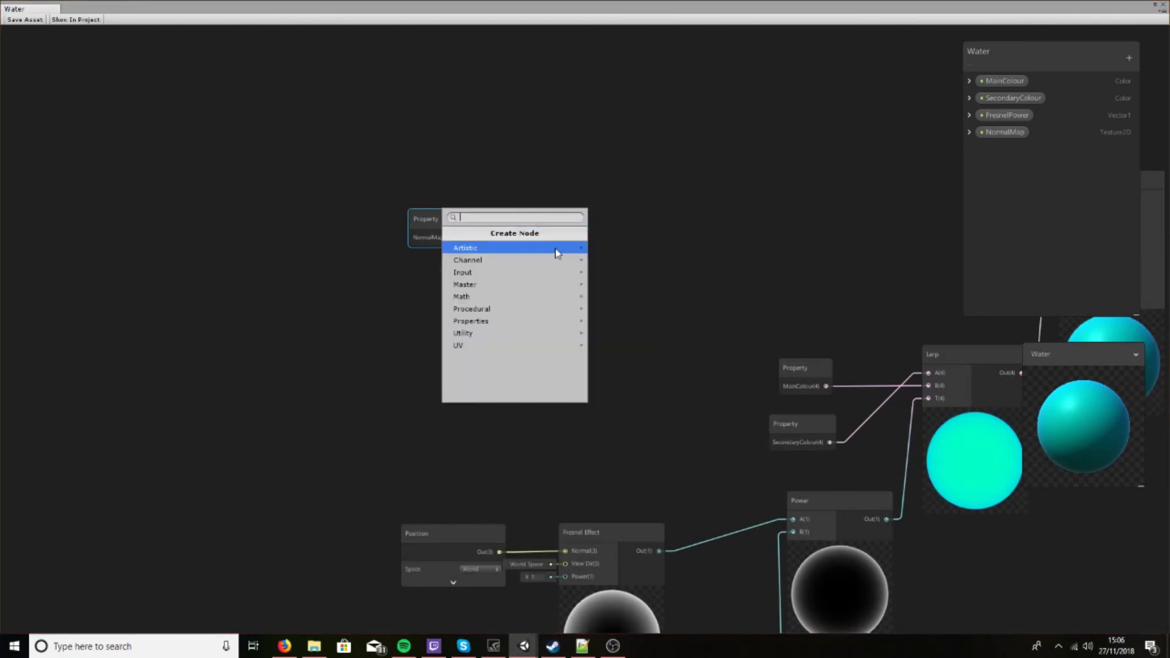
pyautogui.write('Sample')
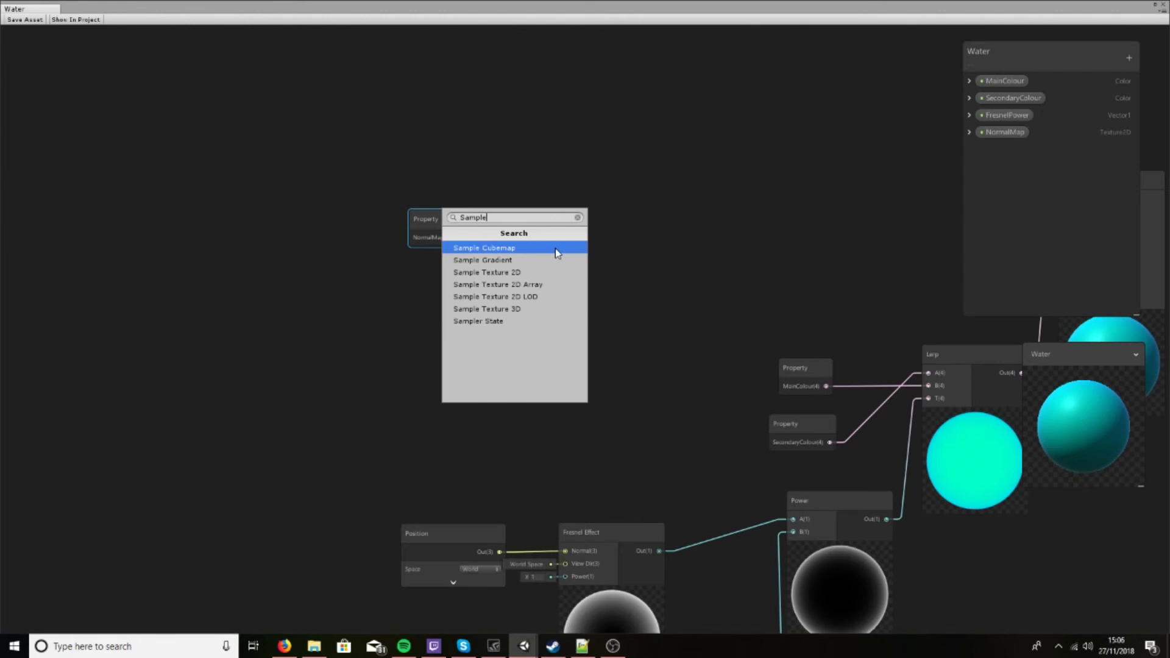
pyautogui.press('Down')
pyautogui.press('Down')
pyautogui.press('Down')
pyautogui.press('Down')
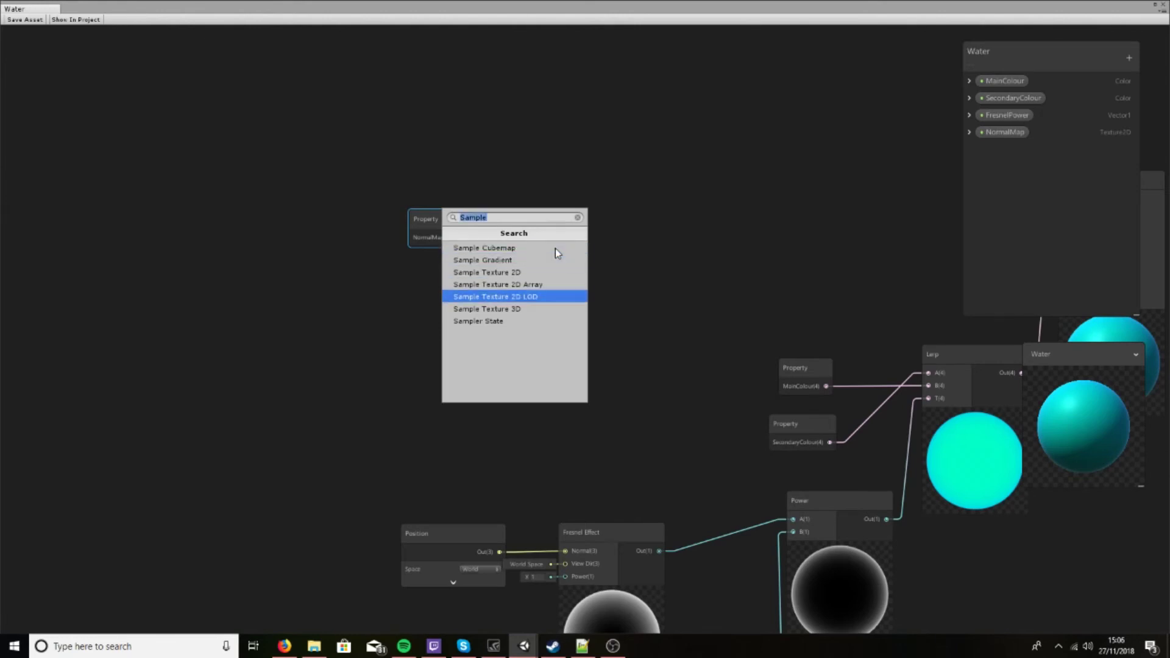
pyautogui.press('Return')
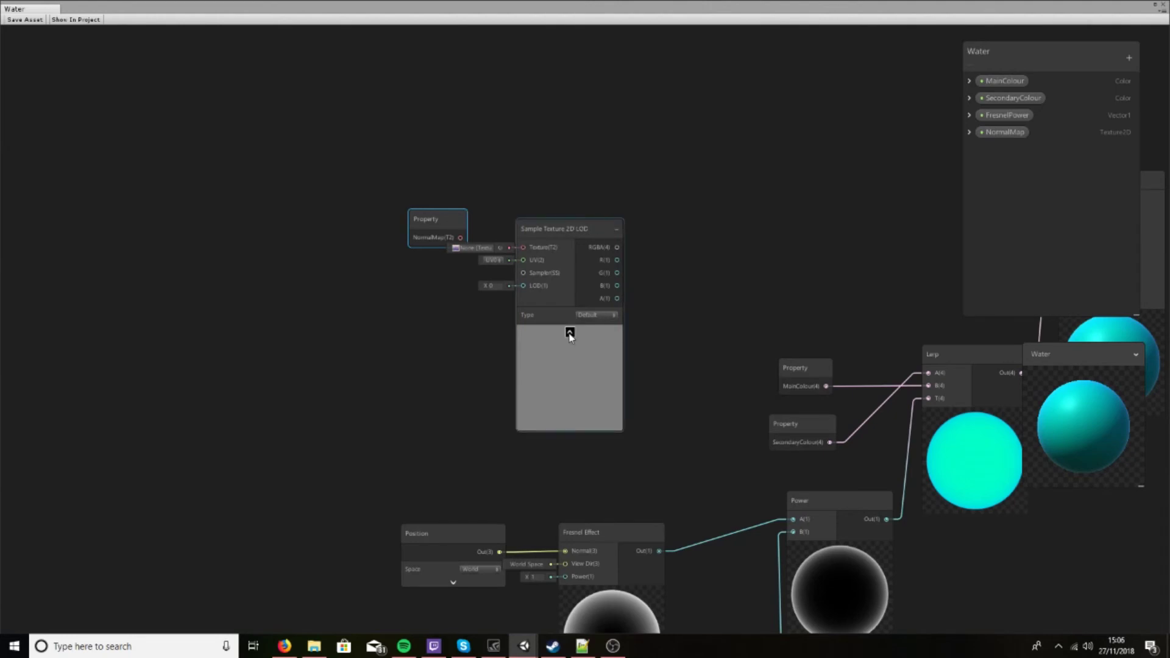
pyautogui.moveTo(551, 225); pyautogui.dragTo(666, 78)
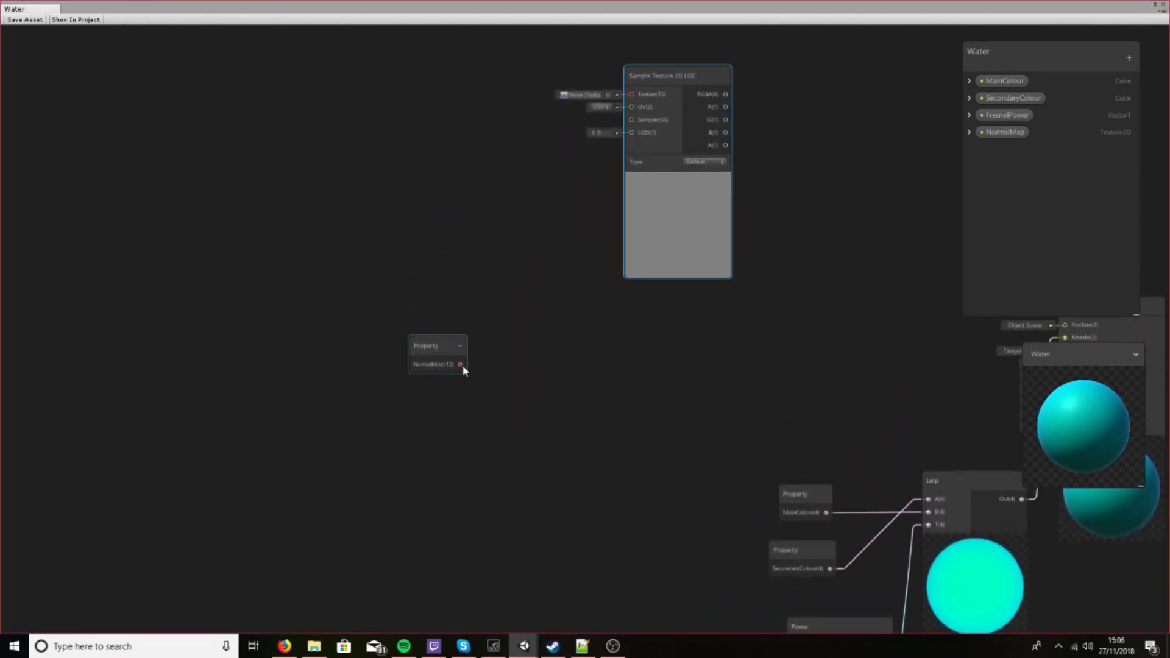
pyautogui.moveTo(460, 364); pyautogui.dragTo(632, 94)
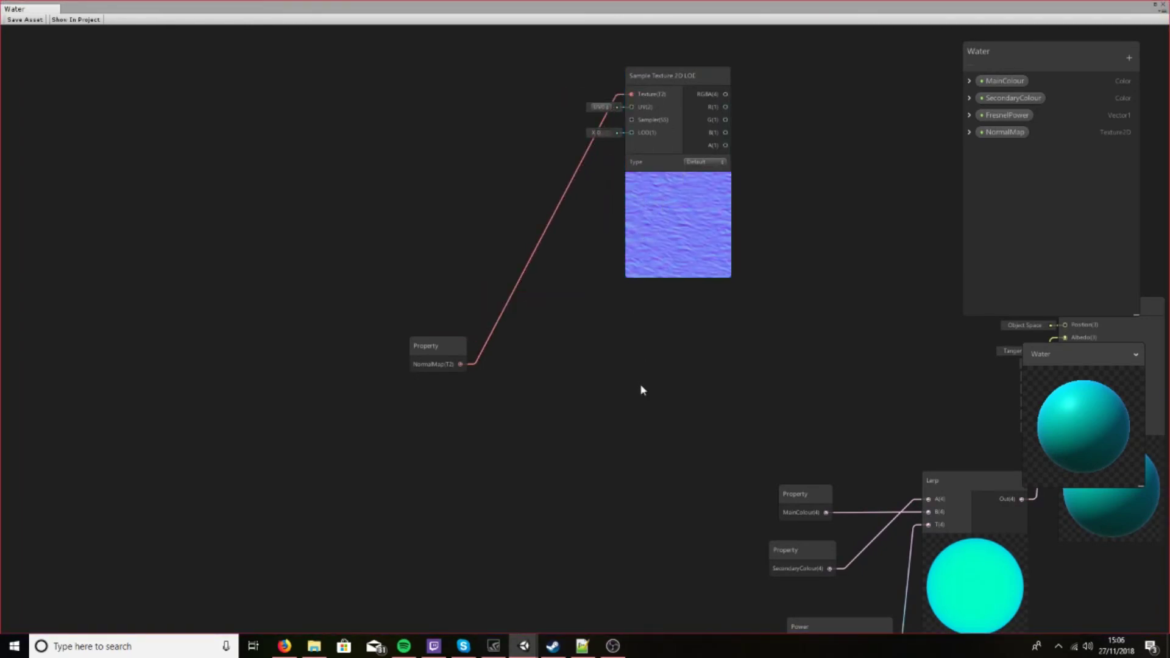
pyautogui.hotkey('ctrl', 'd')
pyautogui.moveTo(690, 100); pyautogui.dragTo(678, 361)
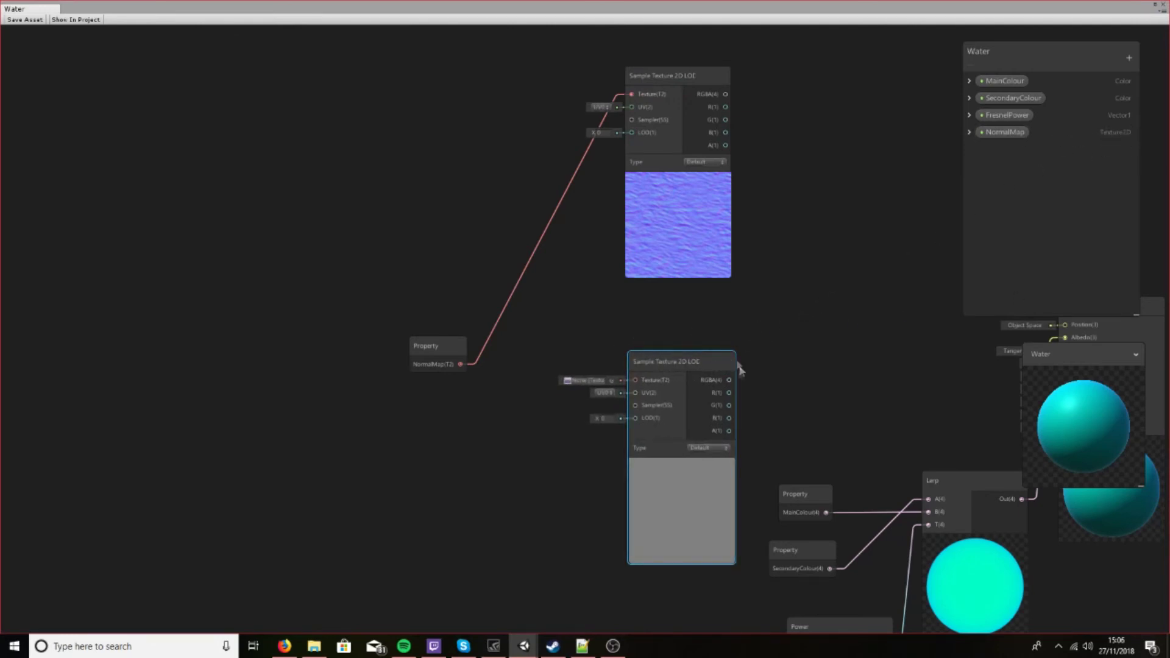
# Step: Wire NormalMap into the second sample's Texture input and arrange the nodes
pyautogui.moveTo(460, 364); pyautogui.dragTo(672, 363)
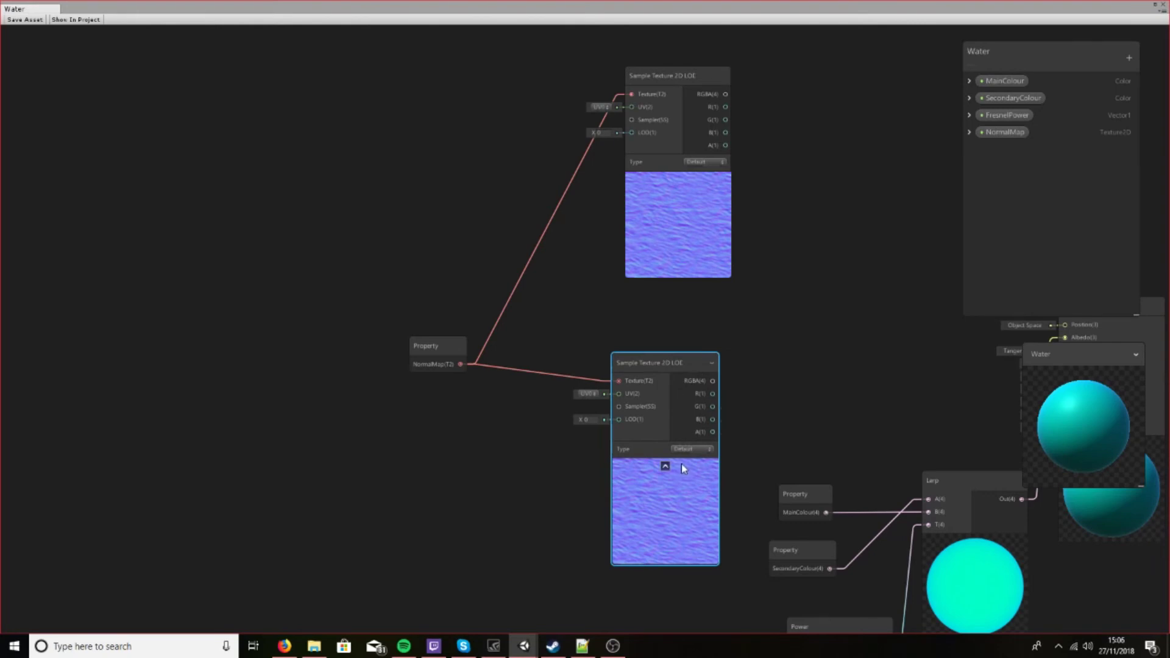
pyautogui.moveTo(668, 368); pyautogui.dragTo(682, 412)
pyautogui.moveTo(773, 331); pyautogui.dragTo(730, 353, button='middle')
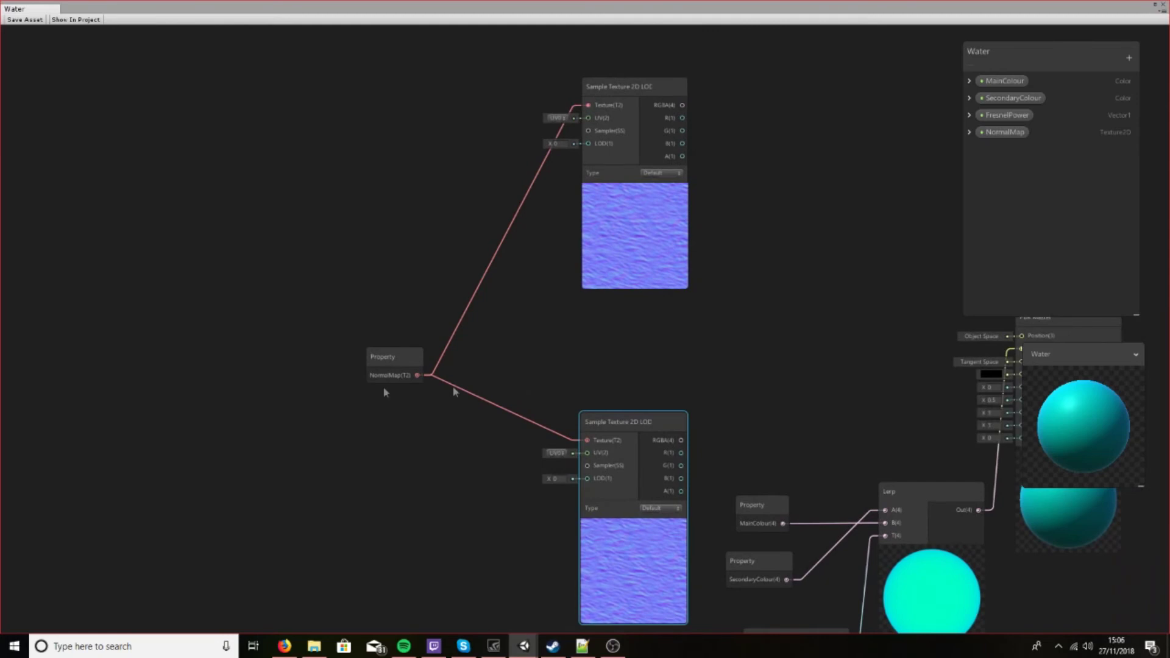
pyautogui.moveTo(656, 390); pyautogui.dragTo(638, 365, button='middle')
pyautogui.scroll(-3, 660, 436)
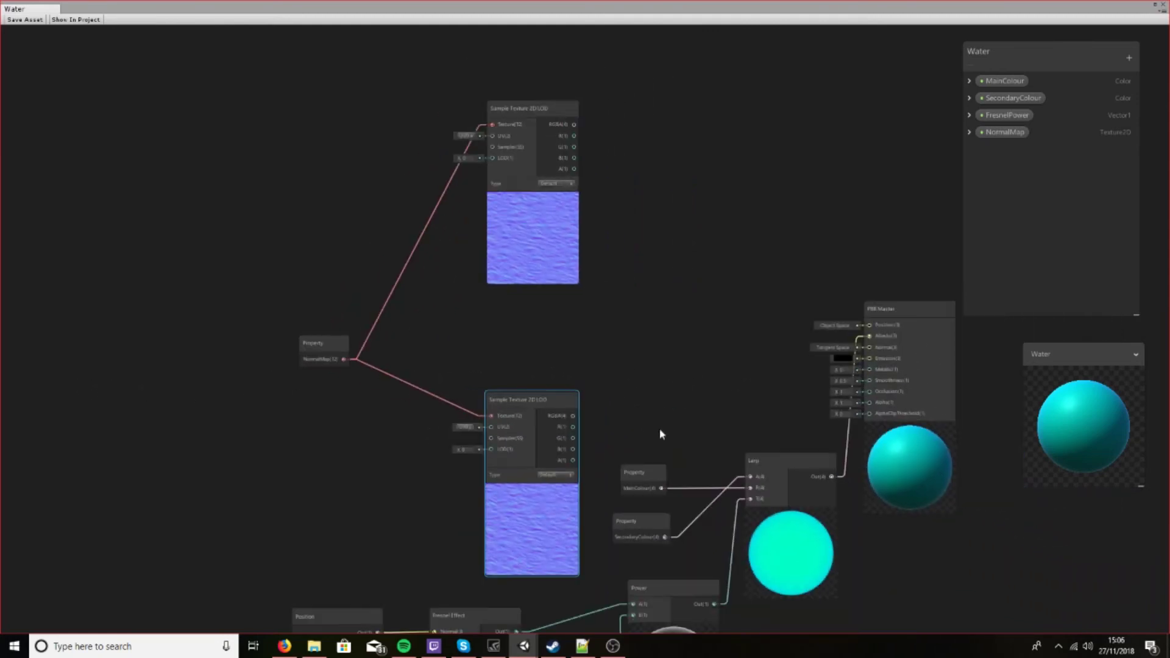
pyautogui.scroll(1, 655, 393)
# Step: Add a Lerp node taking the top sample's RGBA as A and the lower sample's as B
pyautogui.rightClick(653, 373)
pyautogui.click(695, 377)
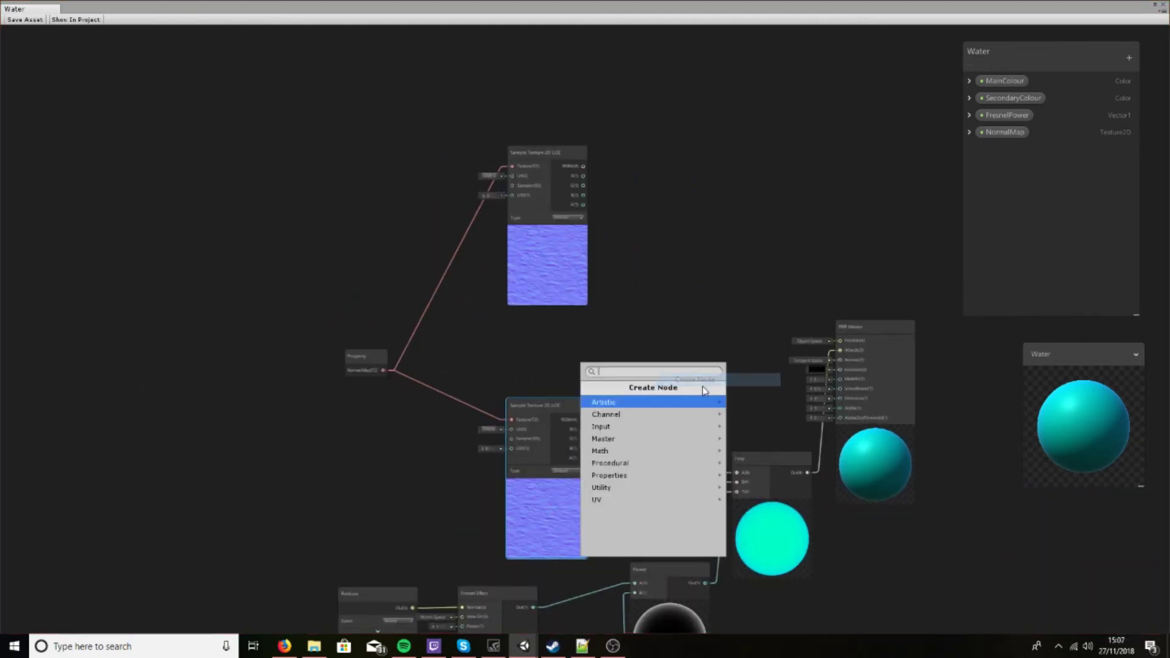
pyautogui.write('lerp')
pyautogui.press('Return')
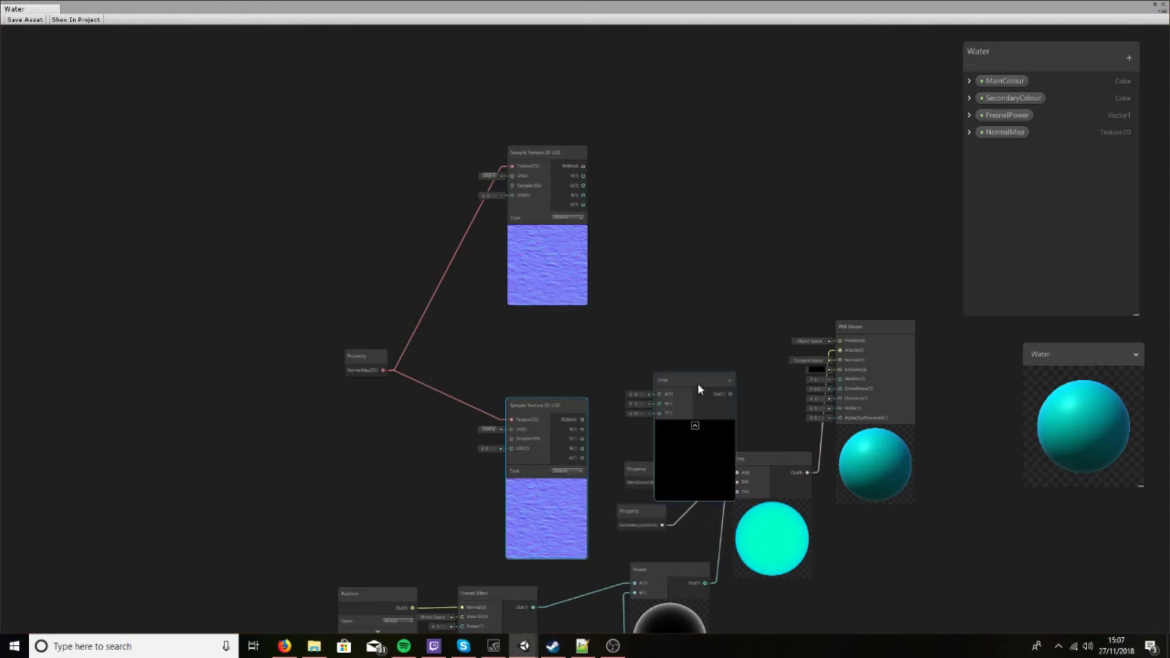
pyautogui.moveTo(698, 388); pyautogui.dragTo(698, 361)
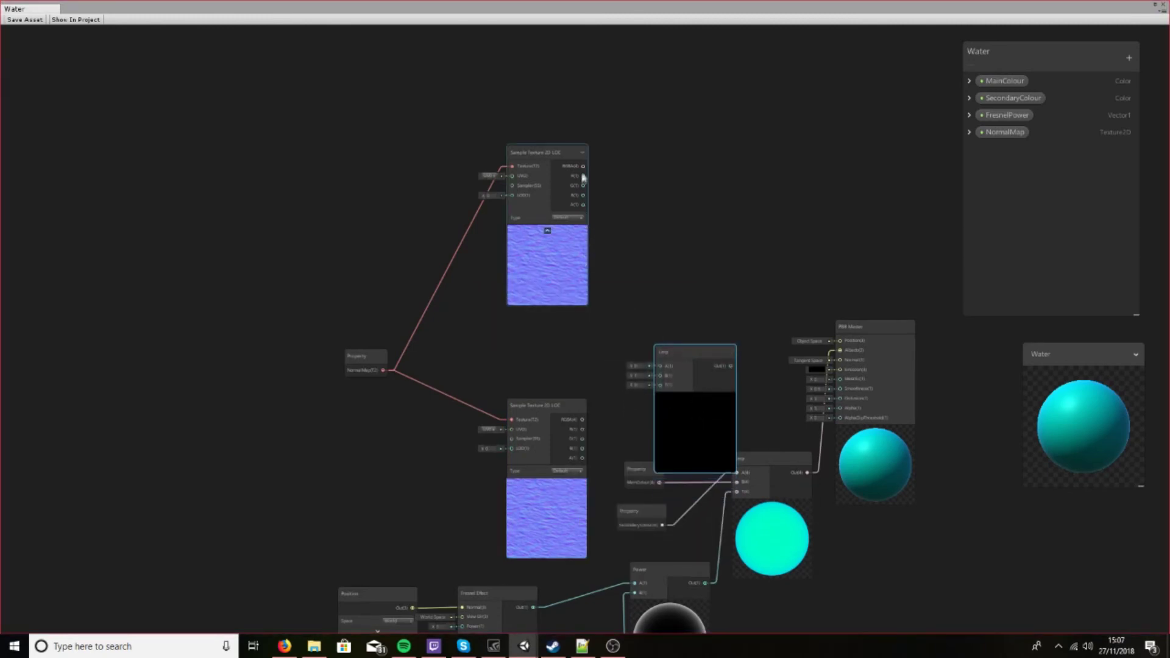
pyautogui.moveTo(583, 166); pyautogui.dragTo(659, 366)
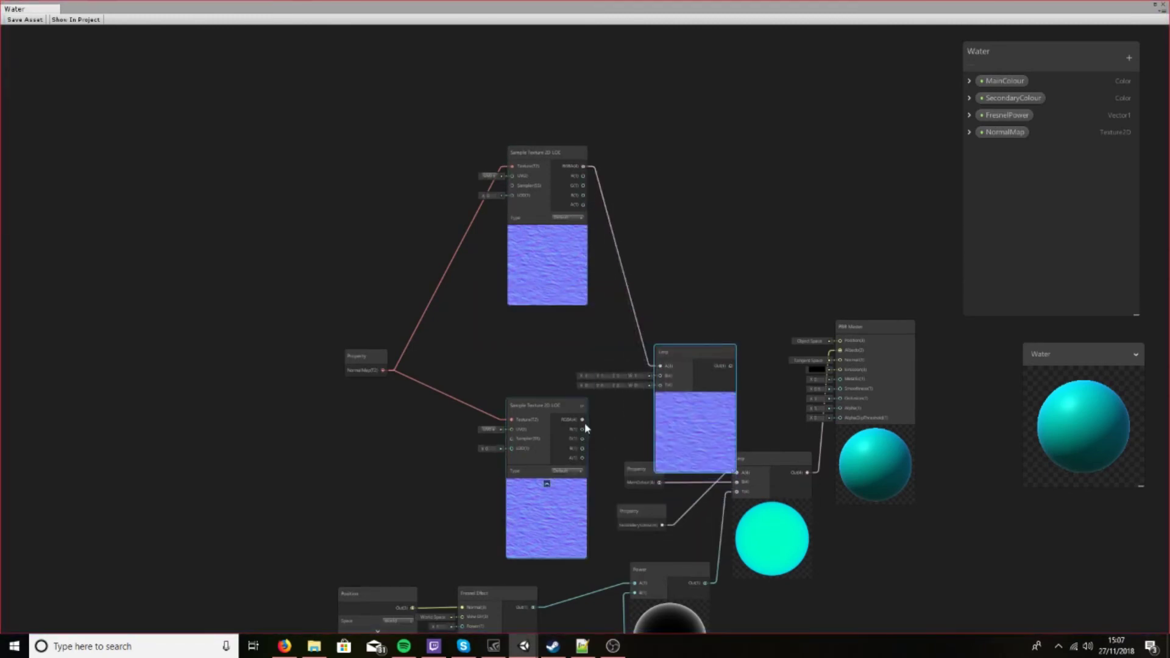
pyautogui.moveTo(584, 419); pyautogui.dragTo(688, 332)
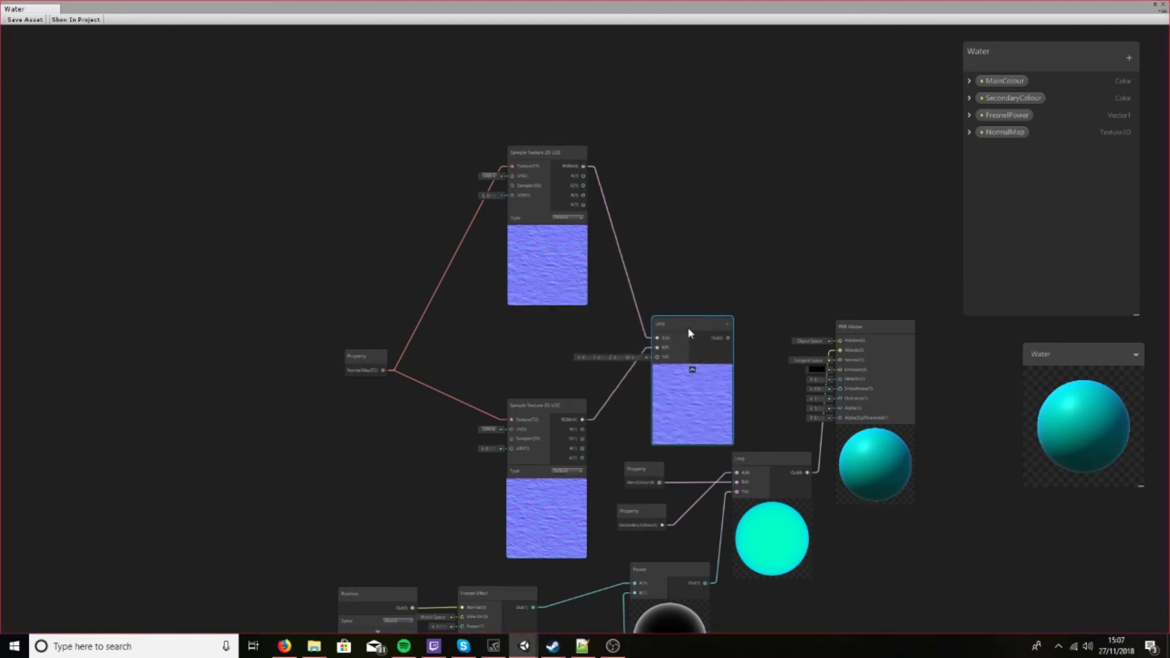
pyautogui.click(1129, 58)
# Step: Create a Vector1 property TilingBias with default 0.7 and place it beside the Lerp's T input
pyautogui.click(1114, 73)
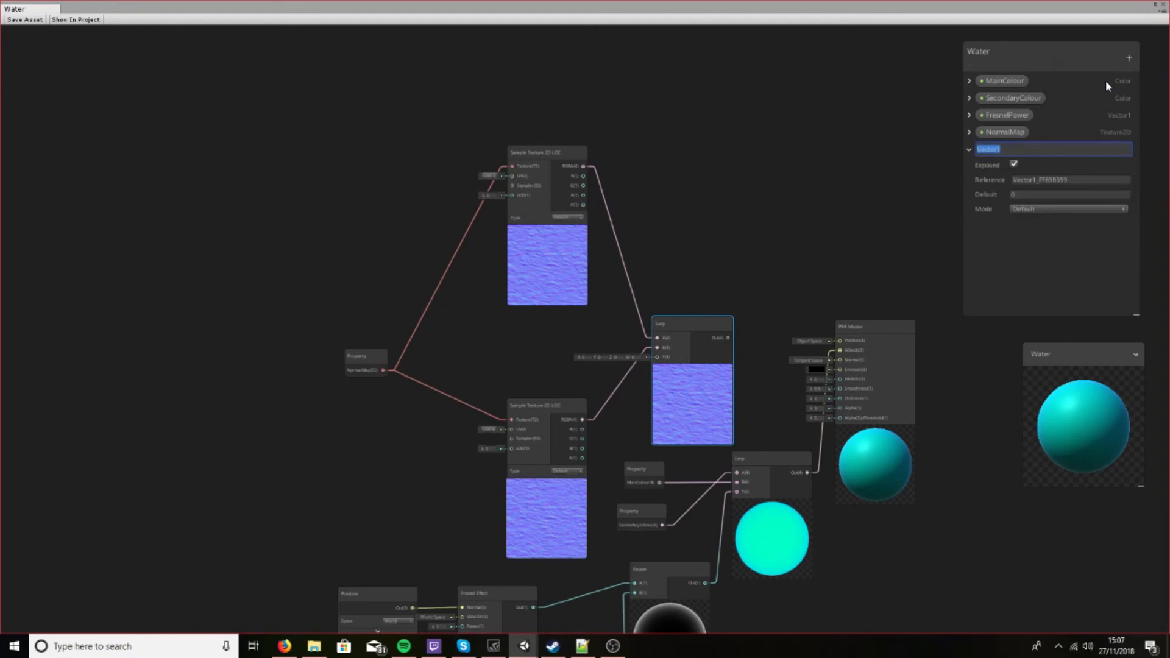
pyautogui.write('Tiling')
pyautogui.write('Bu')
pyautogui.write('as')
pyautogui.press('Return')
pyautogui.moveTo(723, 358); pyautogui.dragTo(748, 350)
pyautogui.moveTo(999, 150); pyautogui.dragTo(641, 416)
pyautogui.click(1012, 194)
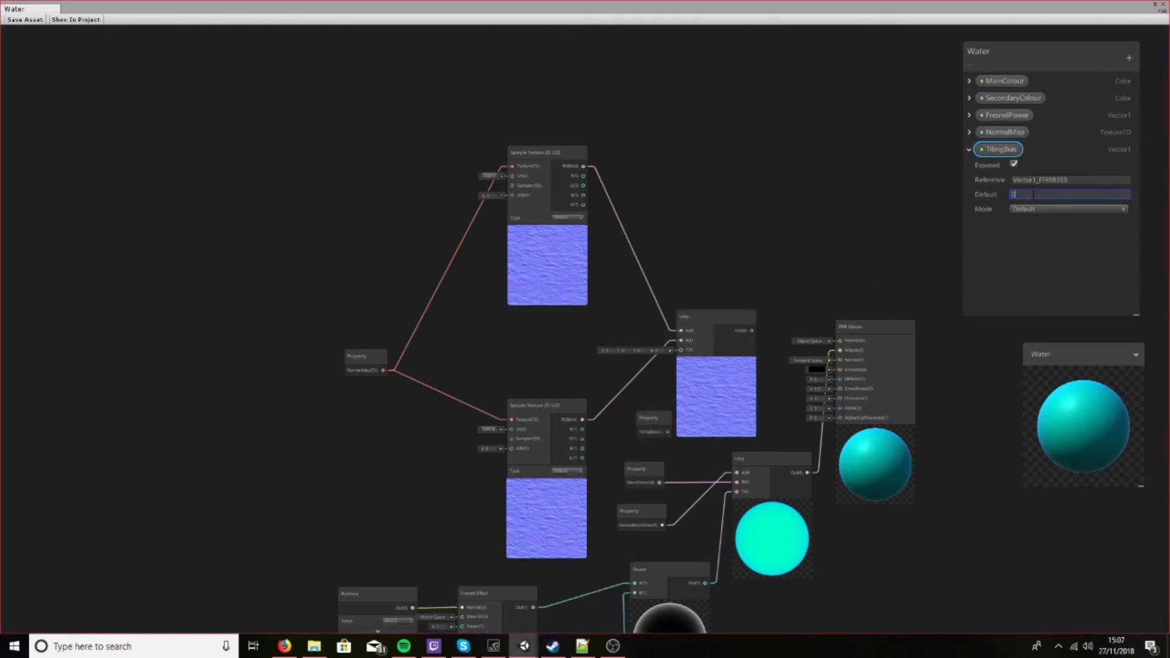
pyautogui.click(669, 418)
pyautogui.moveTo(662, 425); pyautogui.dragTo(680, 350)
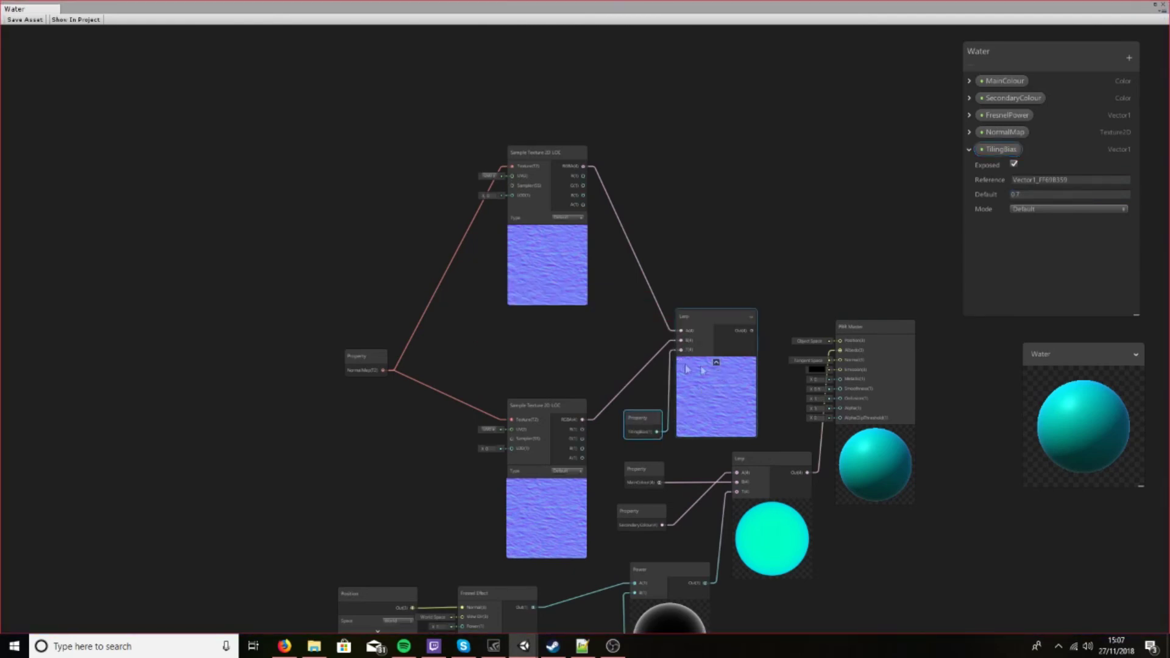
# Step: Connect the Lerp output to the PBR Master's Normal input and save the shader asset
pyautogui.scroll(3, 706, 390)
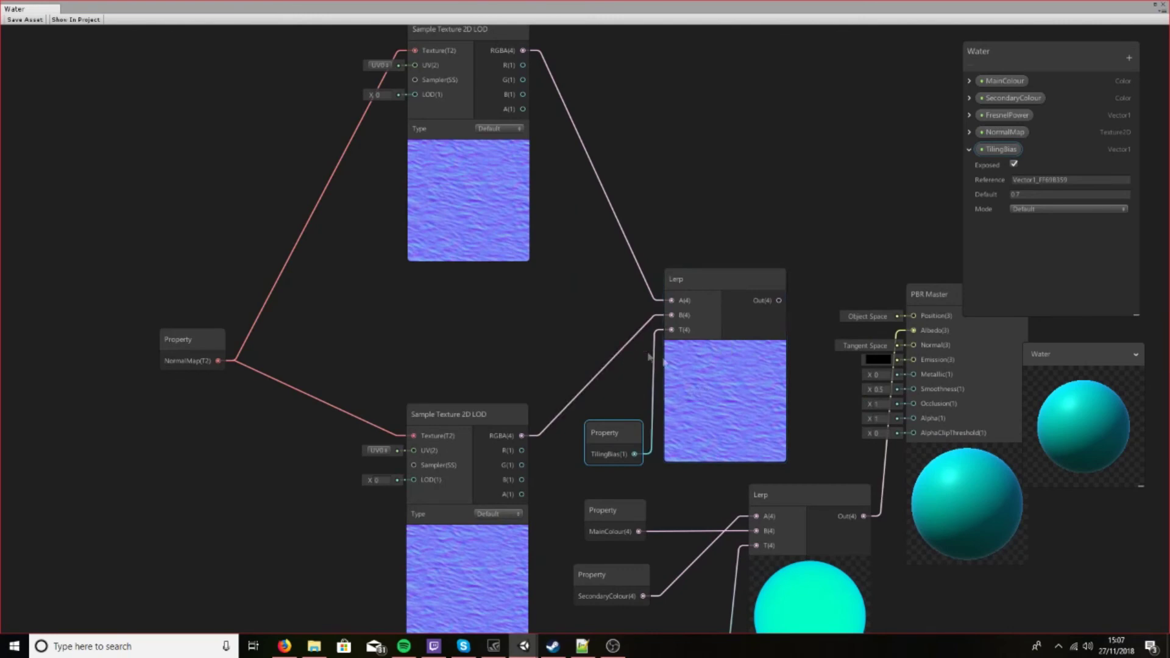
pyautogui.scroll(-2, 779, 327)
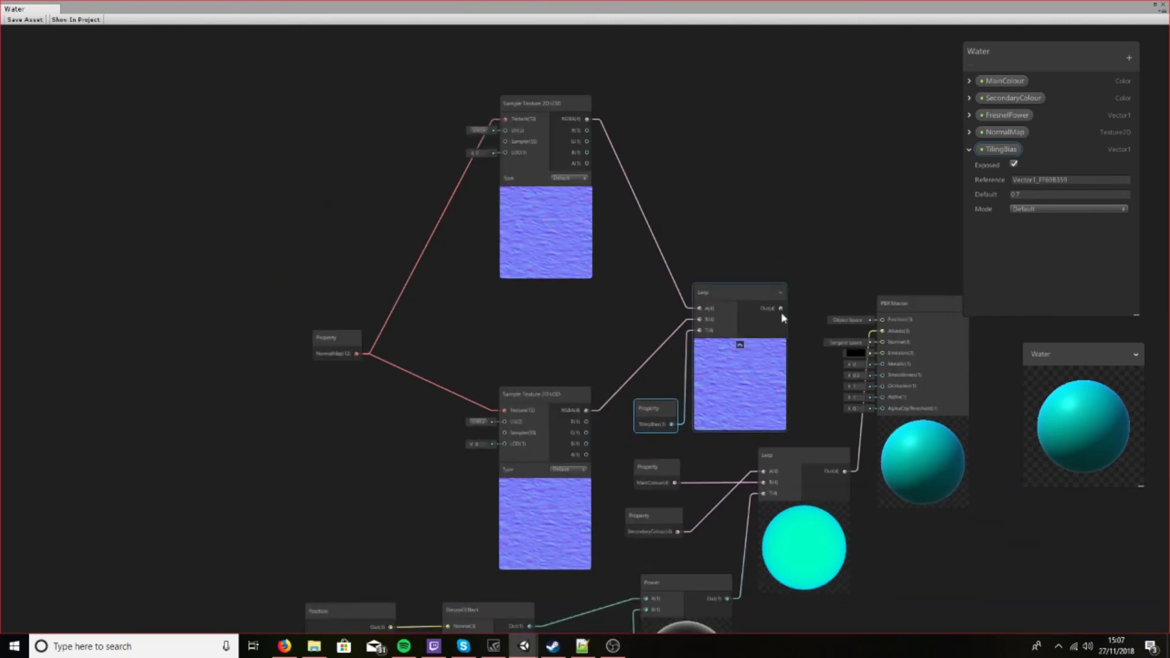
pyautogui.moveTo(781, 310); pyautogui.dragTo(882, 345)
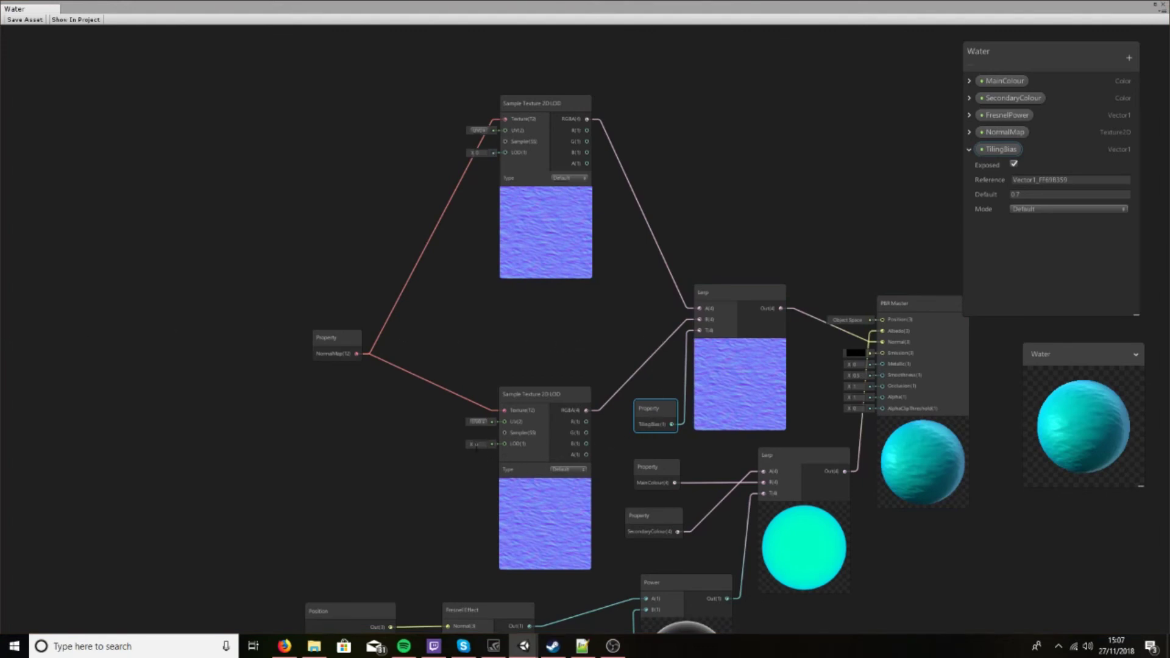
pyautogui.moveTo(396, 446); pyautogui.dragTo(441, 426, button='middle')
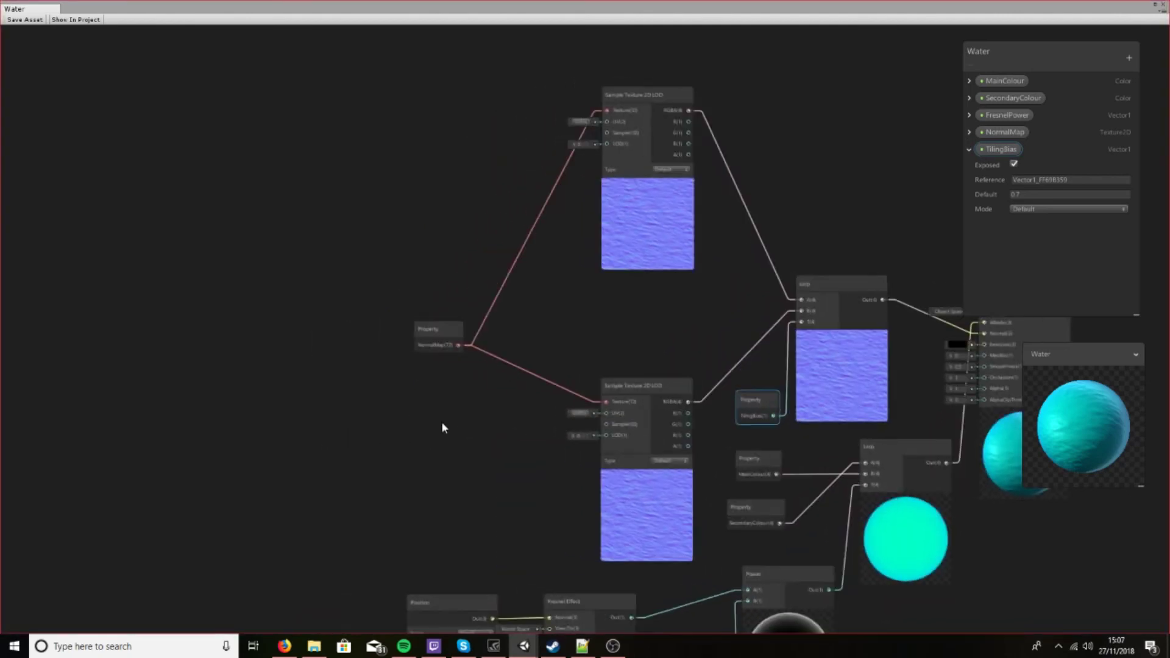
pyautogui.rightClick(355, 385)
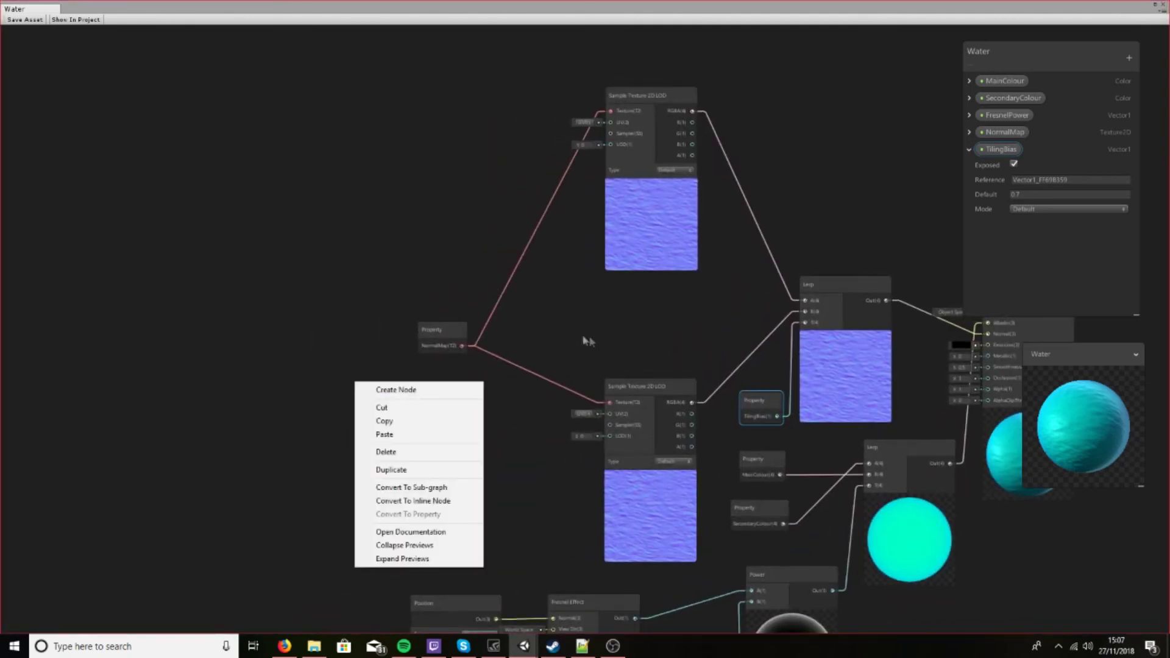
pyautogui.click(31, 26)
pyautogui.click(25, 20)
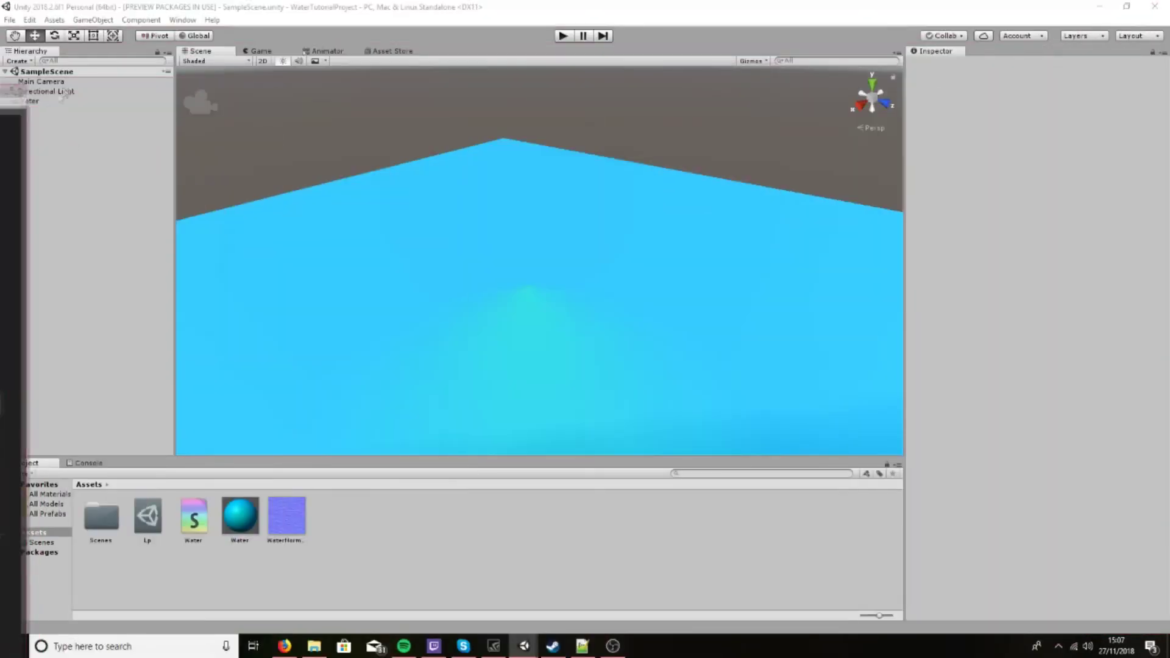
# Step: Select the Water object and orbit the scene view around the water plane
pyautogui.click(544, 225)
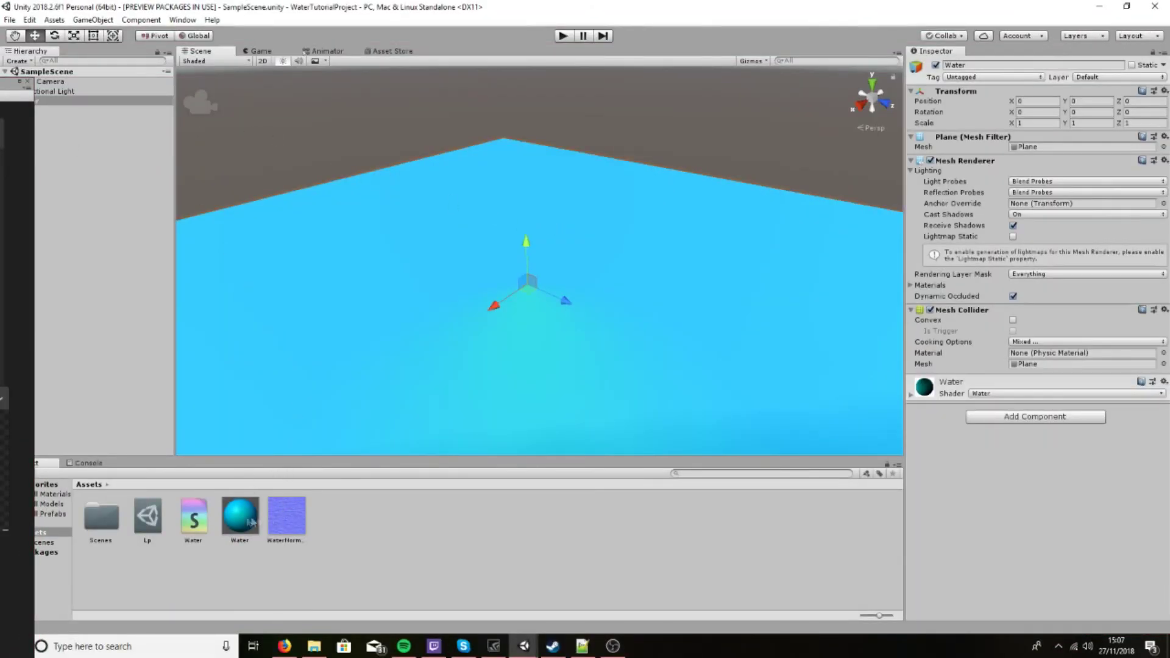
pyautogui.click(104, 101)
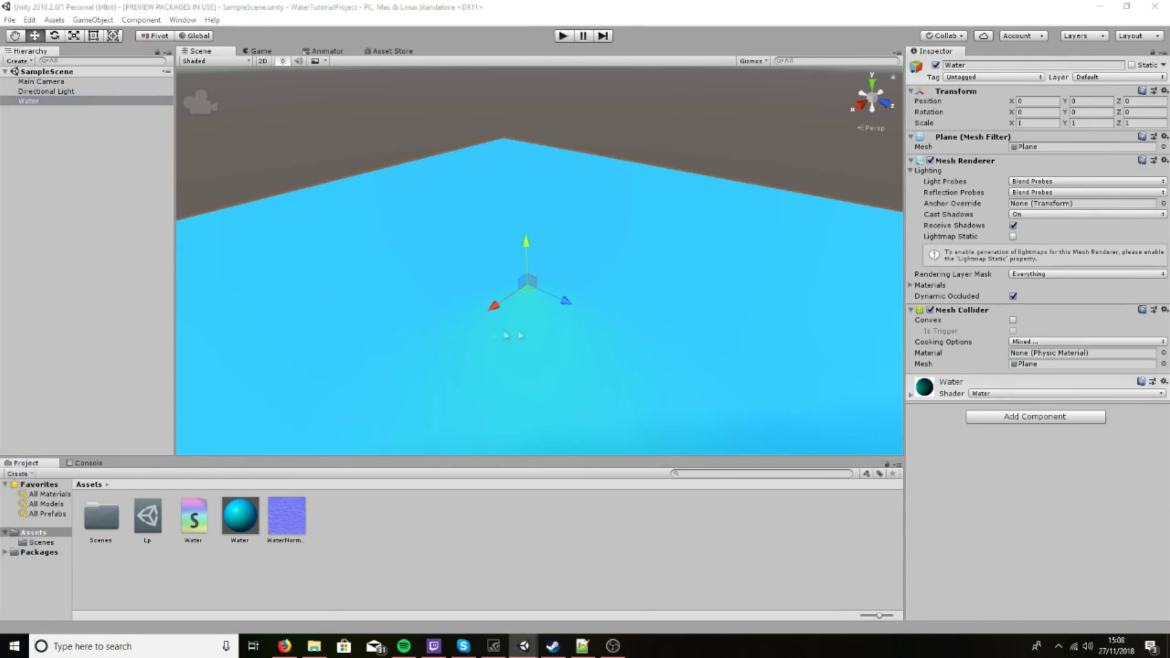
pyautogui.keyDown('alt'); pyautogui.moveTo(506, 334); pyautogui.dragTo(816, 429); pyautogui.keyUp('alt')
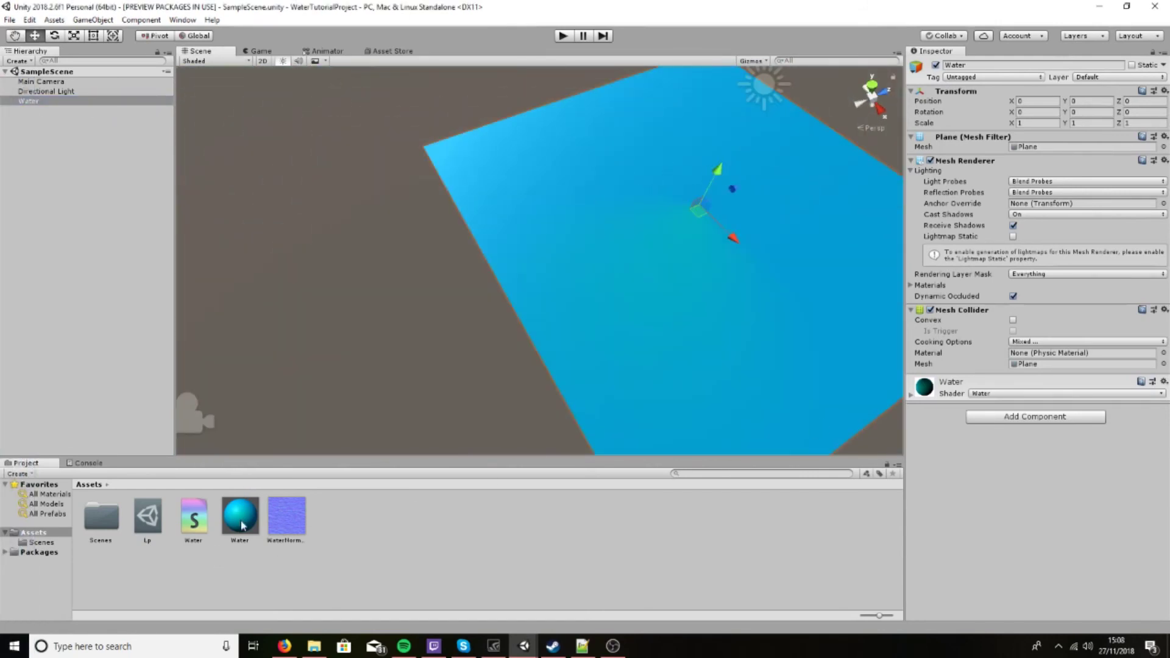
pyautogui.moveTo(58, 102); pyautogui.dragTo(58, 101)
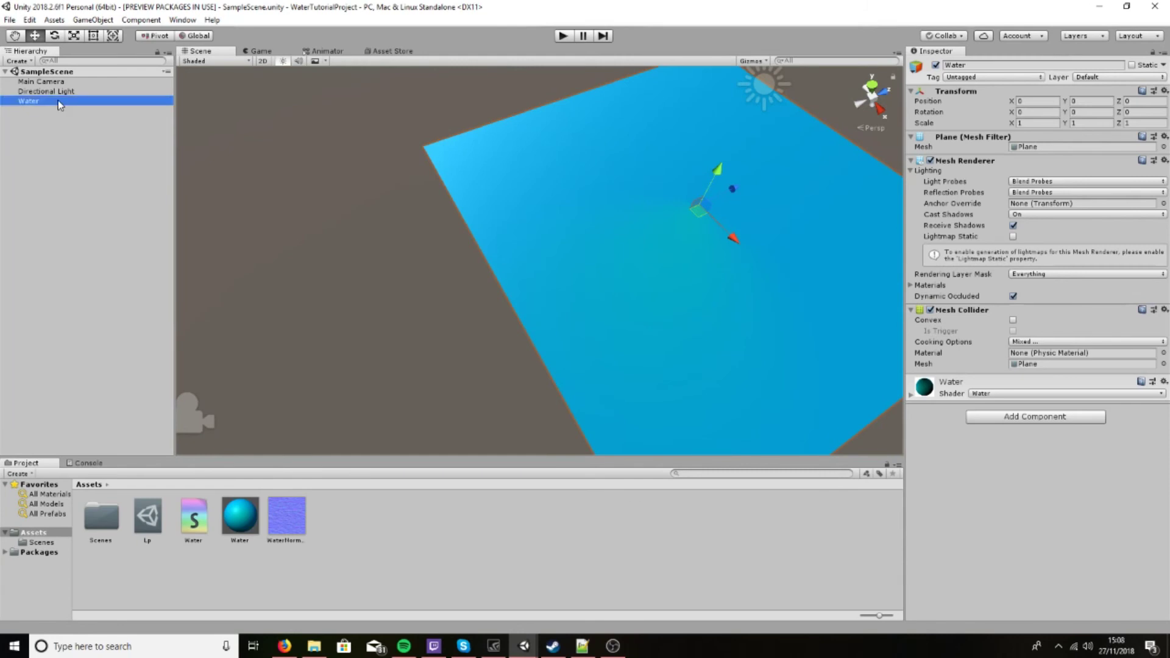
# Step: Assign WaterNormal as the Water material's NormalMap and restore the graph to a floating window
pyautogui.click(240, 516)
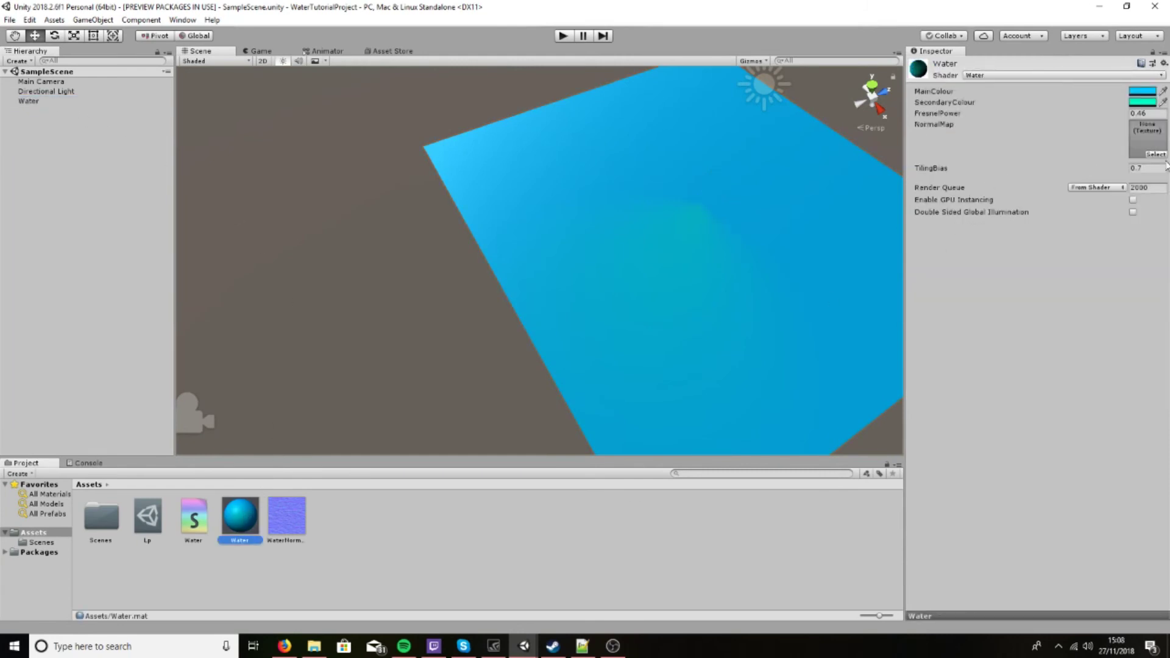
pyautogui.click(1156, 154)
pyautogui.doubleClick(96, 73)
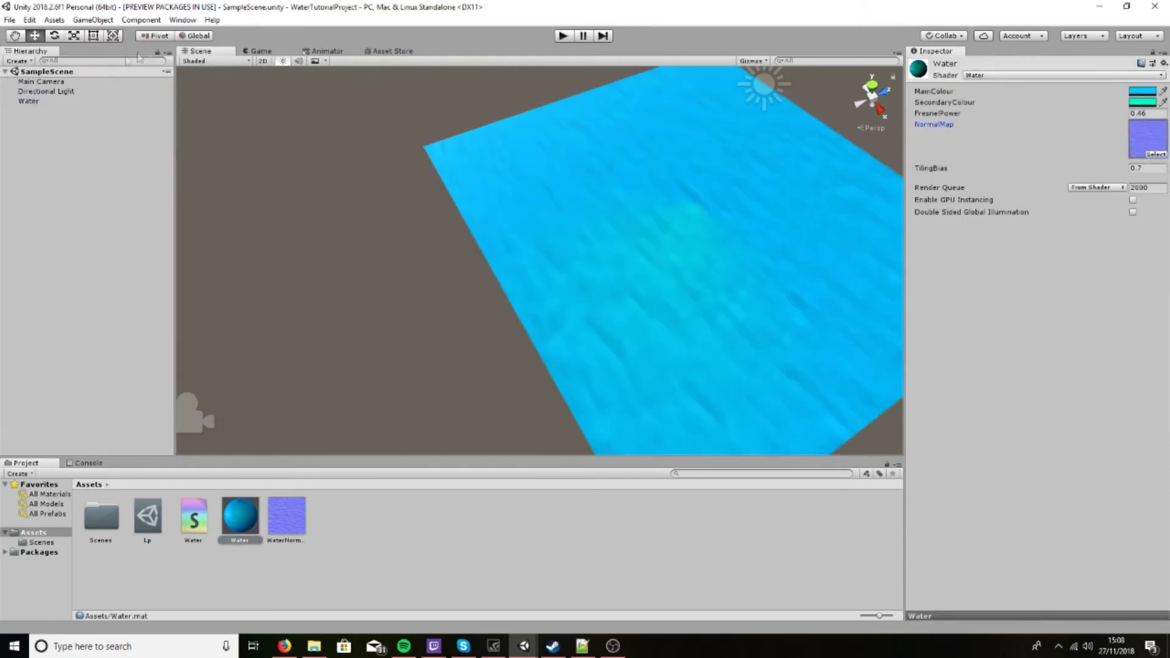
pyautogui.moveTo(754, 253); pyautogui.dragTo(966, 169, button='right')
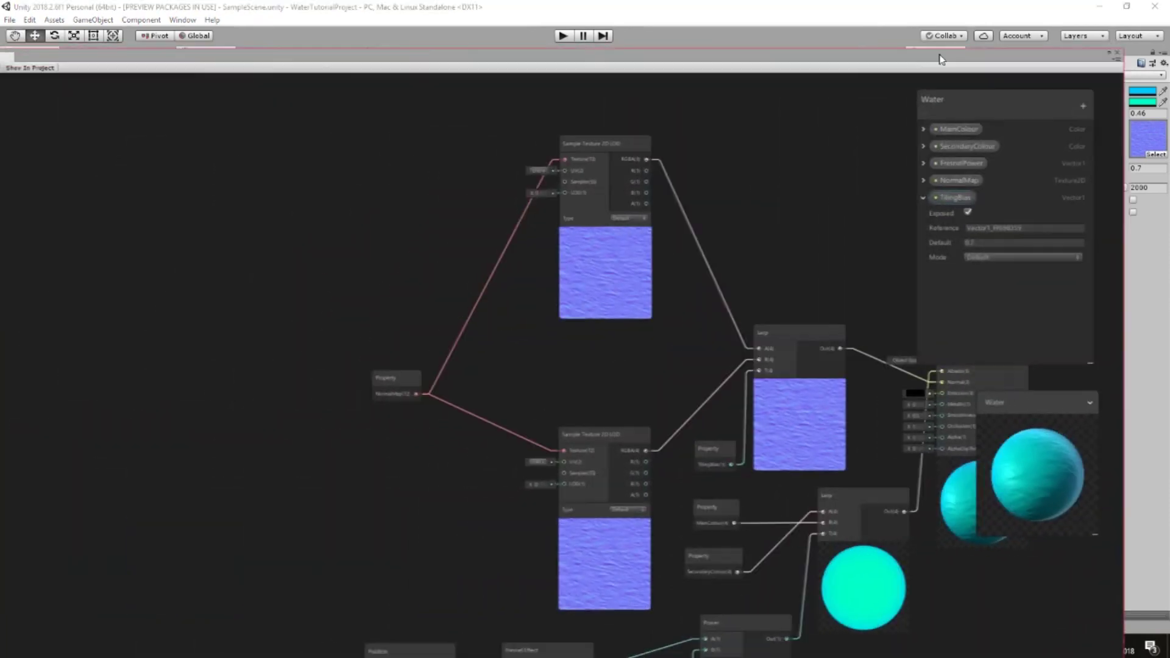
pyautogui.click(1158, 49)
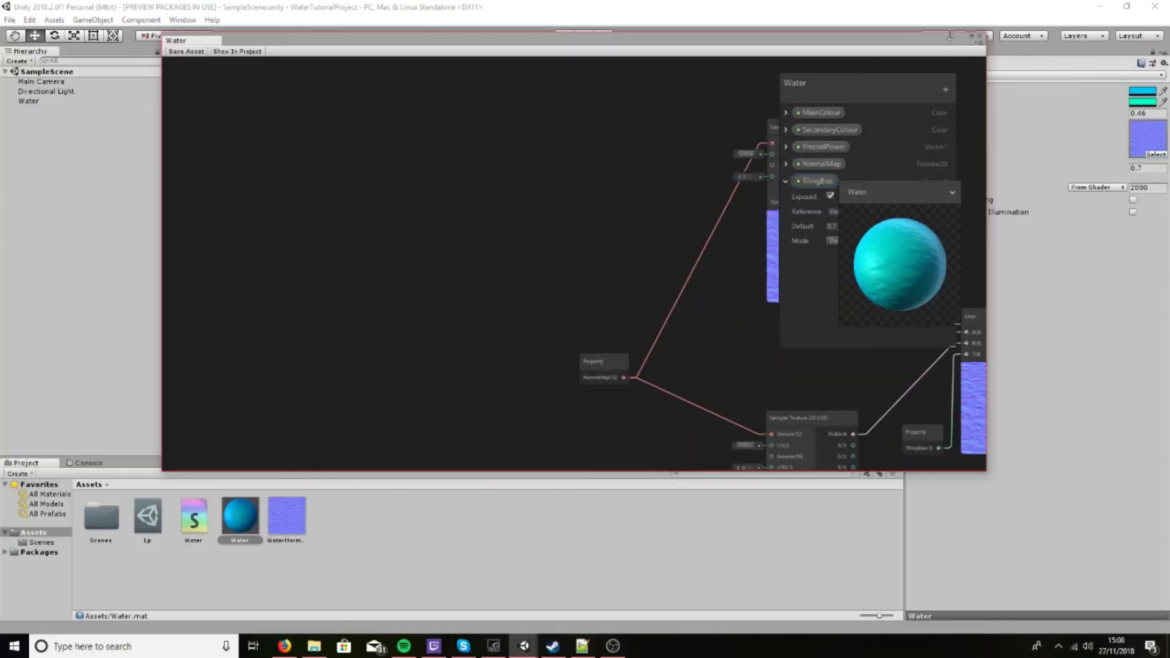
# Step: Maximize the graph and add a Tiling And Offset node beside the upper texture sample
pyautogui.click(971, 37)
pyautogui.moveTo(582, 324); pyautogui.dragTo(507, 271, button='middle')
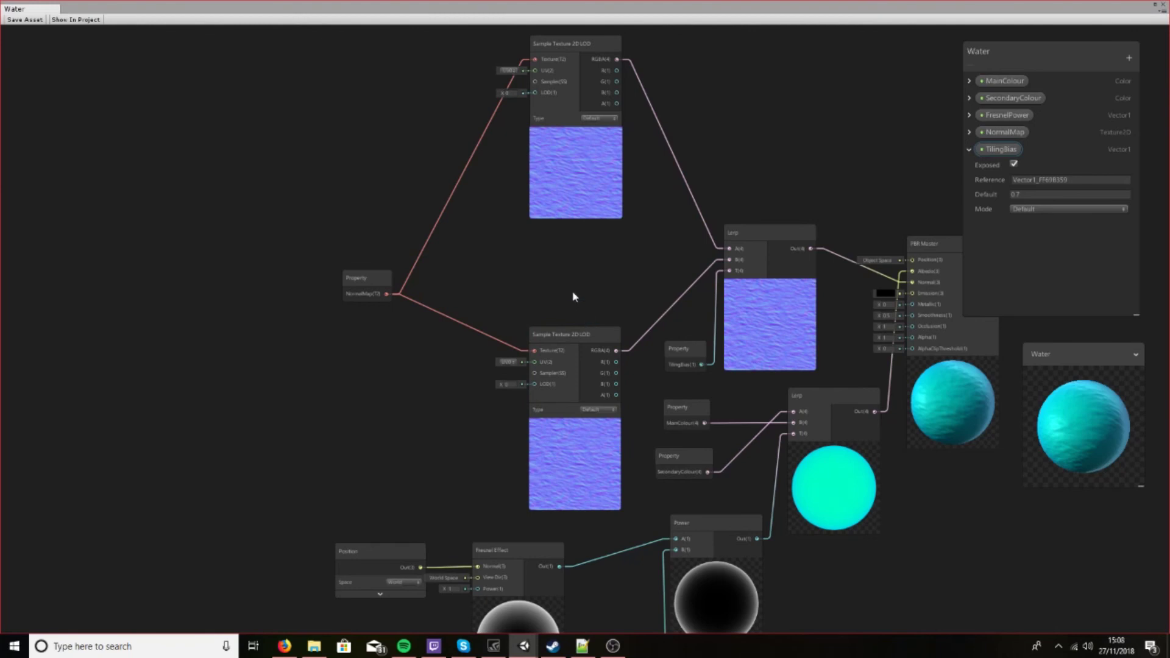
pyautogui.moveTo(356, 155); pyautogui.dragTo(440, 159, button='middle')
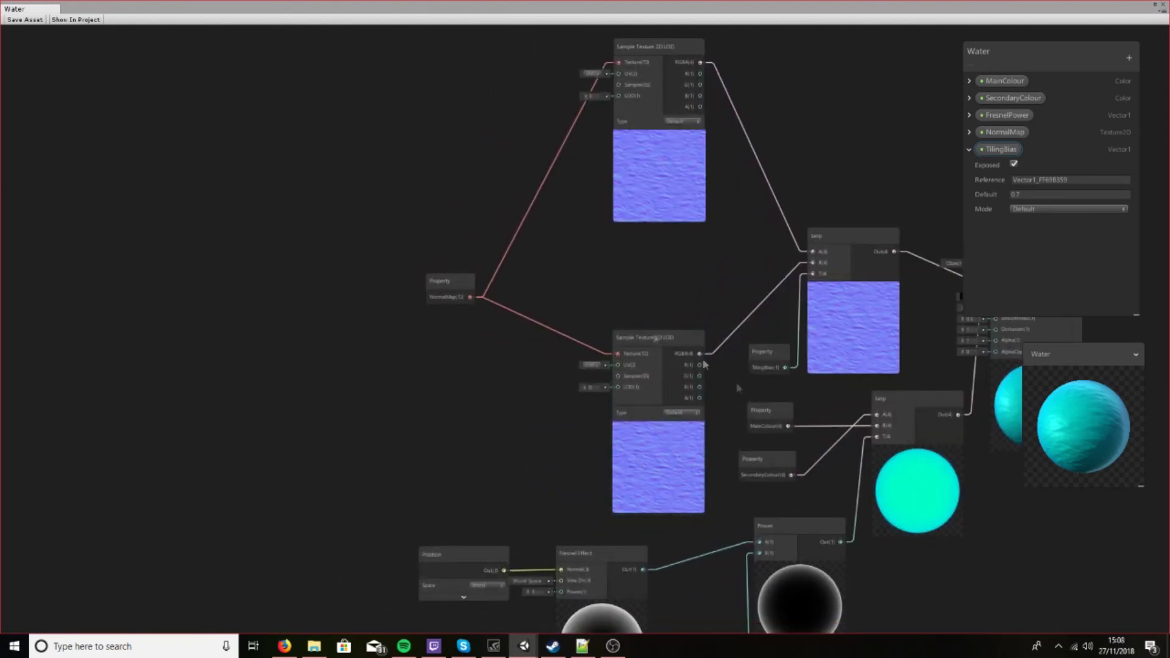
pyautogui.moveTo(413, 232); pyautogui.dragTo(520, 287, button='middle')
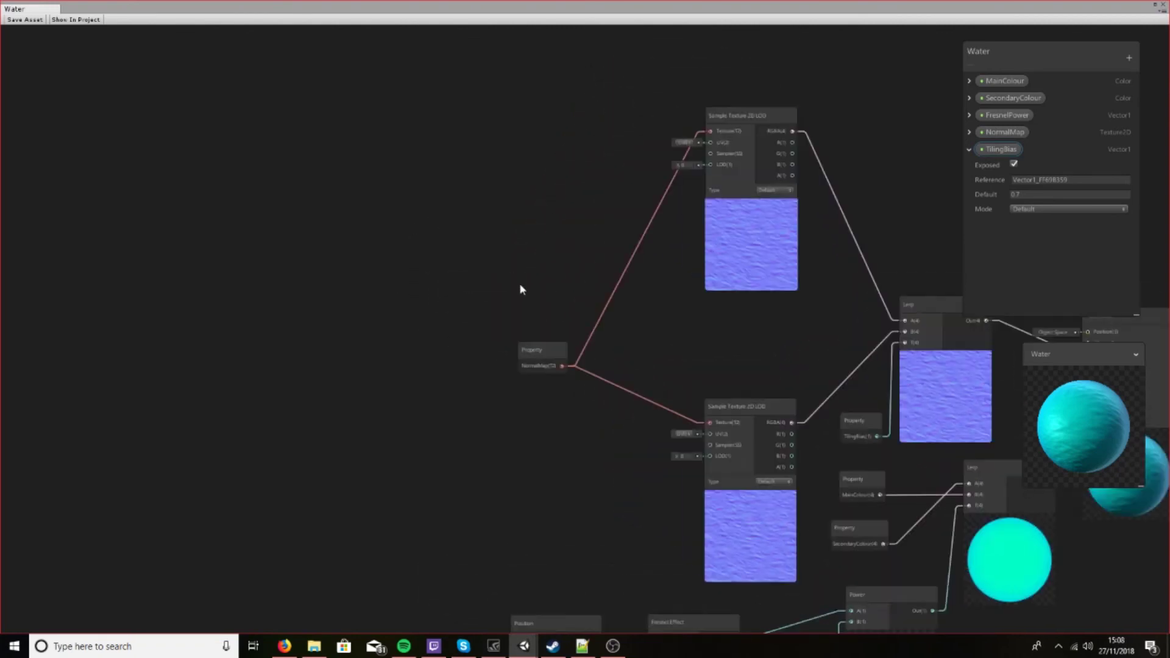
pyautogui.rightClick(547, 171)
pyautogui.click(567, 174)
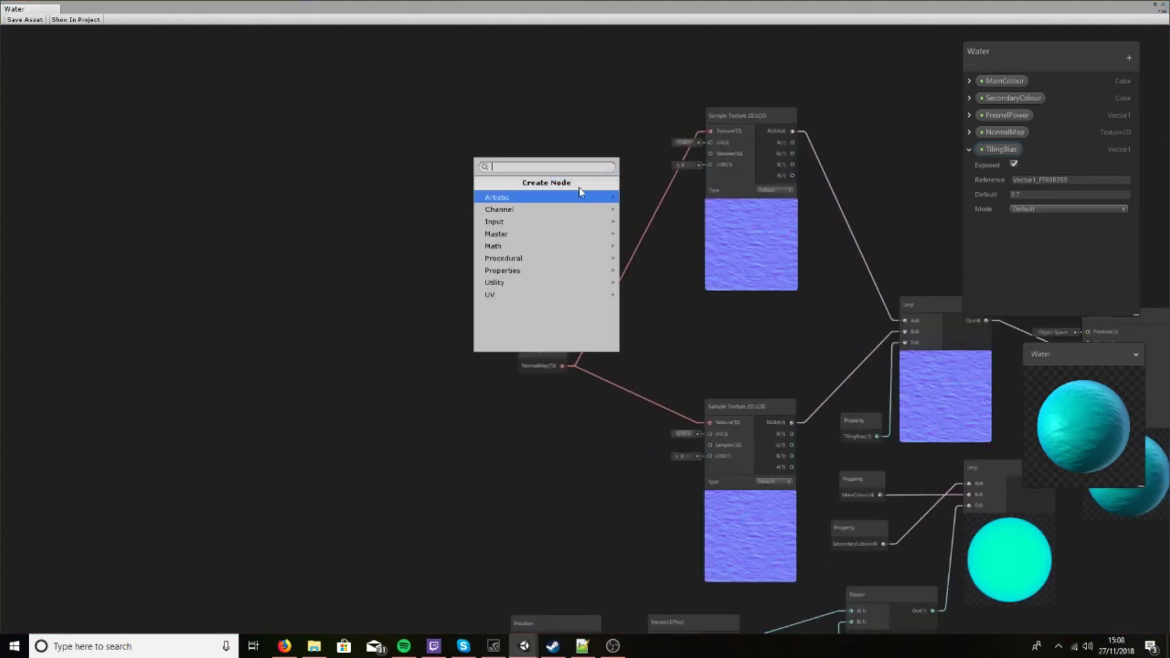
pyautogui.write('tiling')
pyautogui.press('Return')
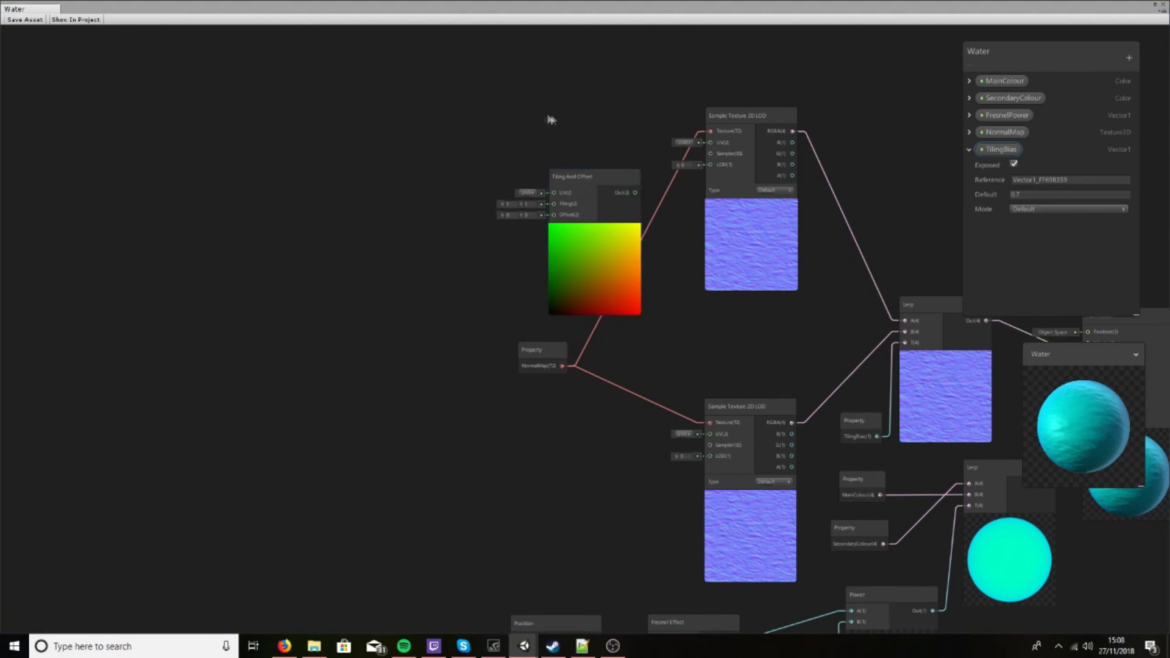
pyautogui.moveTo(579, 183); pyautogui.dragTo(711, 144)
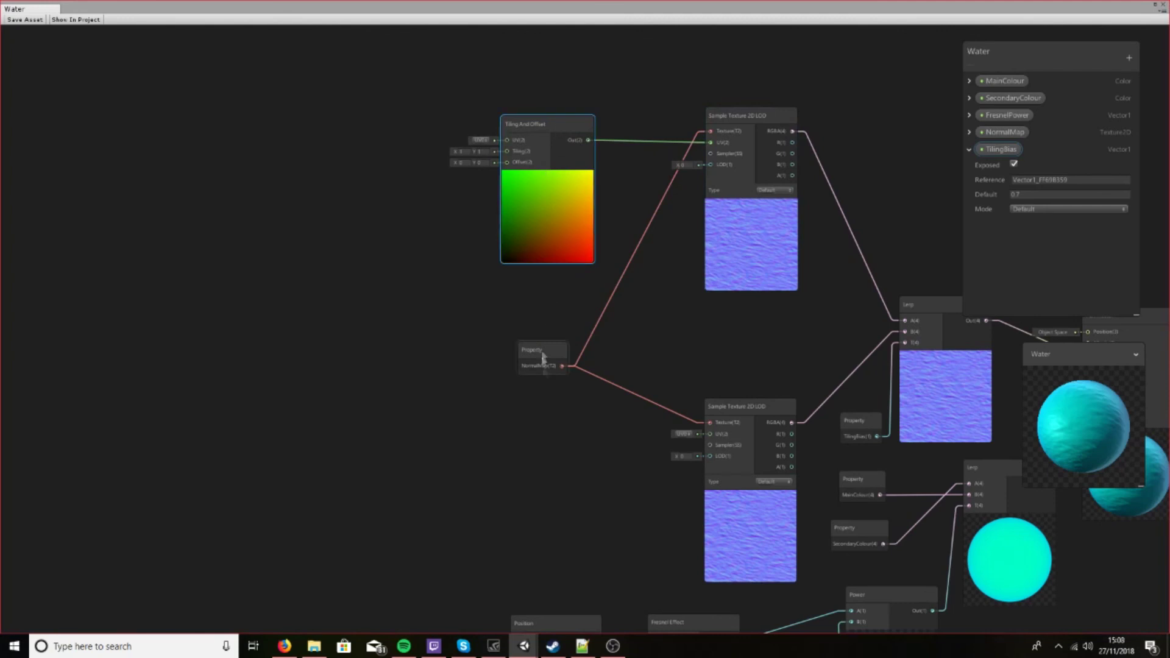
# Step: Duplicate the Tiling And Offset node and wire the copy into the lower sample's UV
pyautogui.rightClick(535, 452)
pyautogui.click(525, 471)
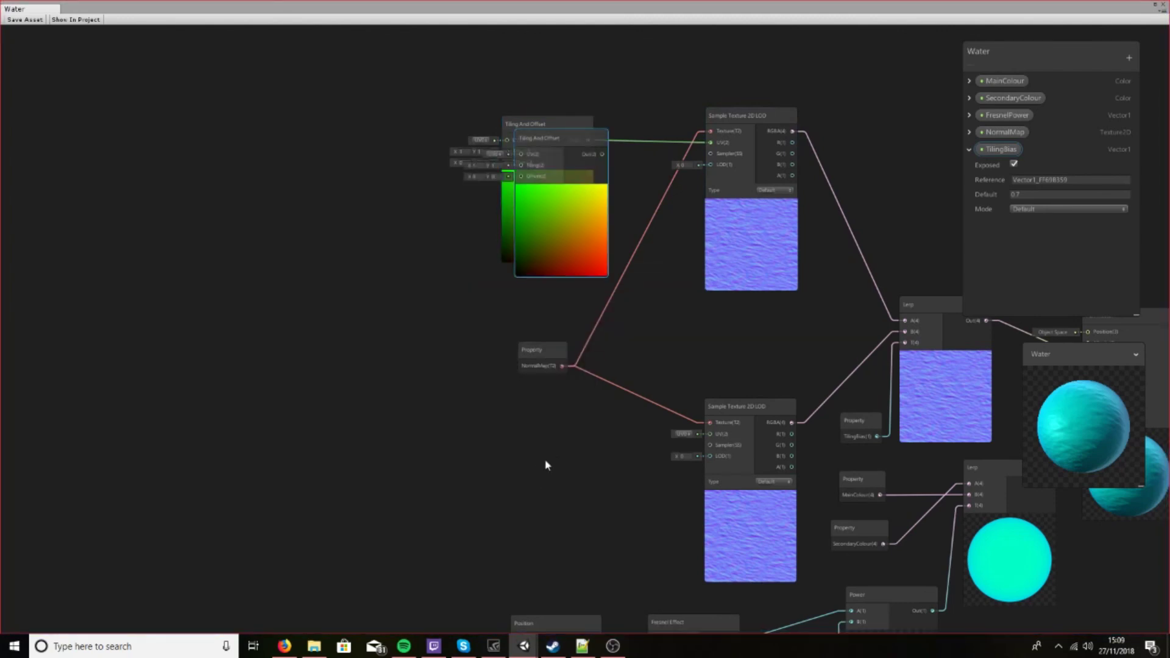
pyautogui.click(554, 136)
pyautogui.hotkey('ctrl', 'd')
pyautogui.moveTo(556, 141); pyautogui.dragTo(710, 433)
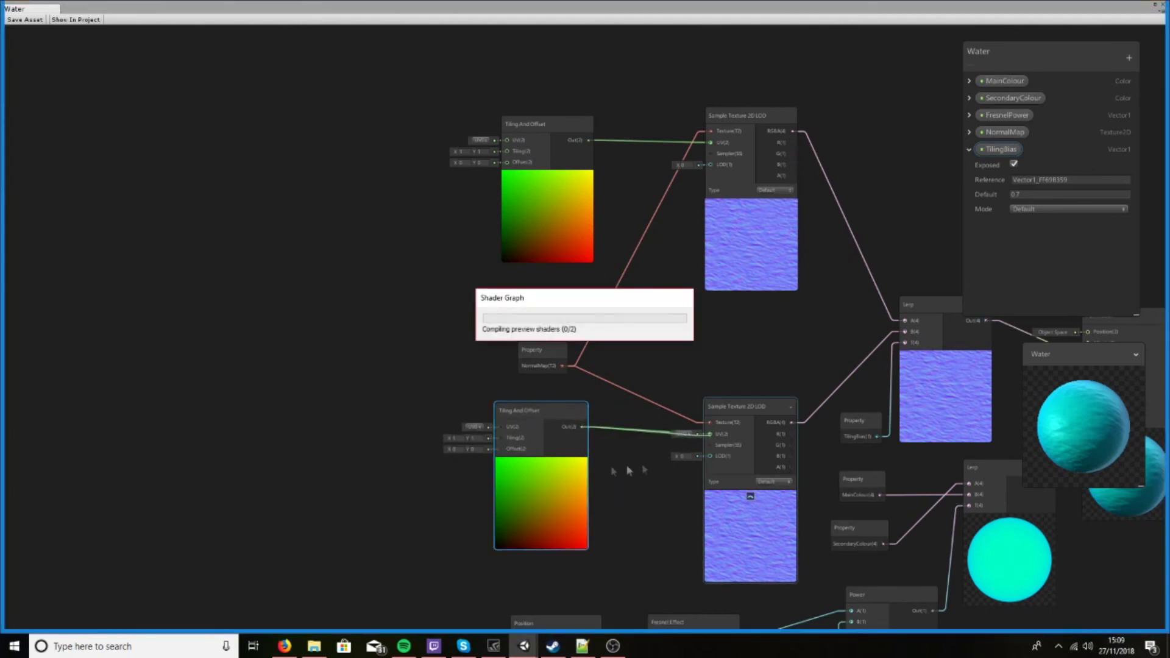
pyautogui.moveTo(345, 439); pyautogui.dragTo(413, 431, button='middle')
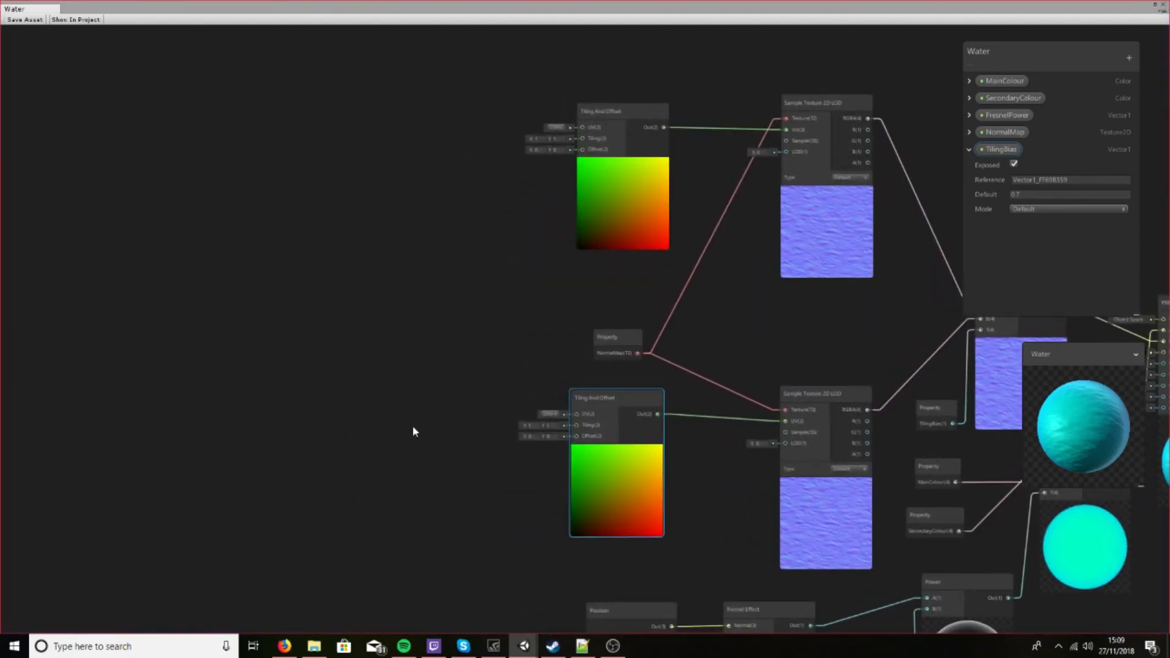
# Step: Add a Vector1 Blackboard property named SmallWaveTiling
pyautogui.click(970, 150)
pyautogui.click(1130, 58)
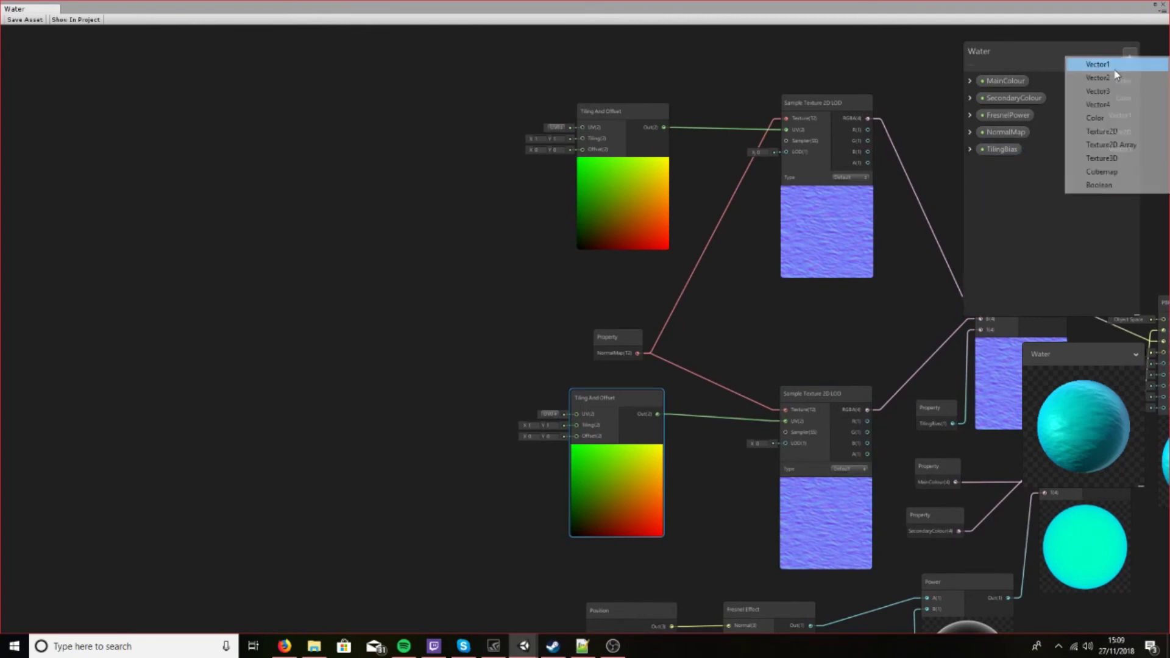
pyautogui.click(1111, 67)
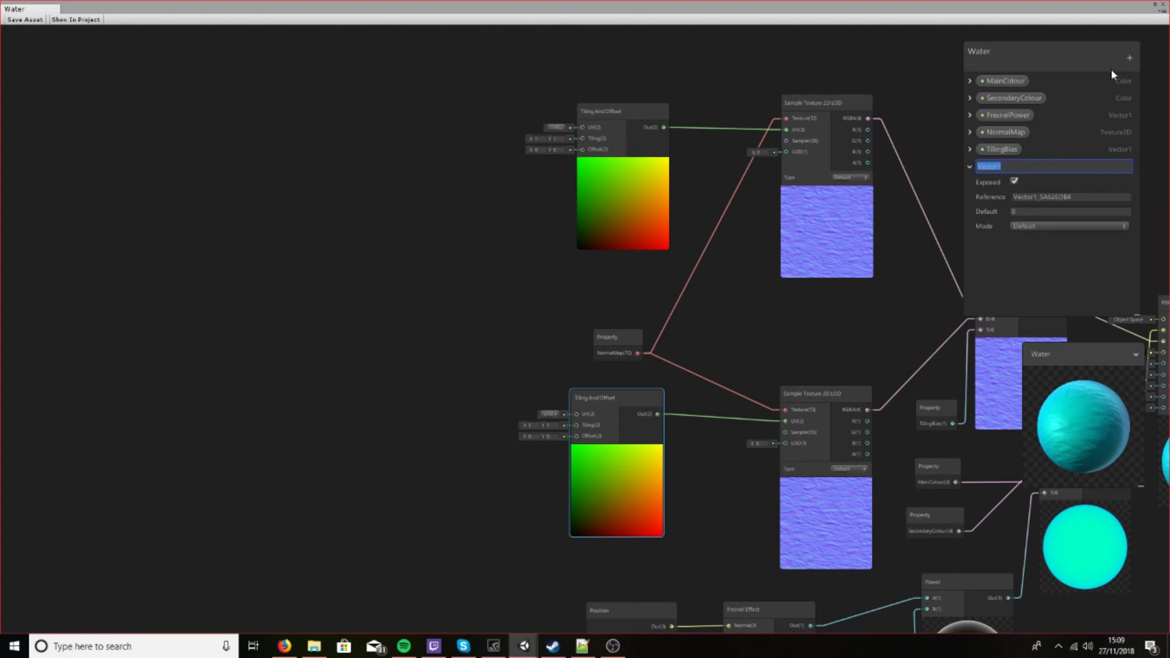
pyautogui.write('SmallWaveTiling')
pyautogui.press('Return')
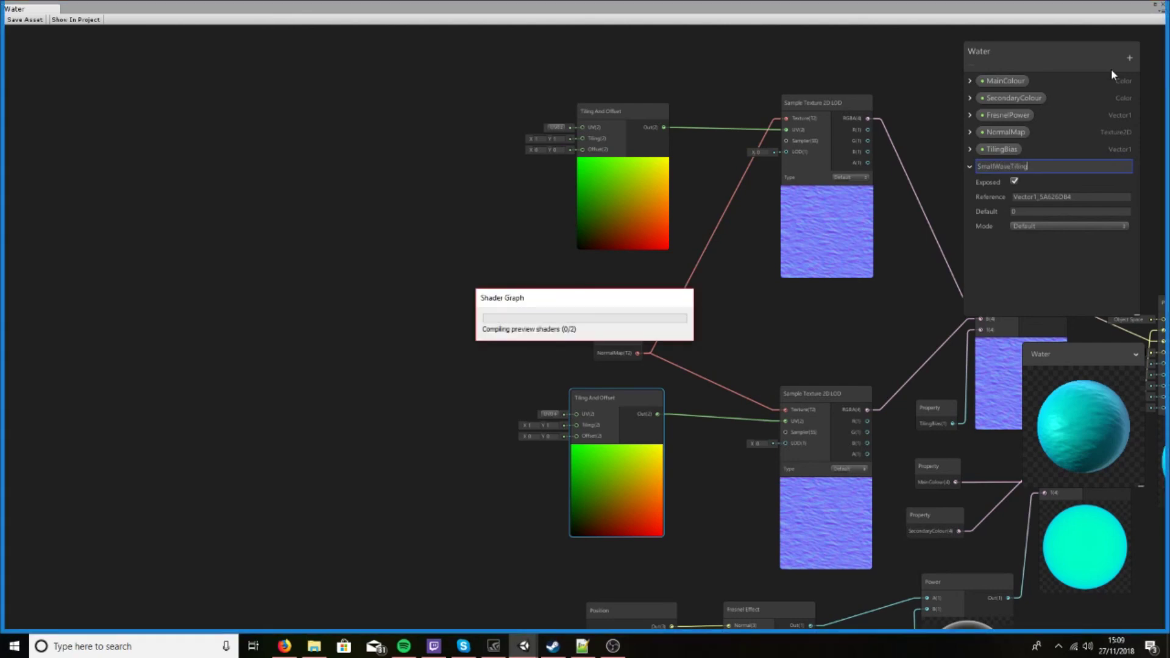
pyautogui.press('Tab')
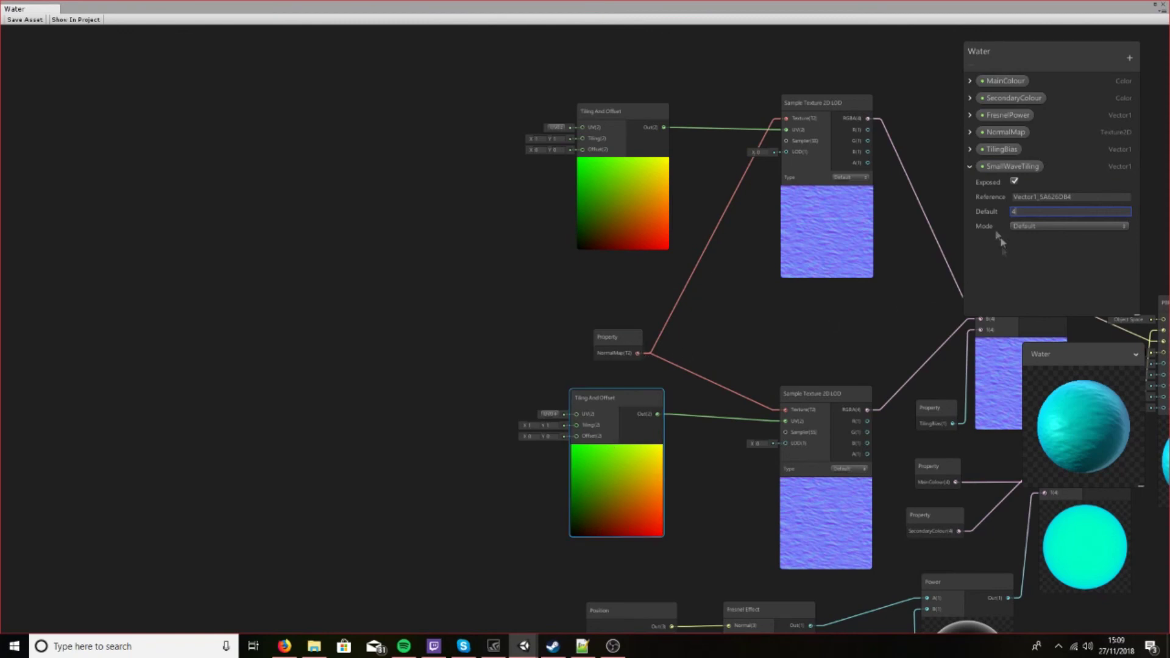
pyautogui.click(970, 166)
# Step: Add a Vector1 property LargeWaveTiling with default 1 and place its node in the graph
pyautogui.click(1129, 58)
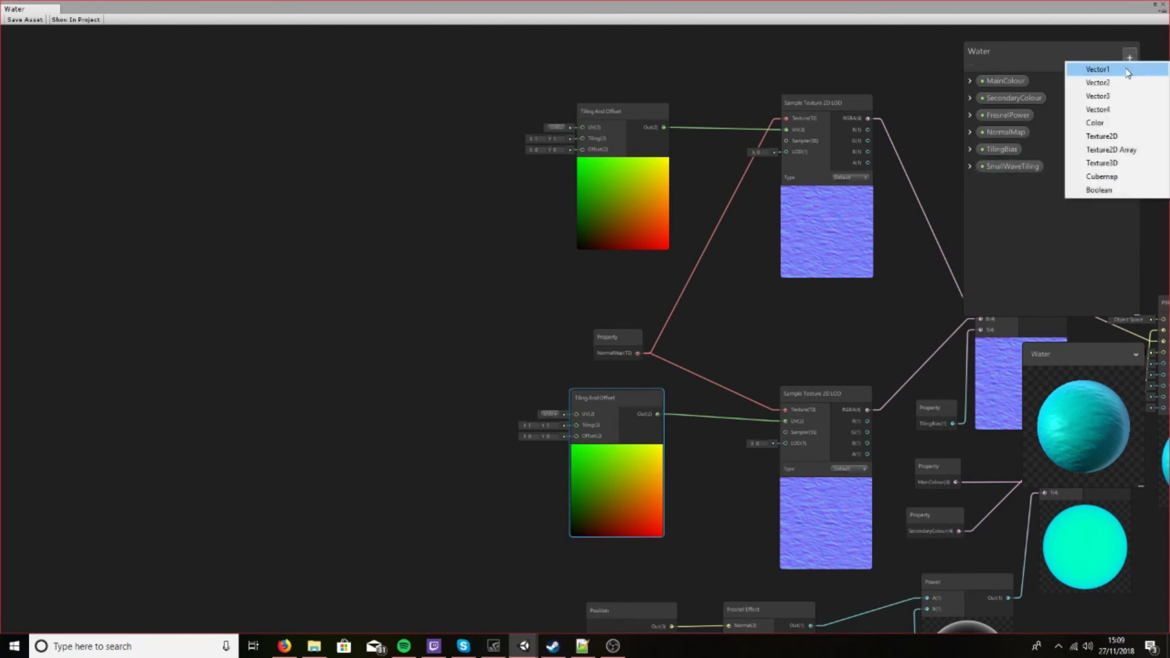
pyautogui.click(1122, 71)
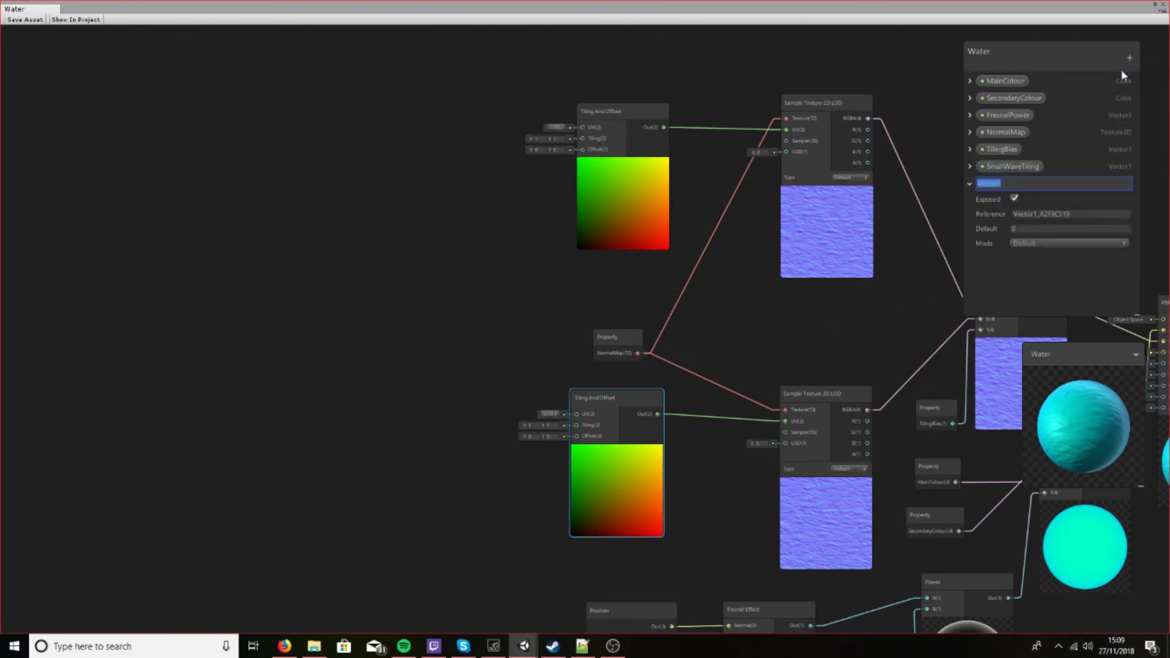
pyautogui.write('LargeWaveTiling')
pyautogui.press('Return')
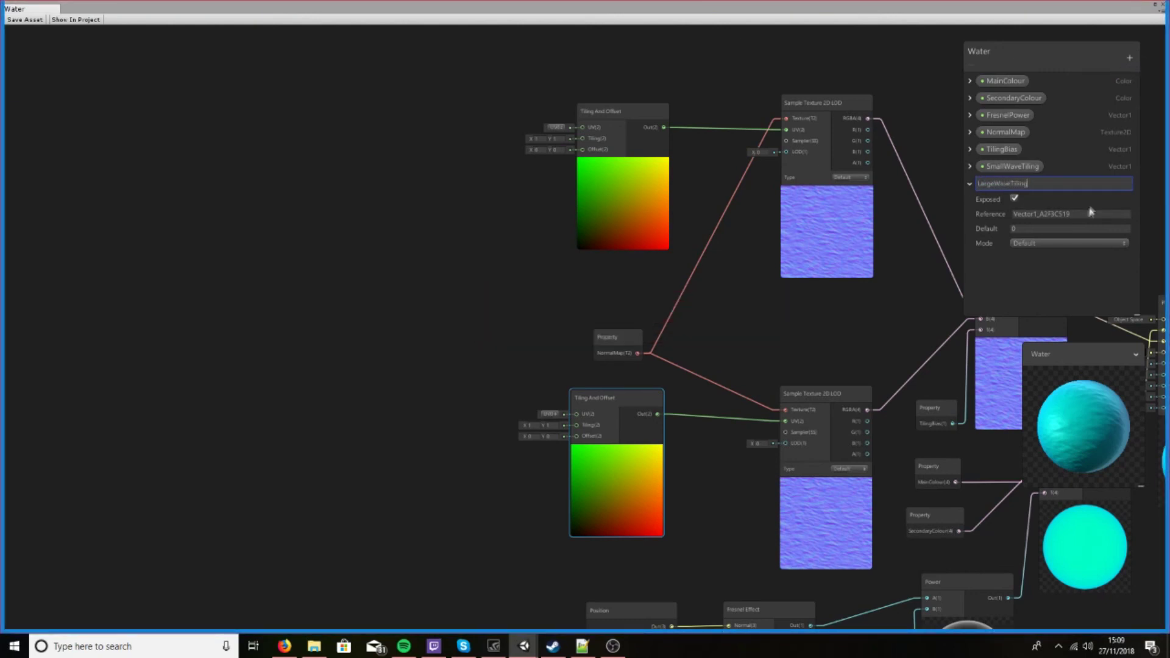
pyautogui.click(1039, 227)
pyautogui.write('1')
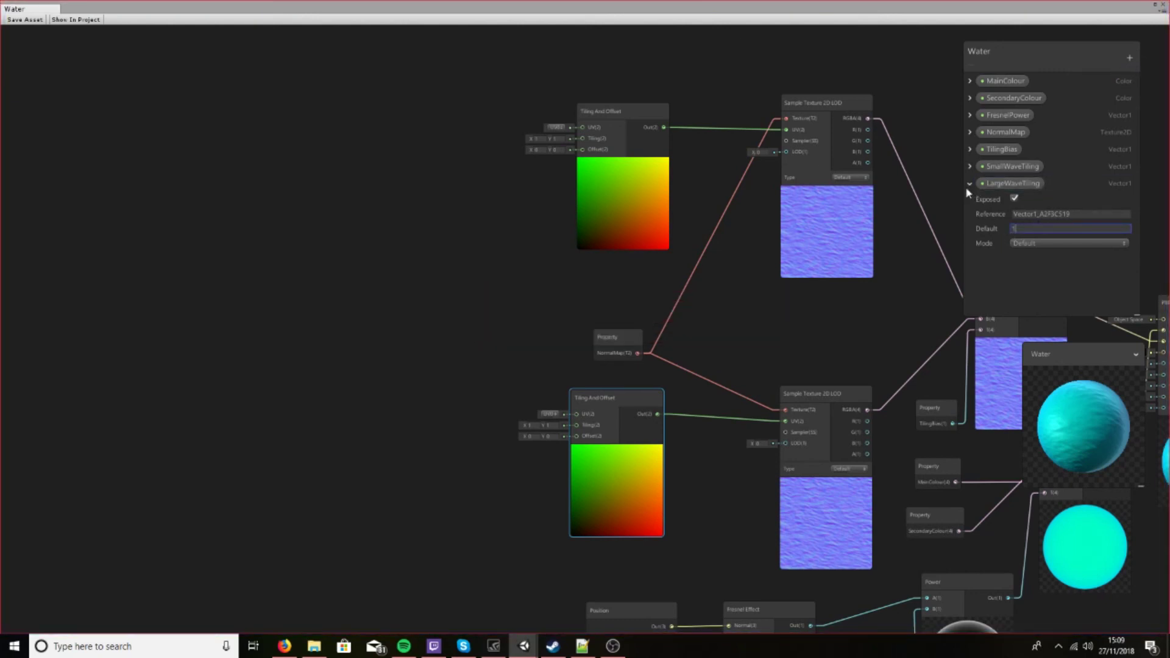
pyautogui.press('Return')
pyautogui.click(969, 185)
pyautogui.moveTo(1004, 183); pyautogui.dragTo(582, 138)
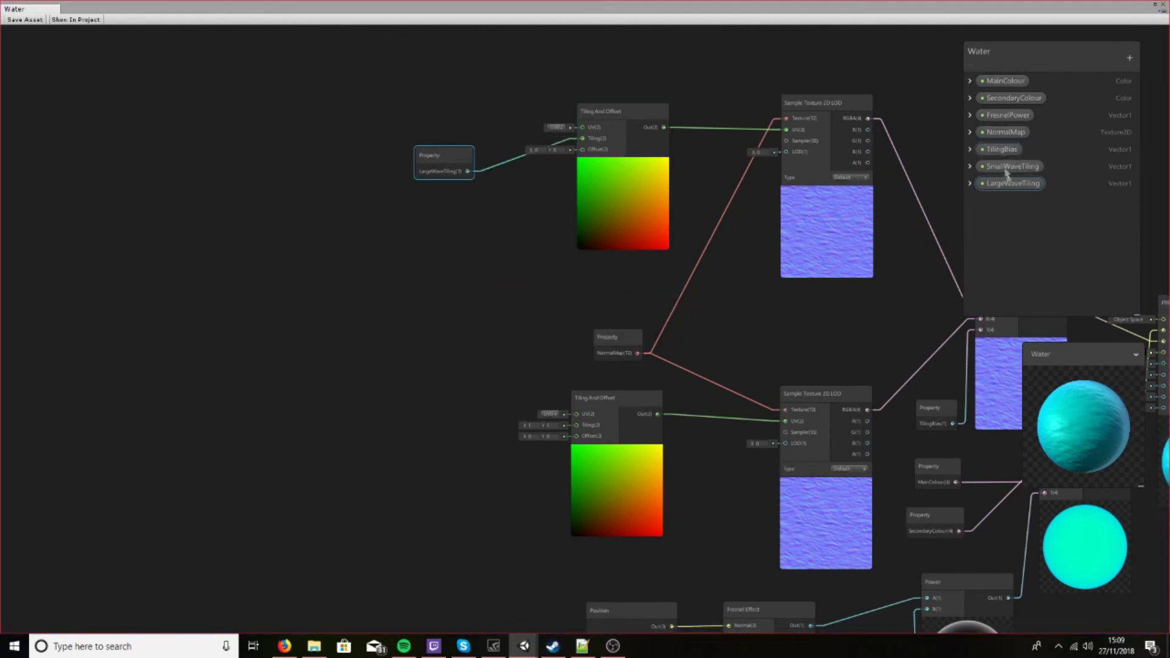
# Step: Drive the lower Tiling And Offset's Tiling with SmallWaveTiling, inspect the preview, and save the graph
pyautogui.moveTo(1008, 167); pyautogui.dragTo(575, 424)
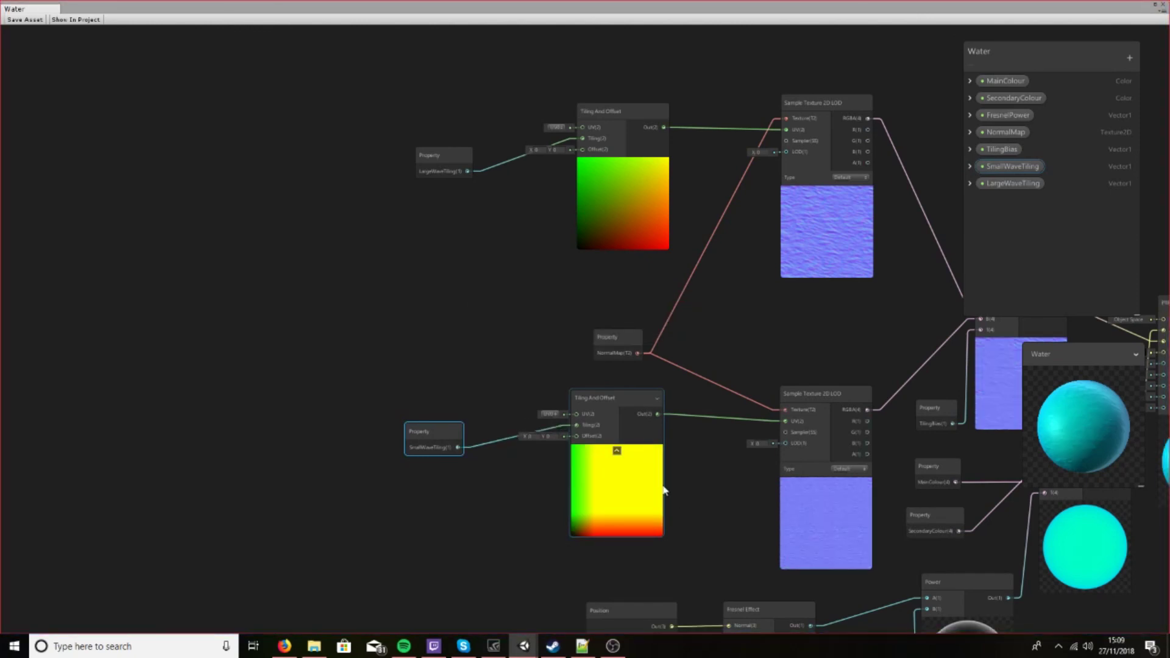
pyautogui.scroll(-1, 888, 365)
pyautogui.moveTo(888, 366); pyautogui.dragTo(554, 334, button='middle')
pyautogui.scroll(3, 666, 380)
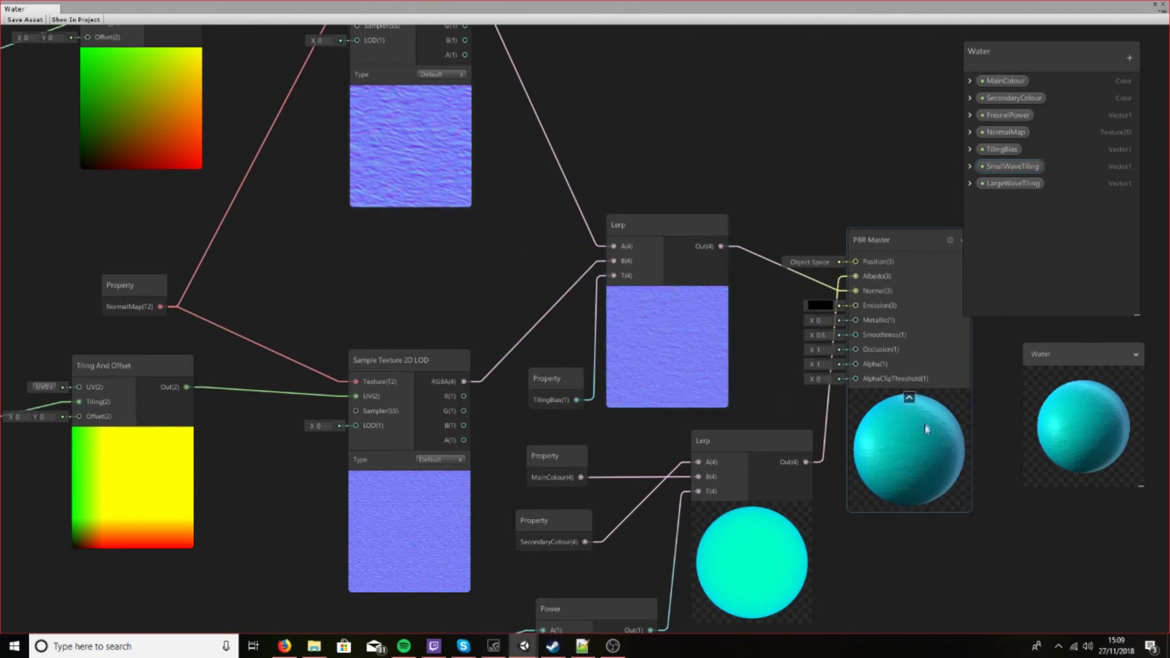
pyautogui.moveTo(1053, 440); pyautogui.dragTo(1034, 455)
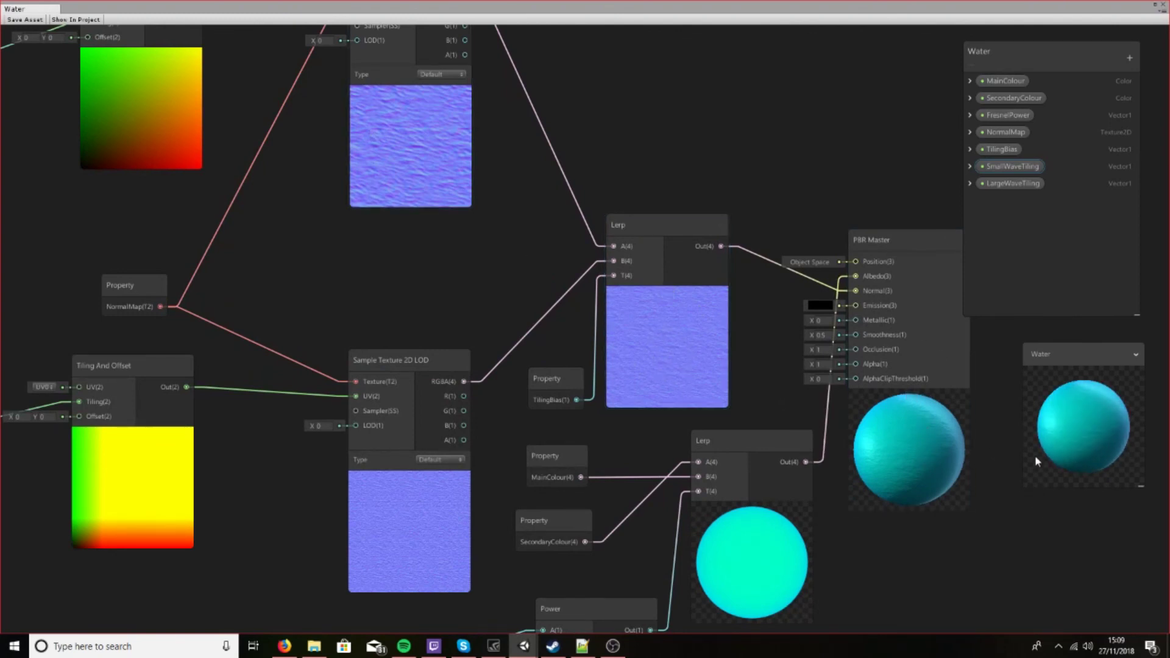
pyautogui.click(15, 19)
# Step: Move the graph window down and orbit the scene to view the rippled water plane
pyautogui.moveTo(556, 20); pyautogui.dragTo(535, 517)
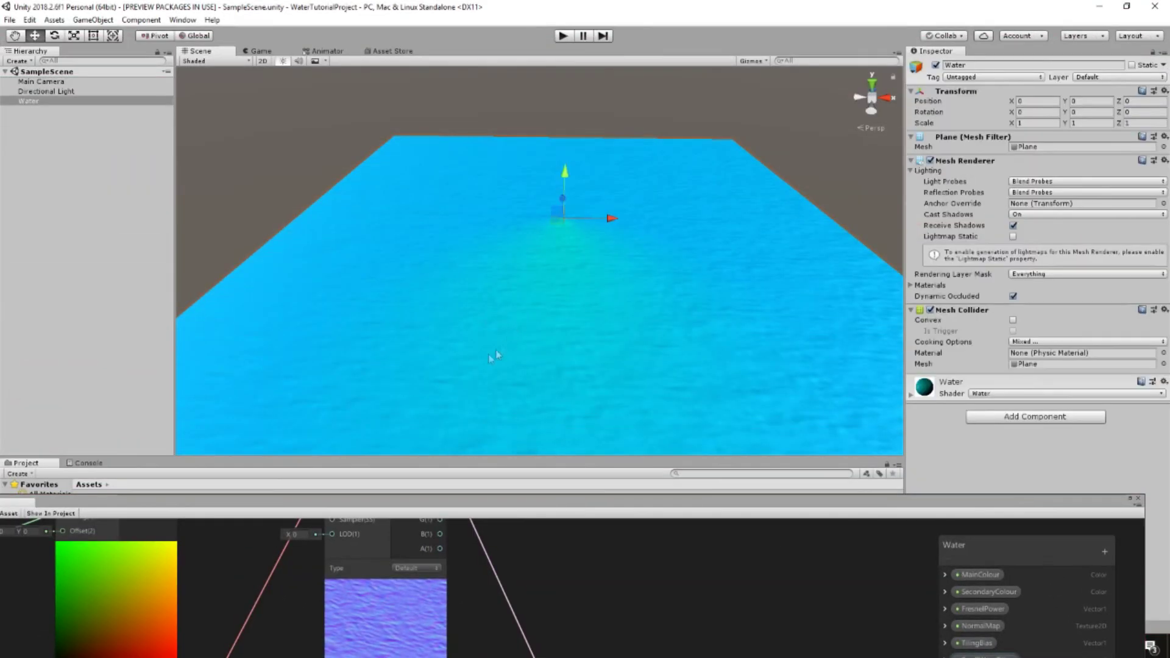
pyautogui.keyDown('alt'); pyautogui.moveTo(381, 264); pyautogui.dragTo(768, 263); pyautogui.keyUp('alt')
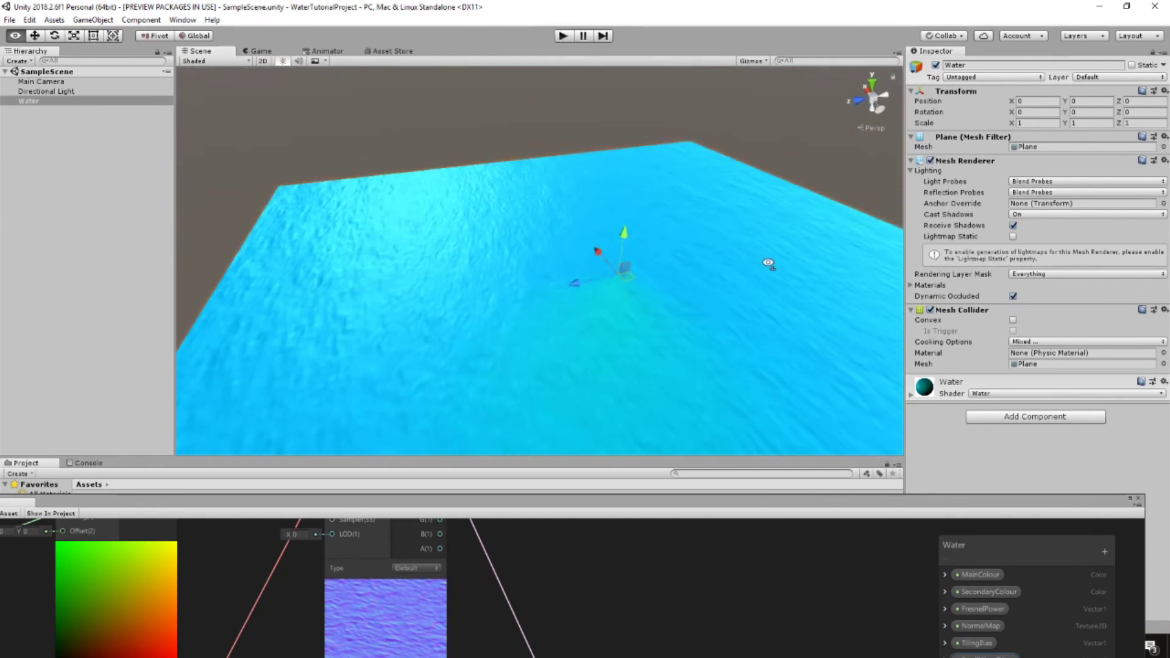